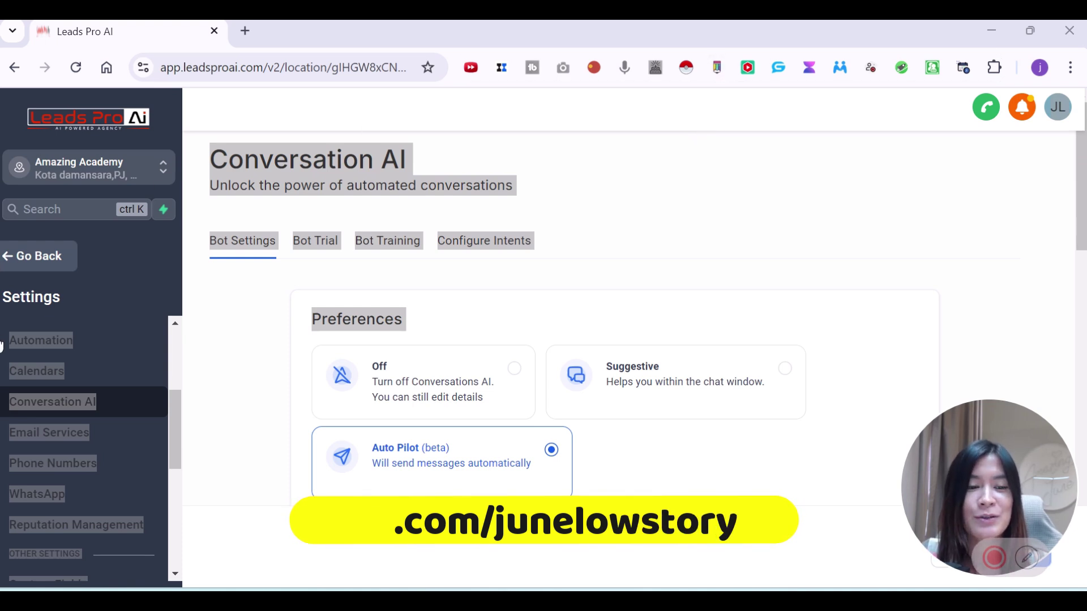
Step: Leave the settings and return to the Amazing Challenge funnel's steps list
{"action": "left_click", "coordinate": [214, 429]}
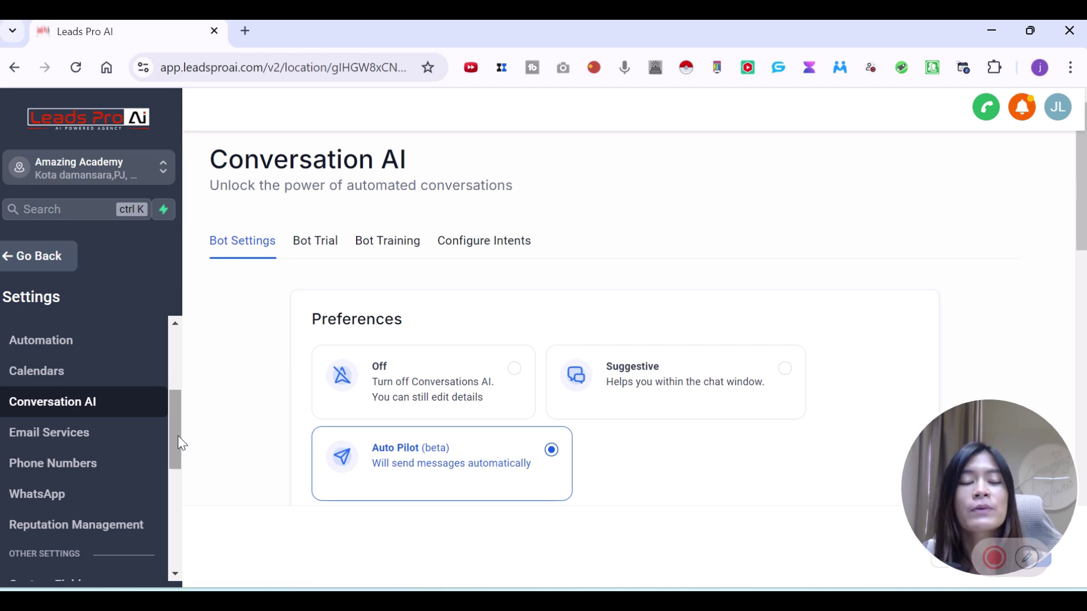
{"action": "left_click_drag", "start_coordinate": [177, 436], "coordinate": [185, 344]}
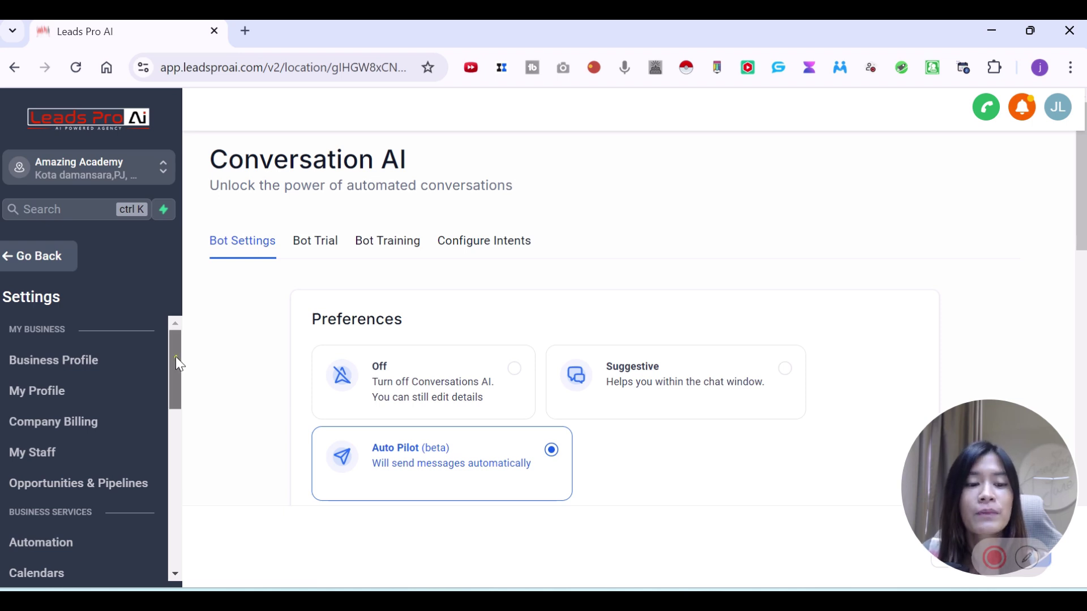
{"action": "left_click_drag", "start_coordinate": [176, 357], "coordinate": [184, 330]}
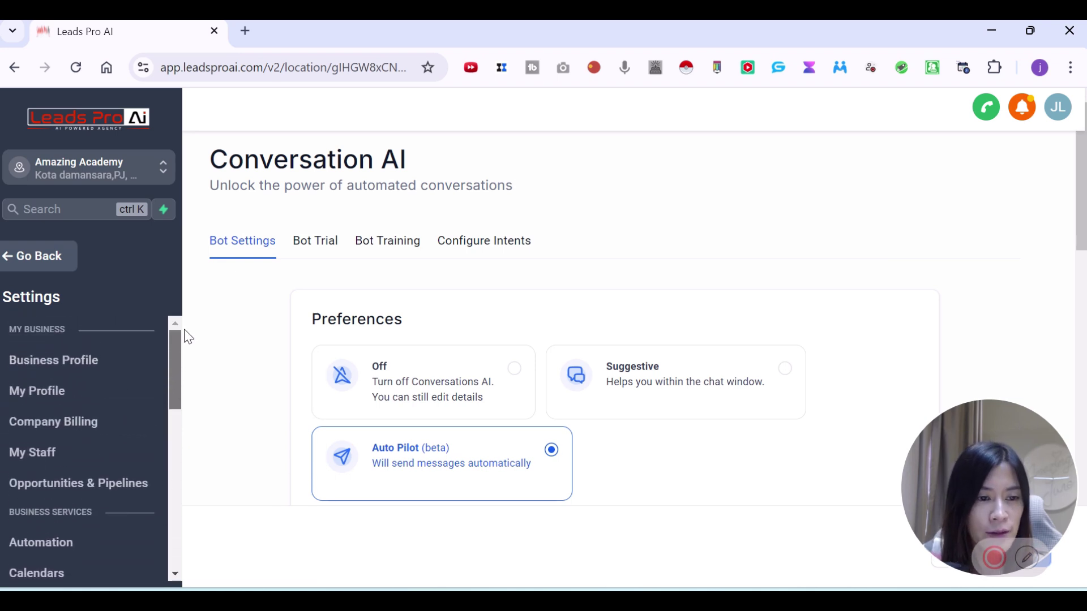
{"action": "left_click", "coordinate": [19, 258]}
{"action": "left_click_drag", "start_coordinate": [175, 299], "coordinate": [181, 363]}
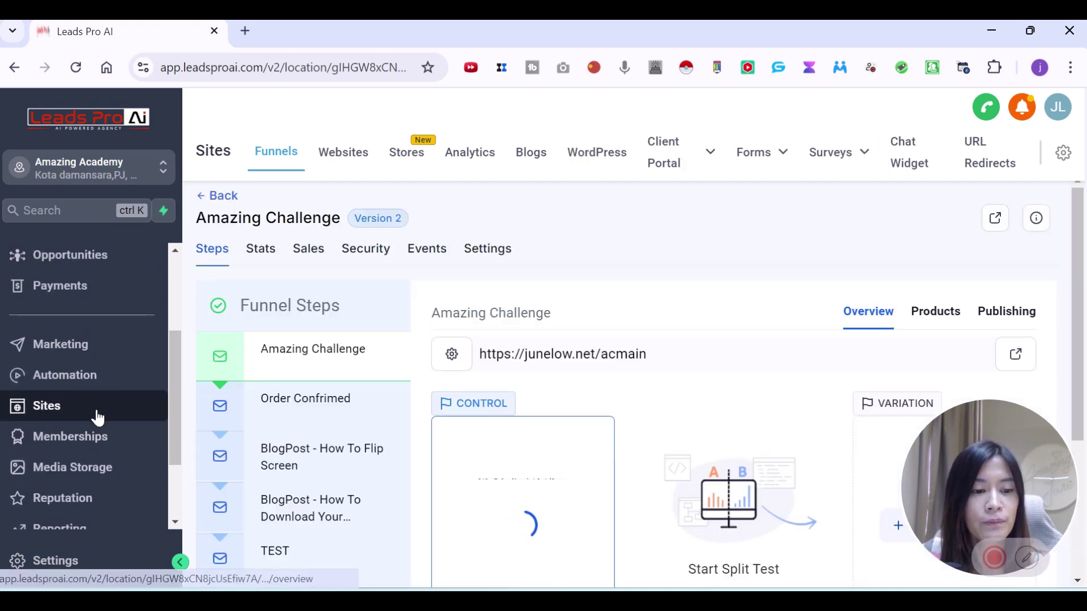
Step: Open Settings > Conversation AI and zoom the page out to 80%
{"action": "left_click", "coordinate": [50, 560]}
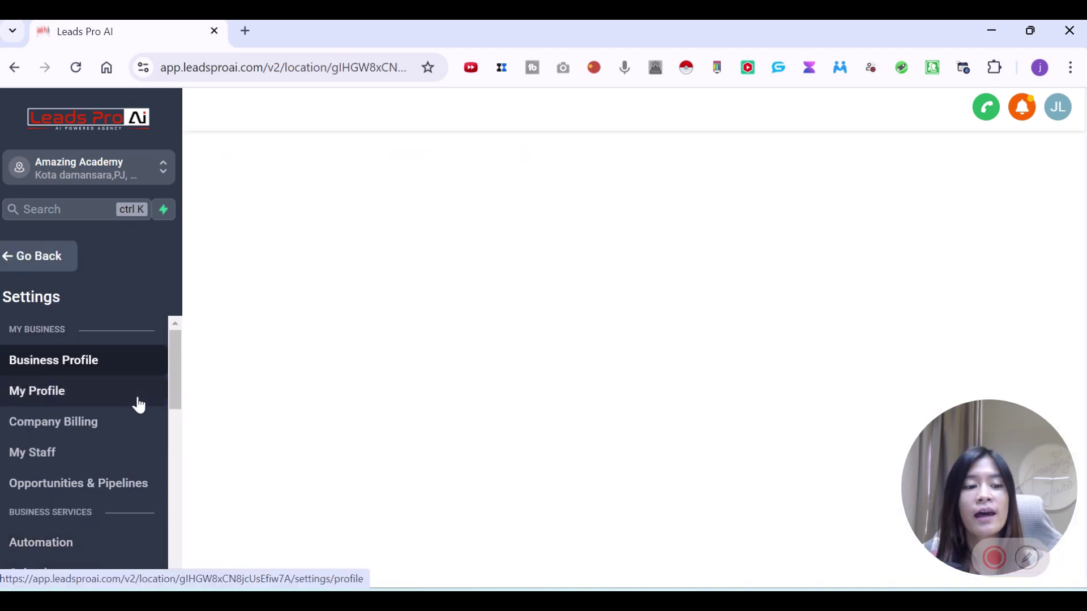
{"action": "left_click_drag", "start_coordinate": [175, 401], "coordinate": [172, 451]}
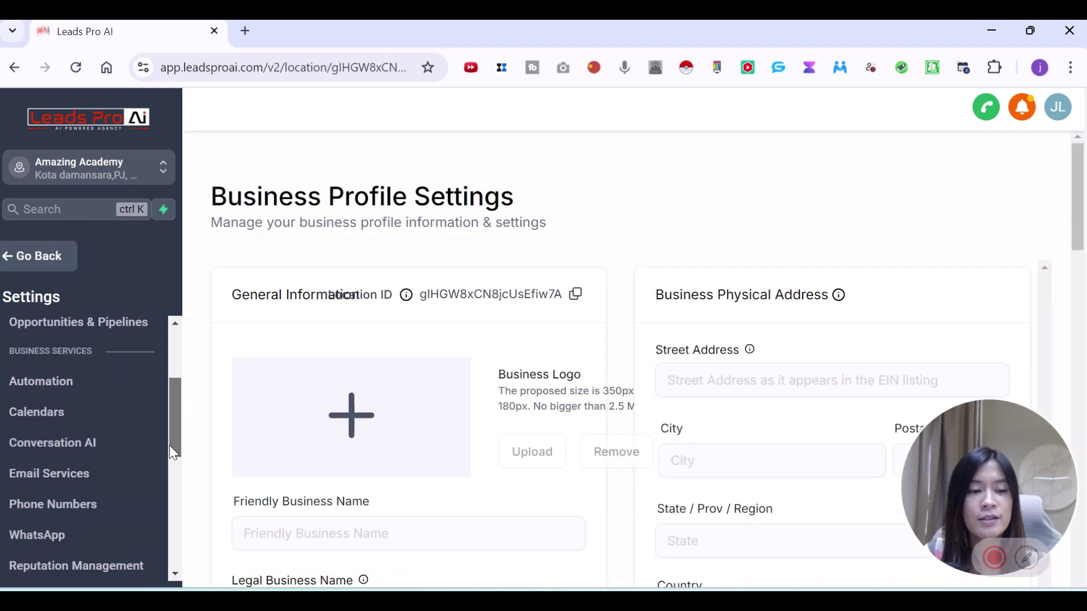
{"action": "left_click", "coordinate": [62, 448]}
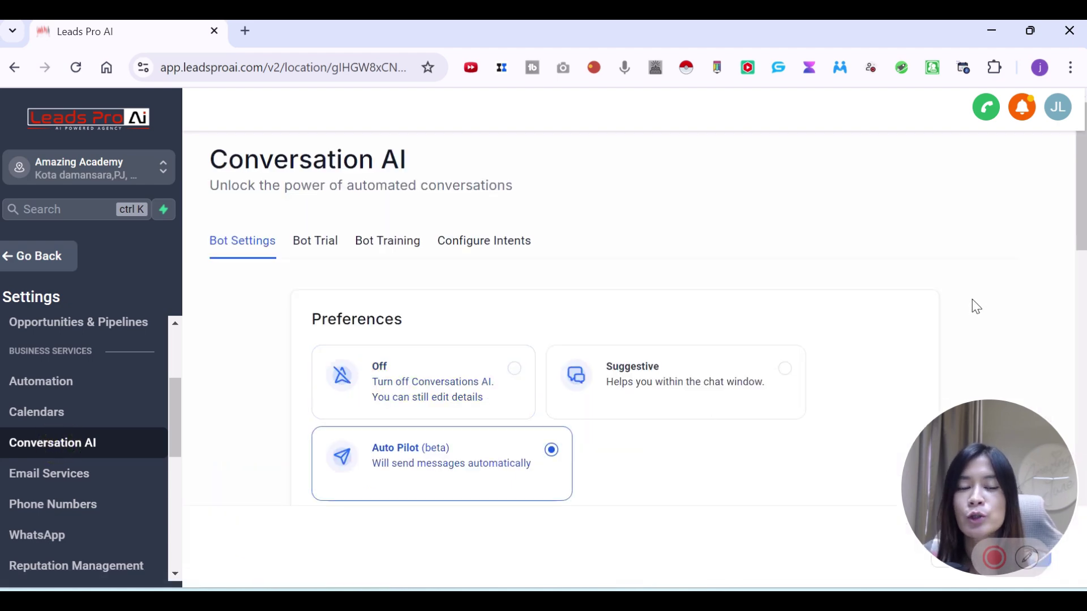
{"action": "key", "text": "ctrl+minus"}
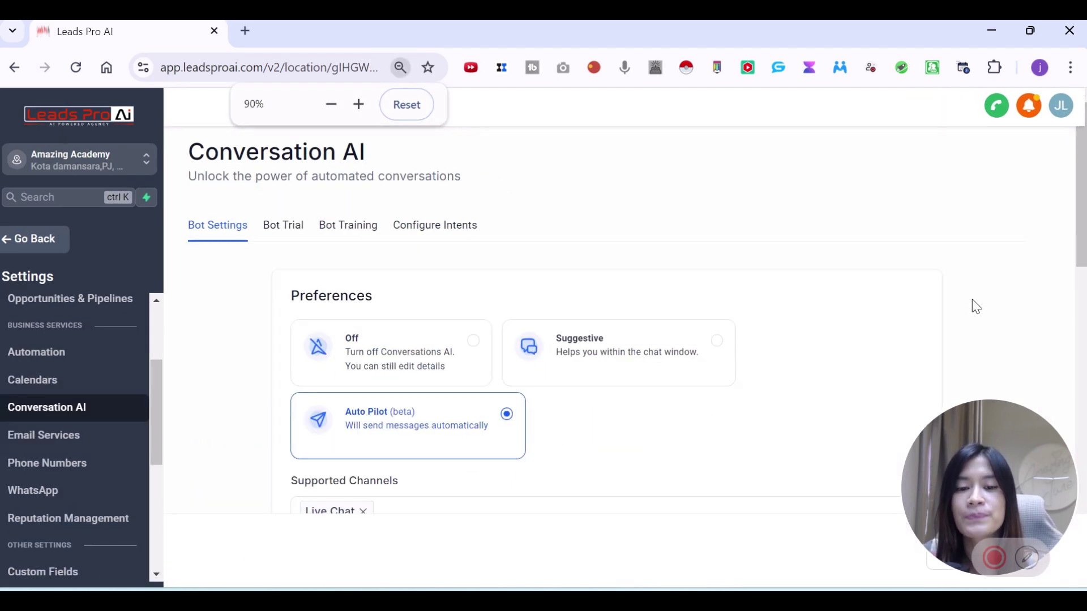
{"action": "key", "text": "ctrl+minus"}
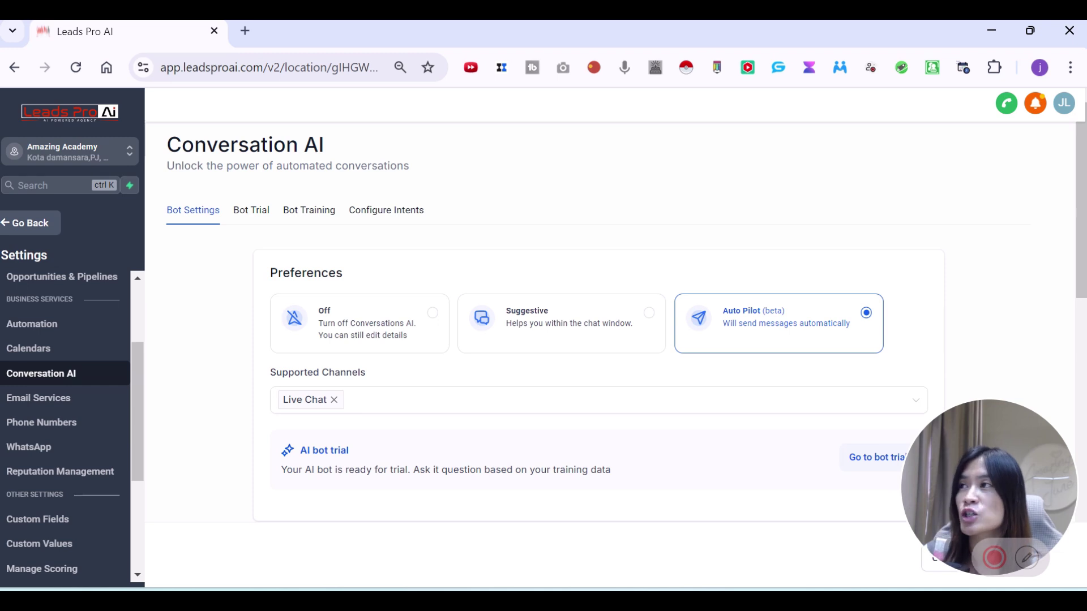
Step: Load junelow.net/ac in a new tab and open its live chat window
{"action": "left_click", "coordinate": [245, 31]}
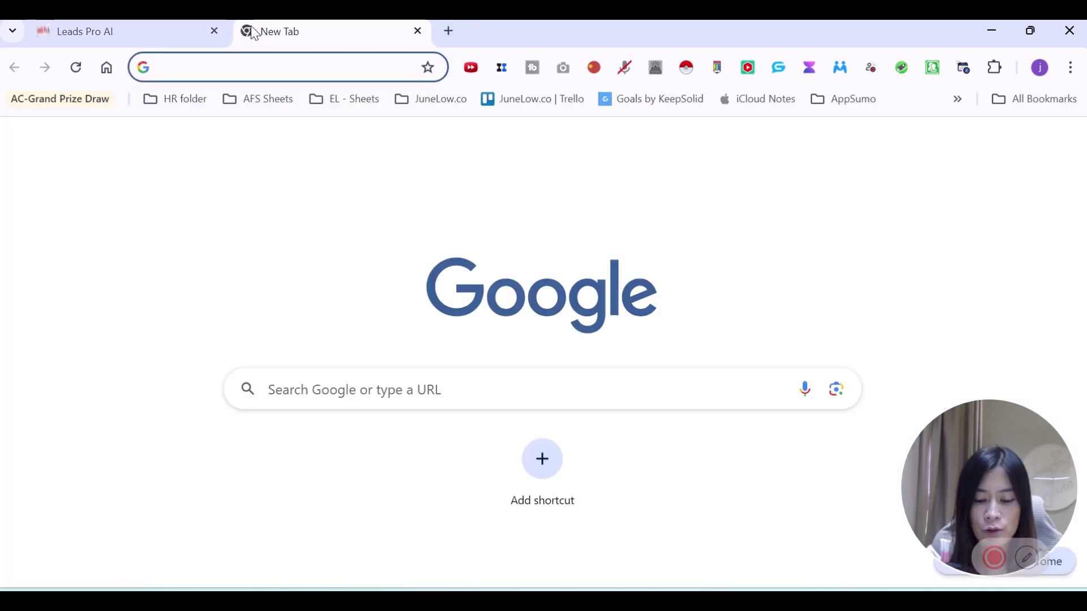
{"action": "type", "text": "junelyOw"}
{"action": "key", "text": "BackSpace"}
{"action": "key", "text": "BackSpace"}
{"action": "key", "text": "BackSpace"}
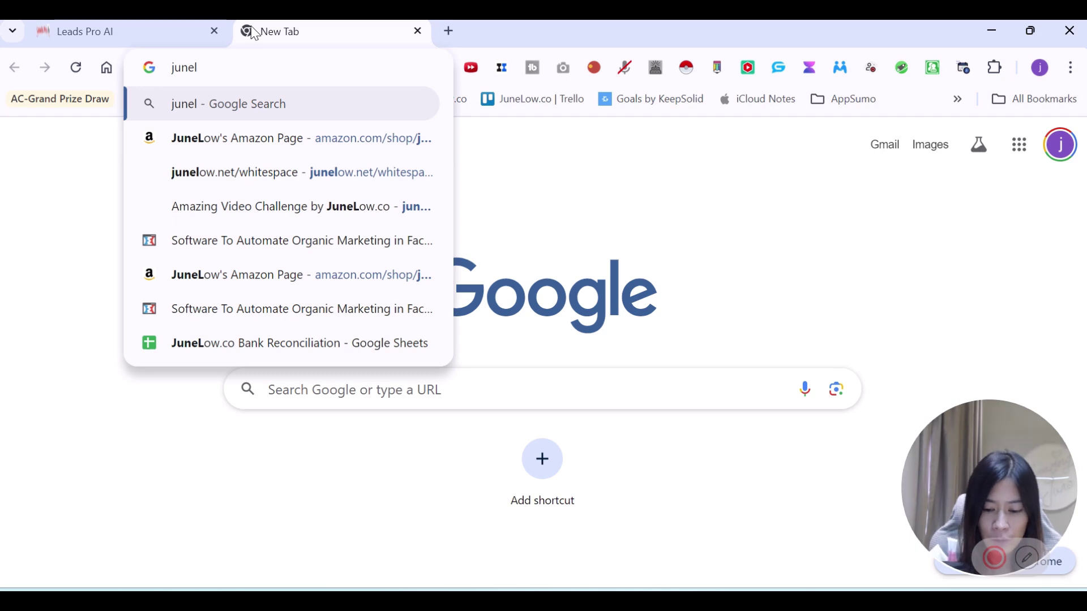
{"action": "type", "text": "ow.net/"}
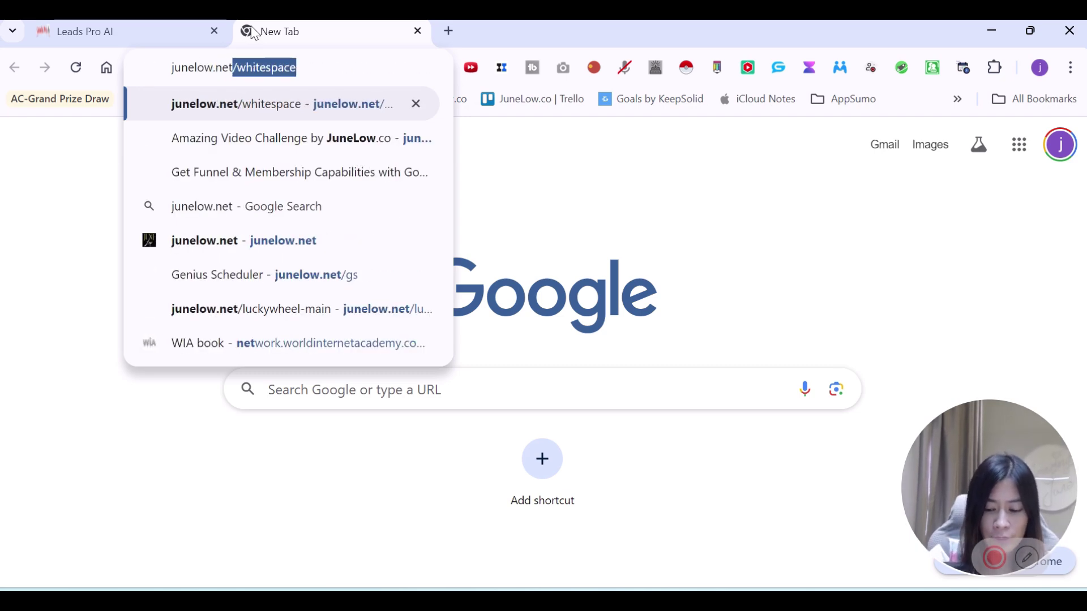
{"action": "type", "text": "ac"}
{"action": "key", "text": "Return"}
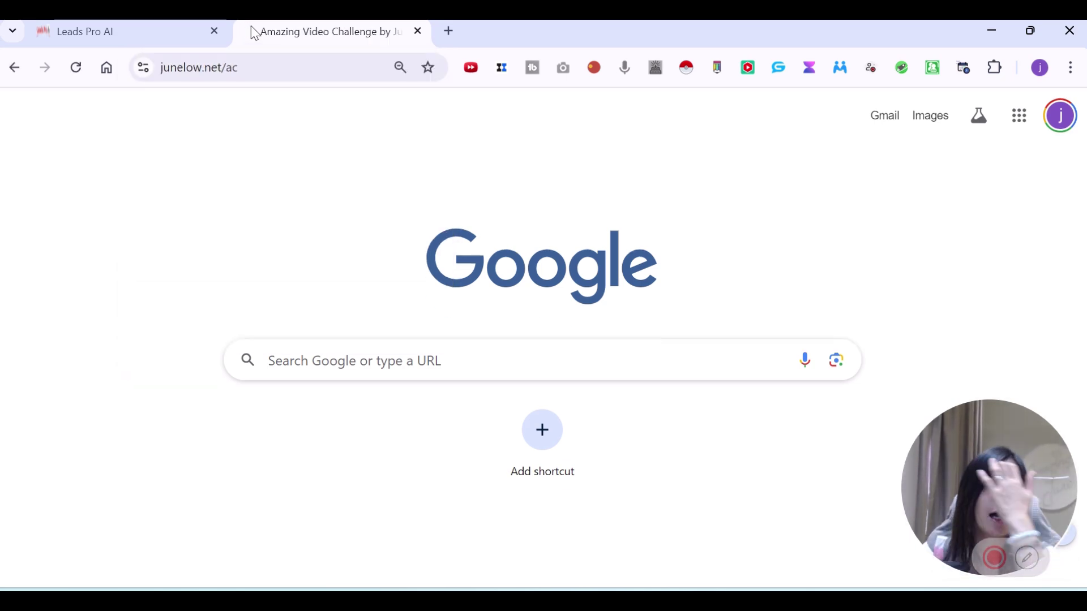
{"action": "left_click_drag", "start_coordinate": [1010, 471], "coordinate": [984, 293]}
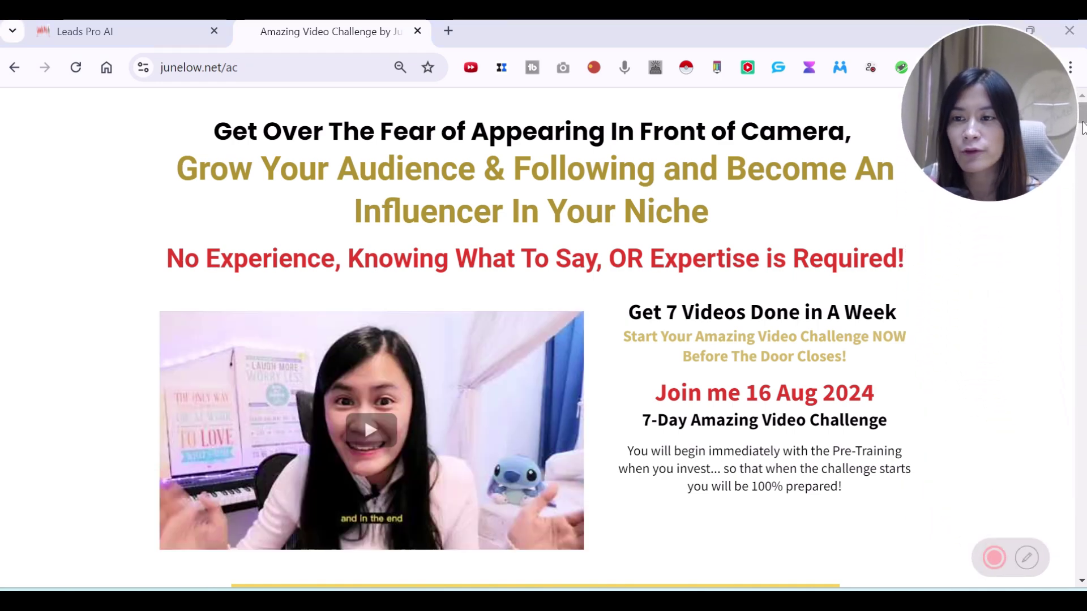
{"action": "left_click", "coordinate": [1083, 174]}
{"action": "left_click_drag", "start_coordinate": [1083, 174], "coordinate": [1082, 538]}
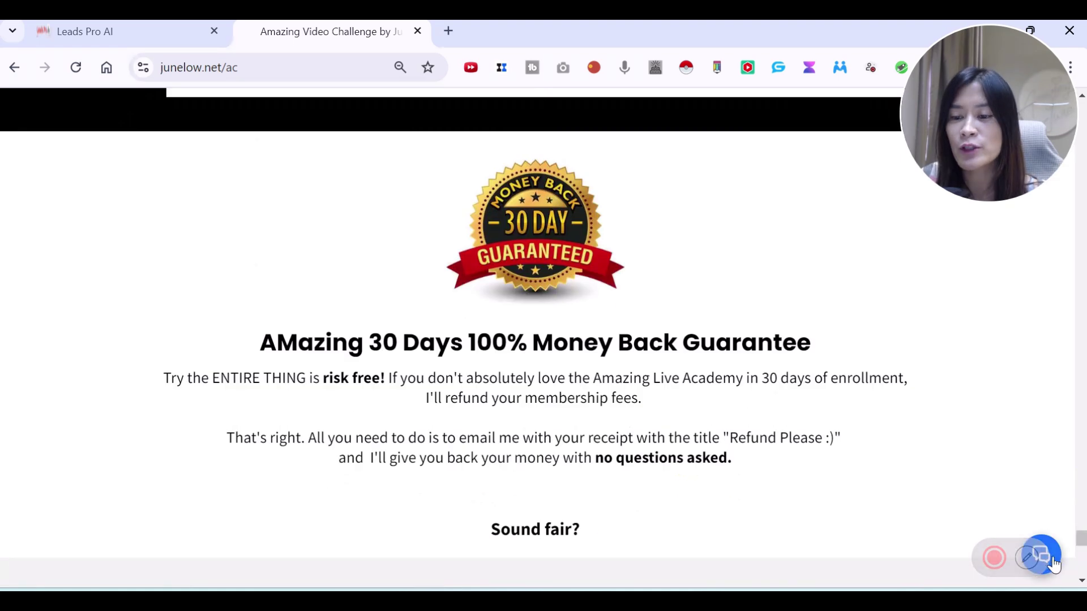
{"action": "left_click", "coordinate": [1054, 564]}
{"action": "left_click_drag", "start_coordinate": [989, 119], "coordinate": [759, 501]}
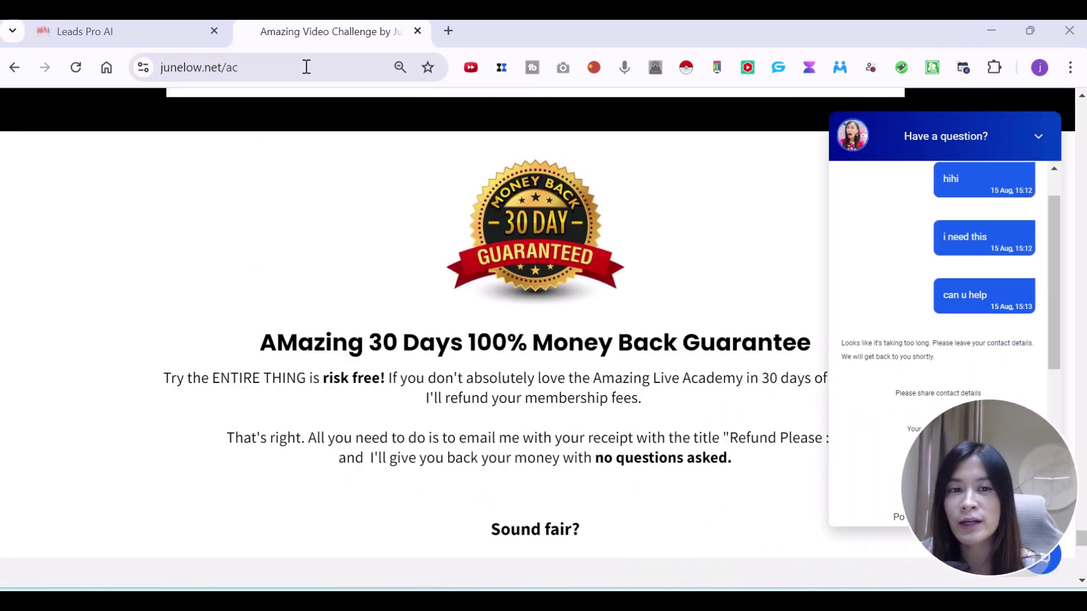
Step: Copy the page address and load it in a new Incognito window
{"action": "left_click", "coordinate": [247, 70]}
{"action": "key", "text": "ctrl+c"}
{"action": "left_click", "coordinate": [1070, 67]}
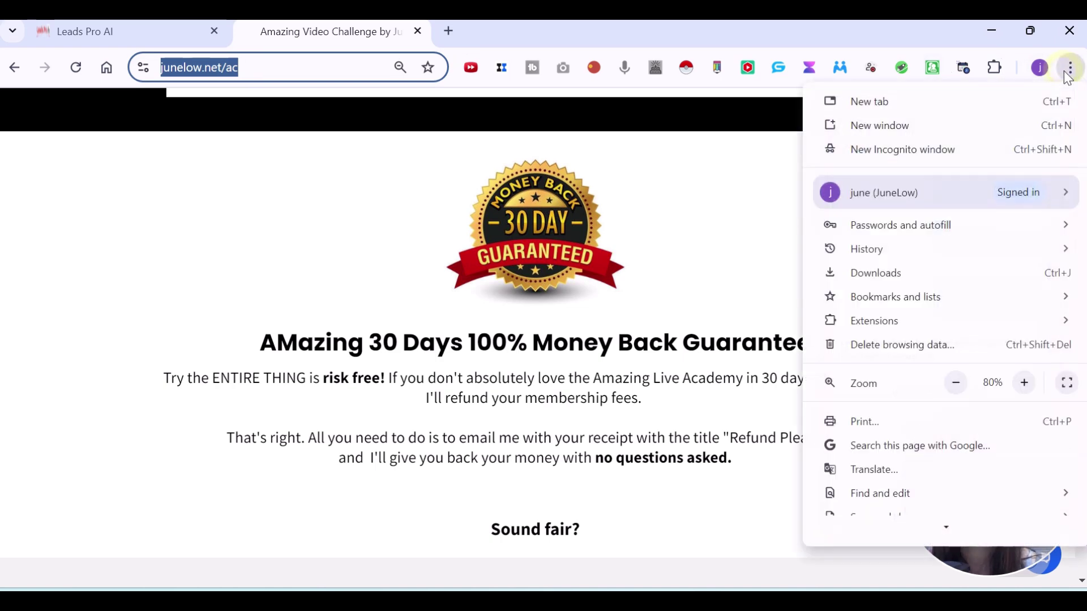
{"action": "left_click", "coordinate": [937, 150]}
{"action": "key", "text": "ctrl+v"}
{"action": "left_click", "coordinate": [379, 118]}
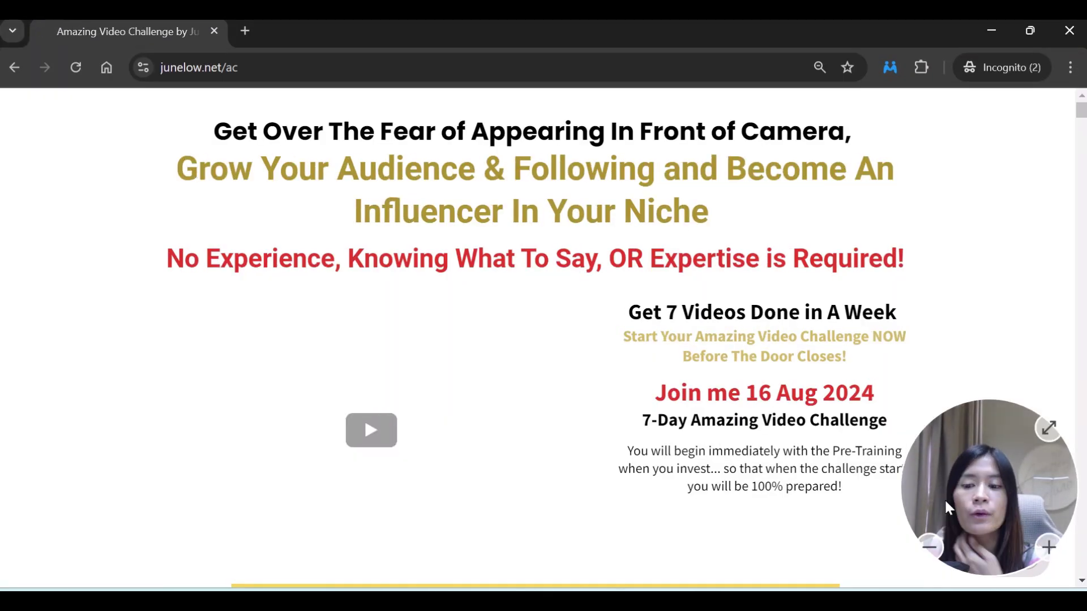
Step: Open the chat widget, start a new conversation and ask 'how many days'
{"action": "left_click_drag", "start_coordinate": [948, 508], "coordinate": [34, 453]}
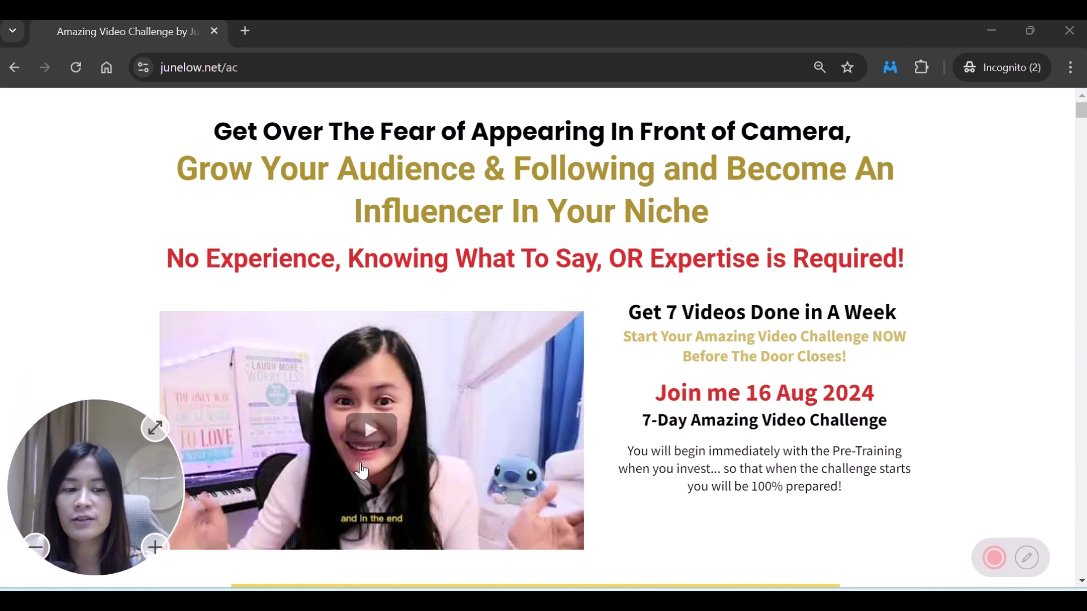
{"action": "left_click", "coordinate": [994, 556]}
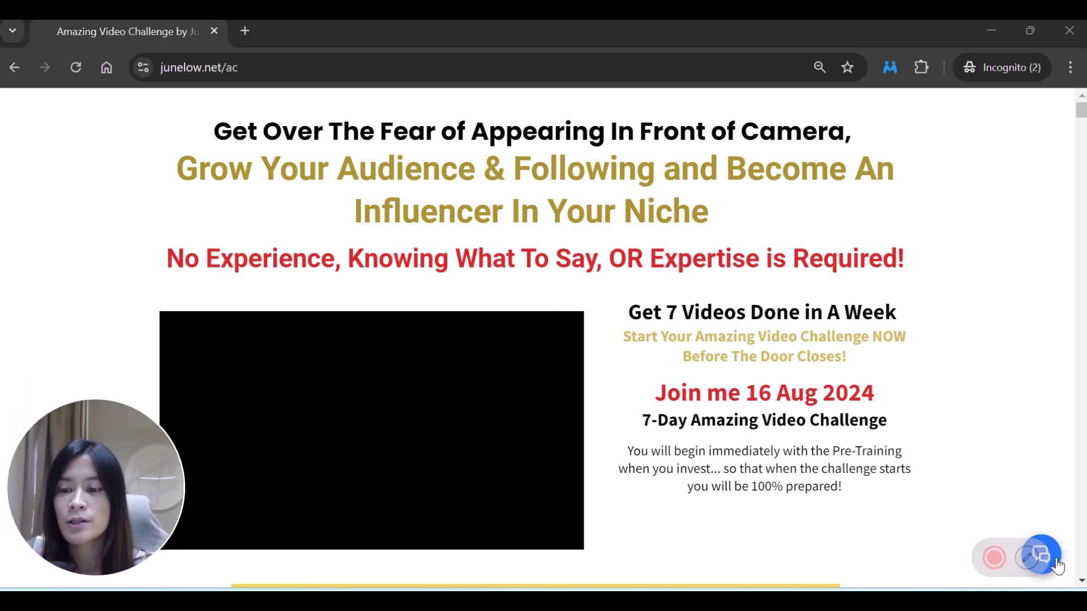
{"action": "left_click", "coordinate": [1058, 563]}
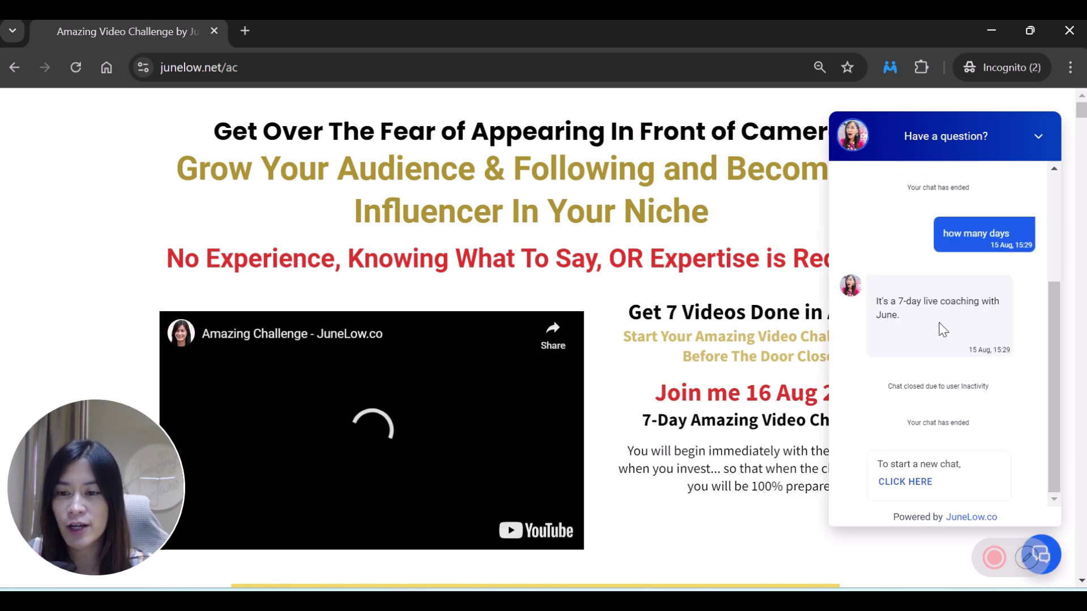
{"action": "left_click", "coordinate": [923, 482]}
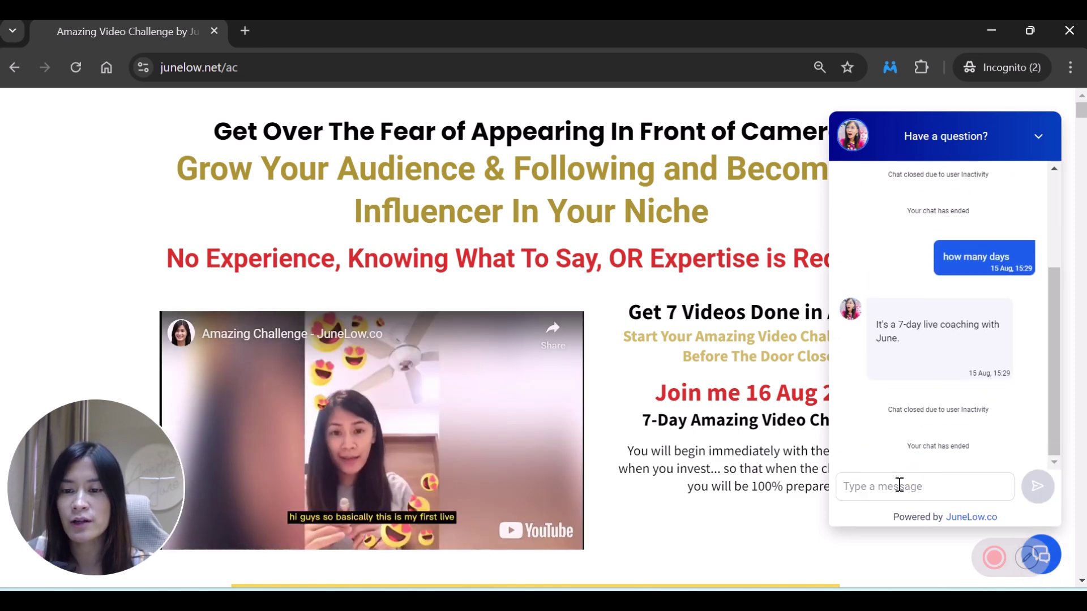
{"action": "type", "text": "how"}
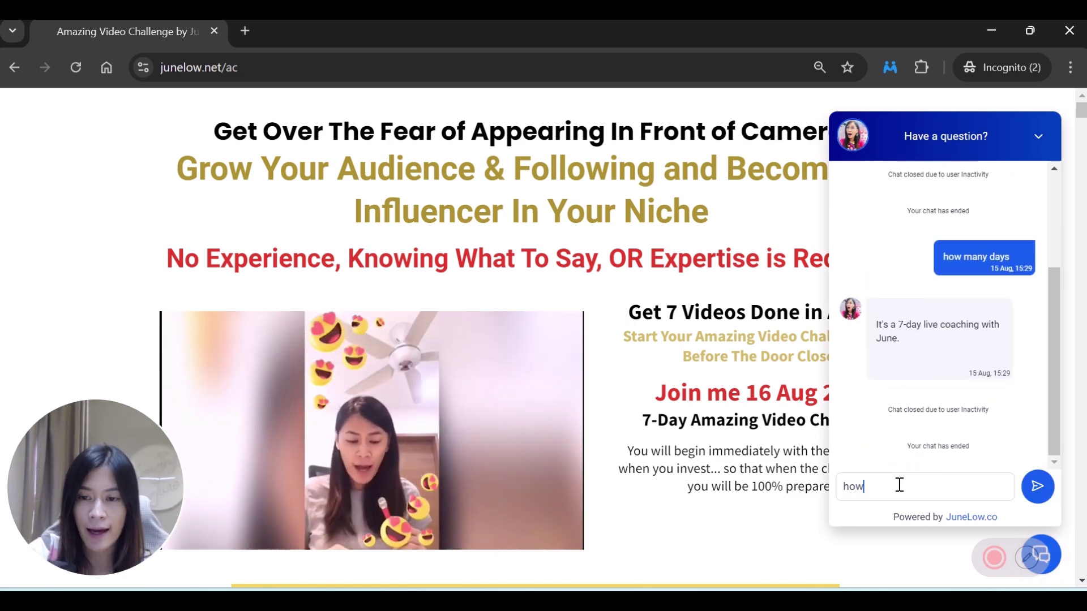
{"action": "type", "text": " many days"}
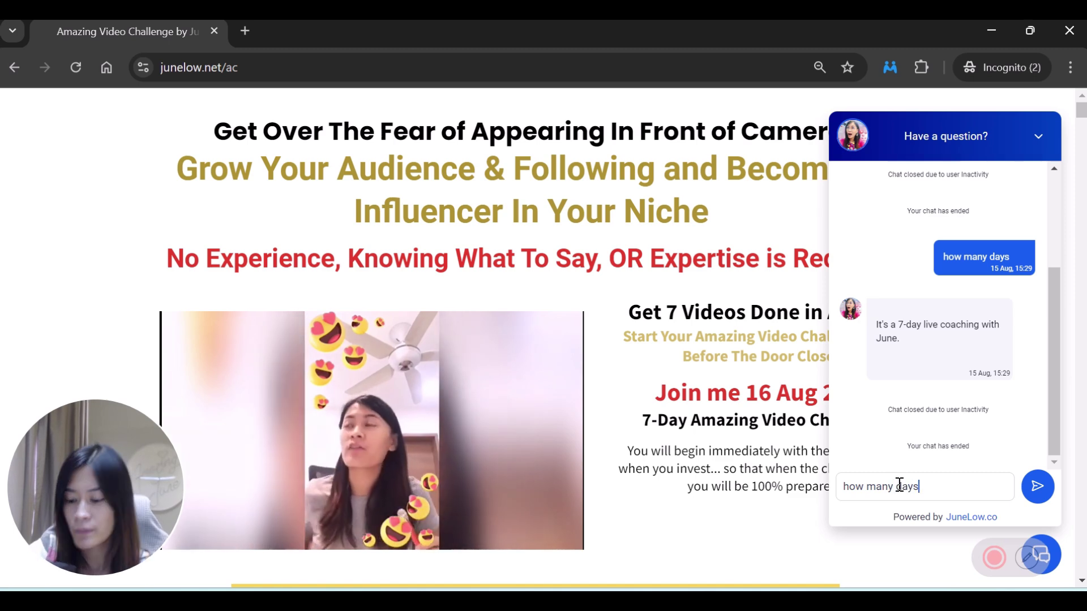
{"action": "key", "text": "Return"}
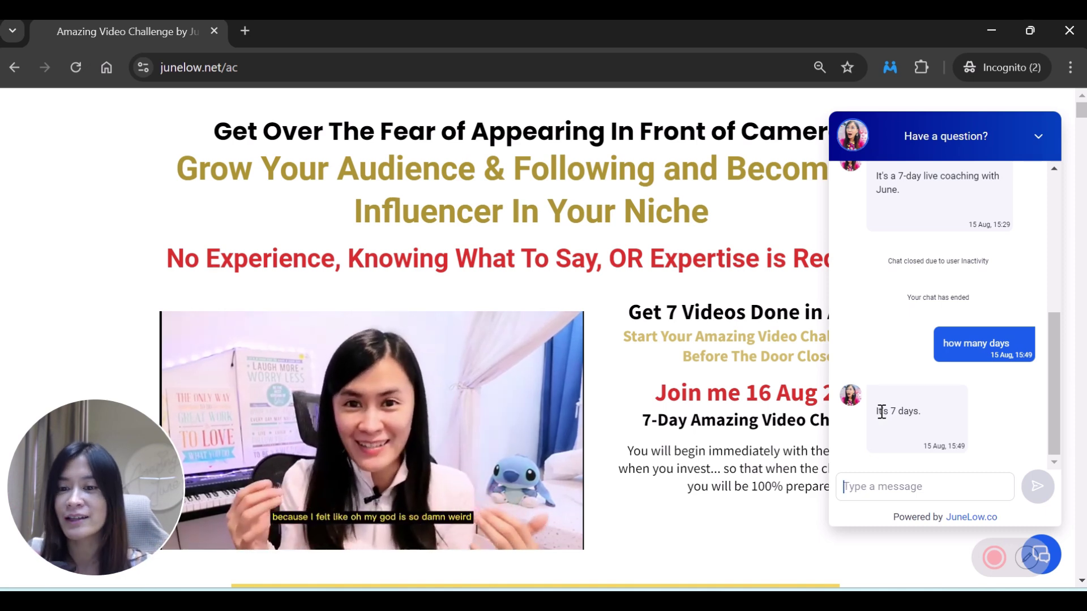
Step: Ask the bot 'how to join', then minimize the incognito window
{"action": "type", "text": "how "}
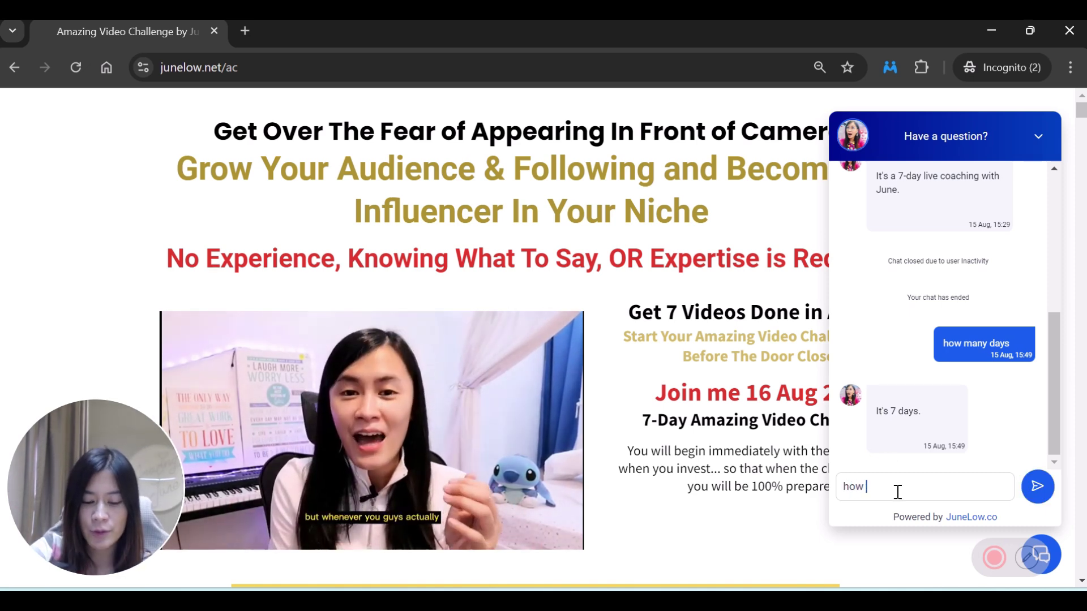
{"action": "type", "text": "to join"}
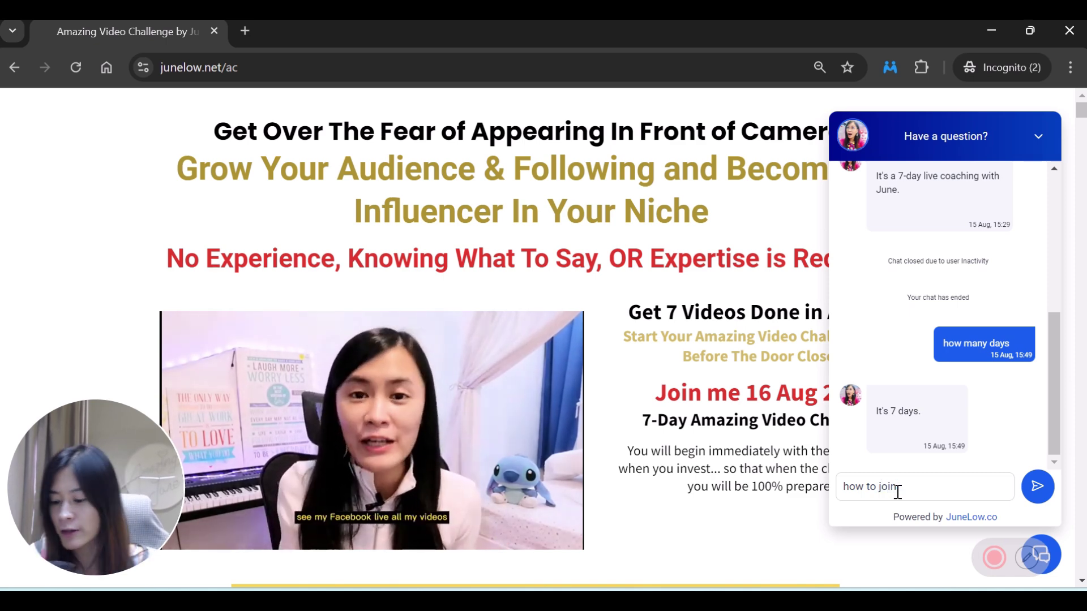
{"action": "key", "text": "Return"}
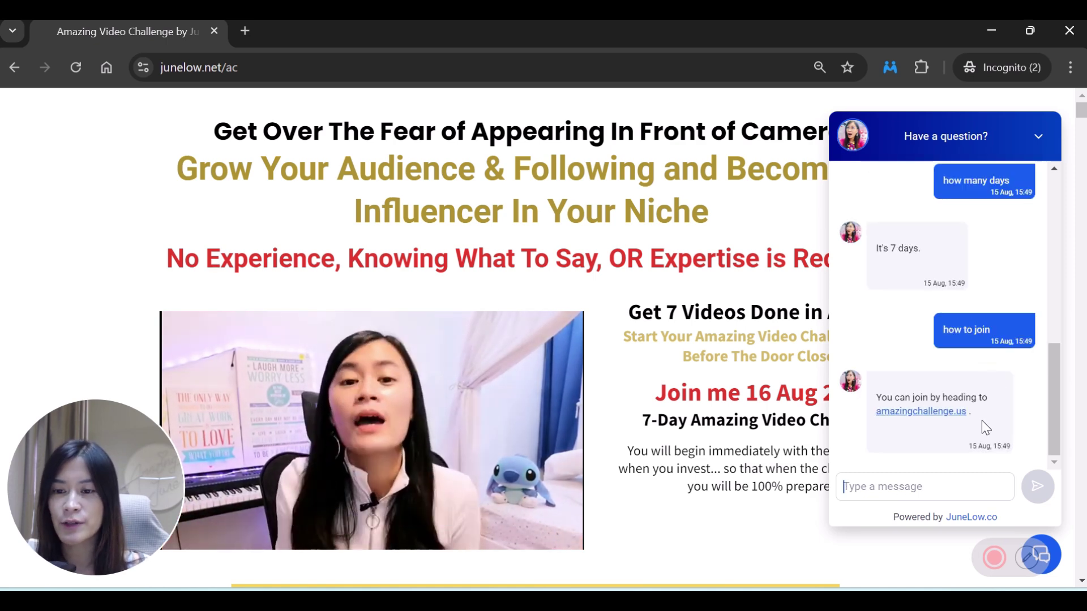
{"action": "left_click", "coordinate": [990, 36]}
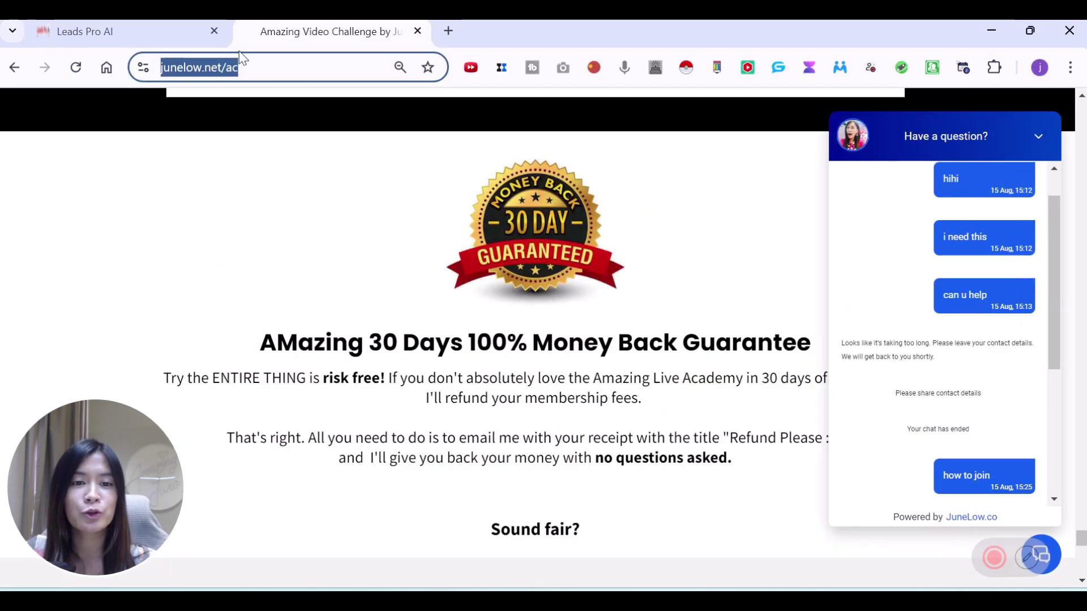
{"action": "left_click", "coordinate": [1037, 138]}
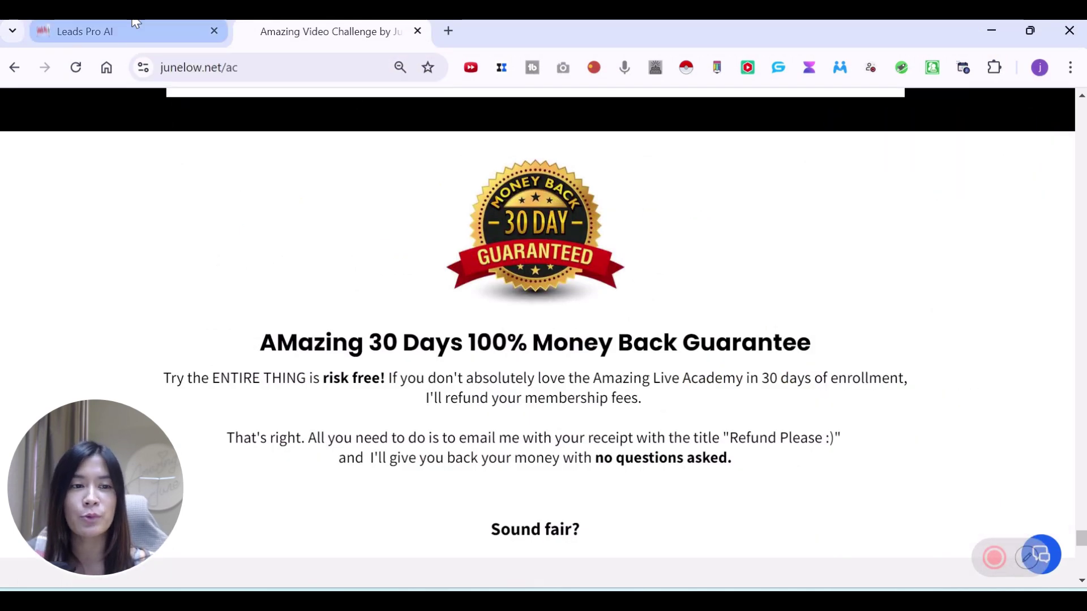
{"action": "left_click", "coordinate": [130, 31]}
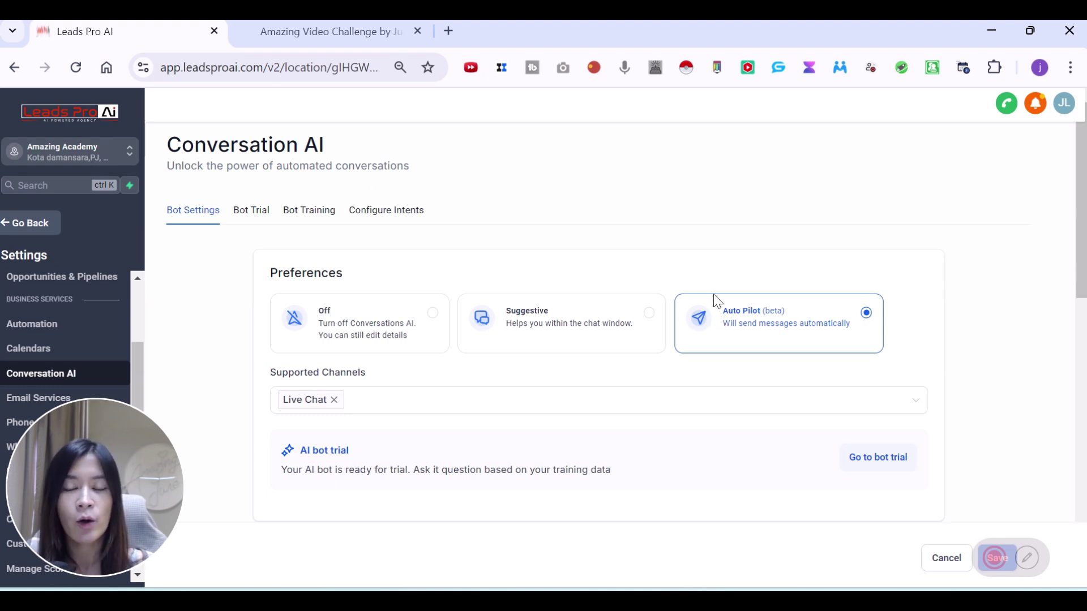
{"action": "scroll", "coordinate": [750, 339], "scroll_direction": "down", "scroll_amount": 2}
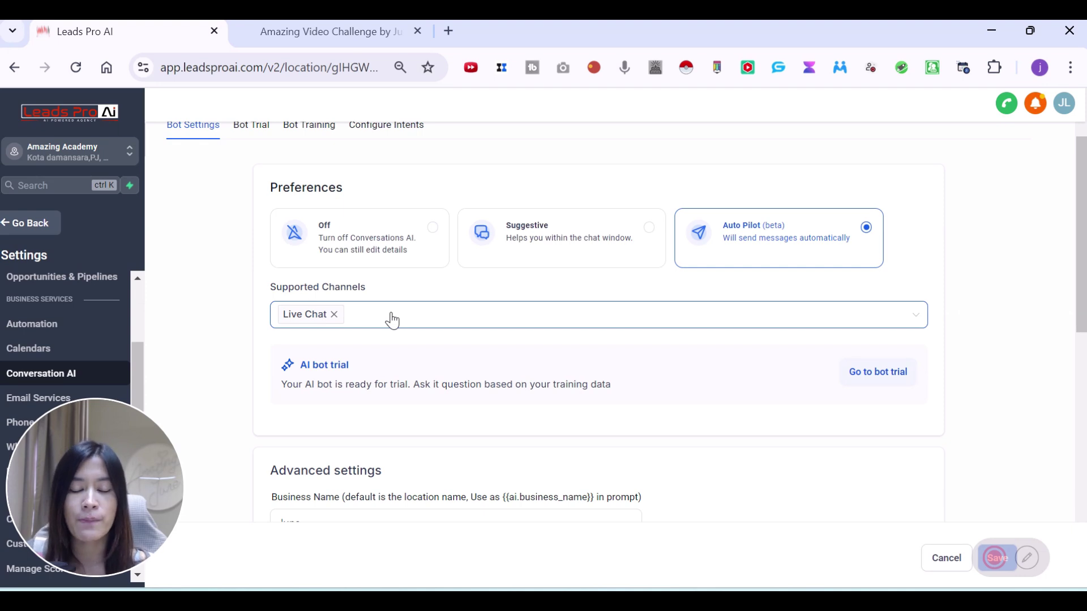
{"action": "left_click", "coordinate": [394, 320]}
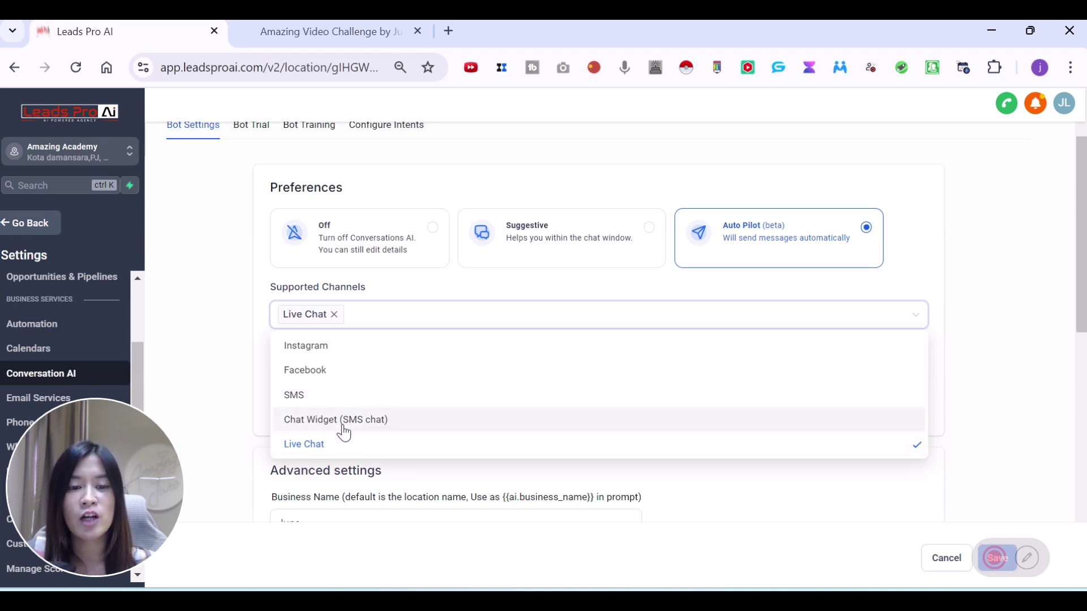
{"action": "left_click", "coordinate": [234, 406]}
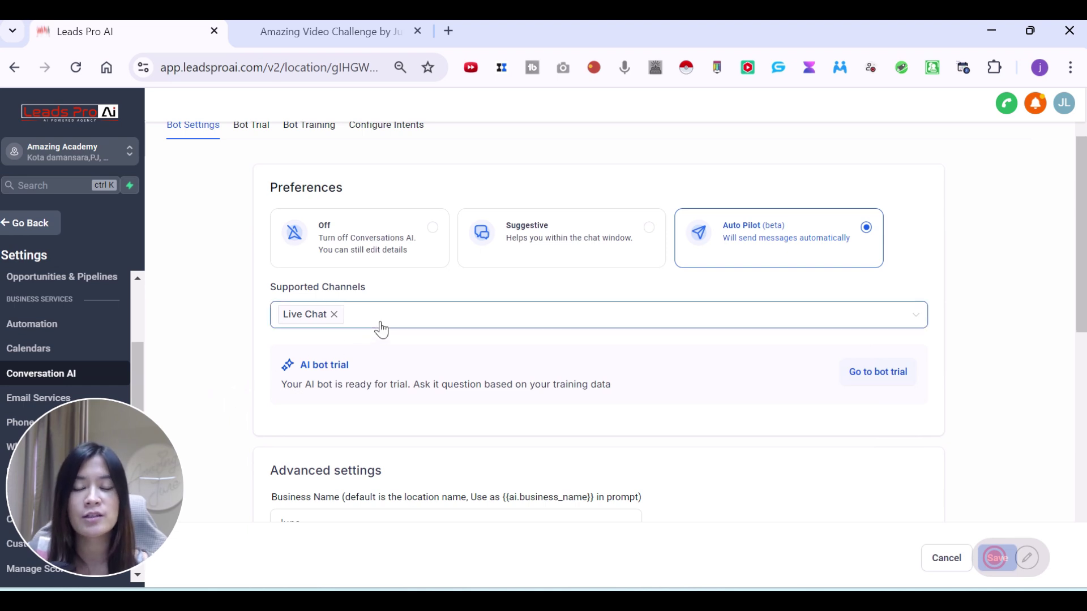
{"action": "scroll", "coordinate": [381, 330], "scroll_direction": "down", "scroll_amount": 2}
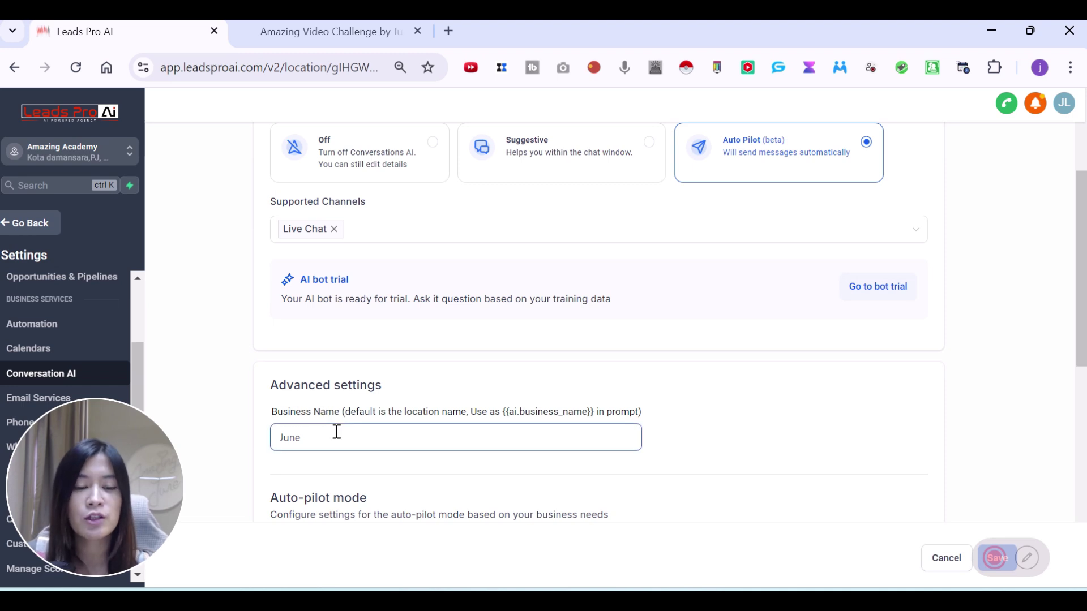
Step: Set business name JuneLow, wait time 3 seconds and maximum messages 5
{"action": "type", "text": "Low"}
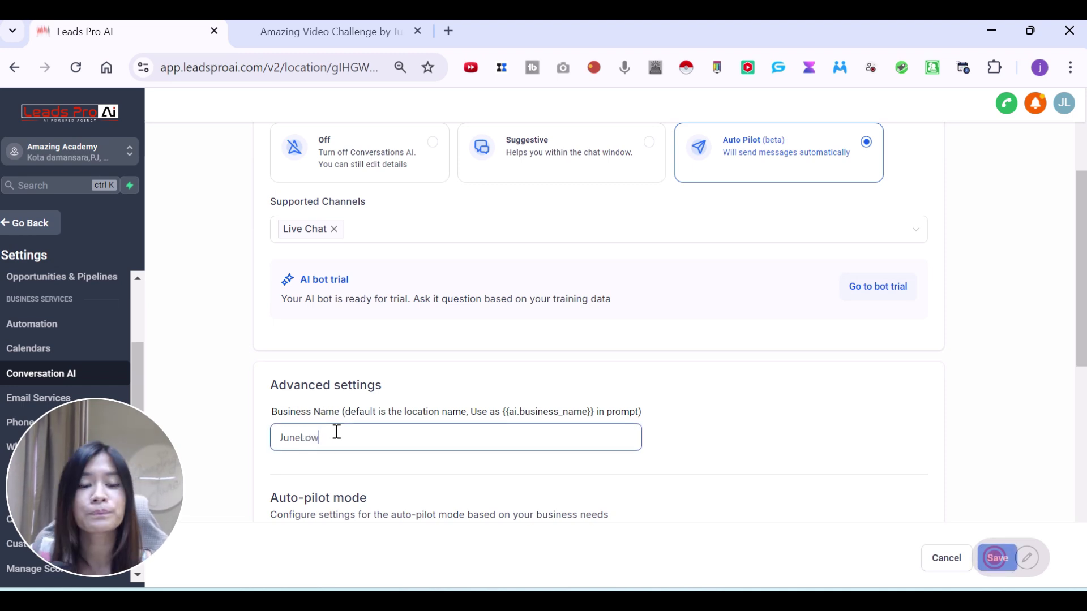
{"action": "scroll", "coordinate": [330, 438], "scroll_direction": "down", "scroll_amount": 3}
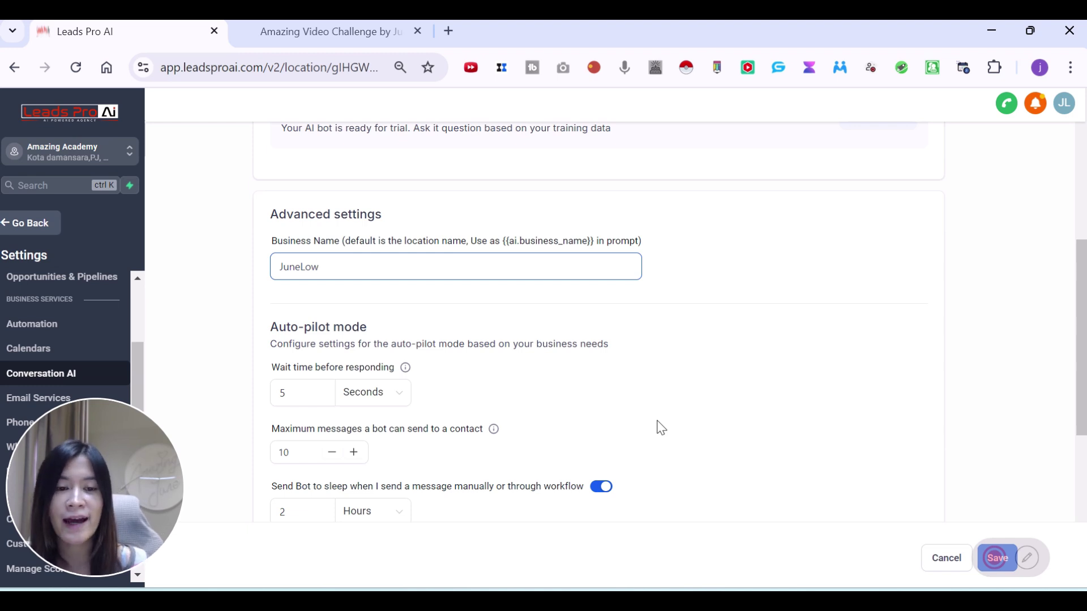
{"action": "left_click", "coordinate": [295, 396]}
{"action": "left_click_drag", "start_coordinate": [314, 397], "coordinate": [252, 396]}
{"action": "type", "text": "3"}
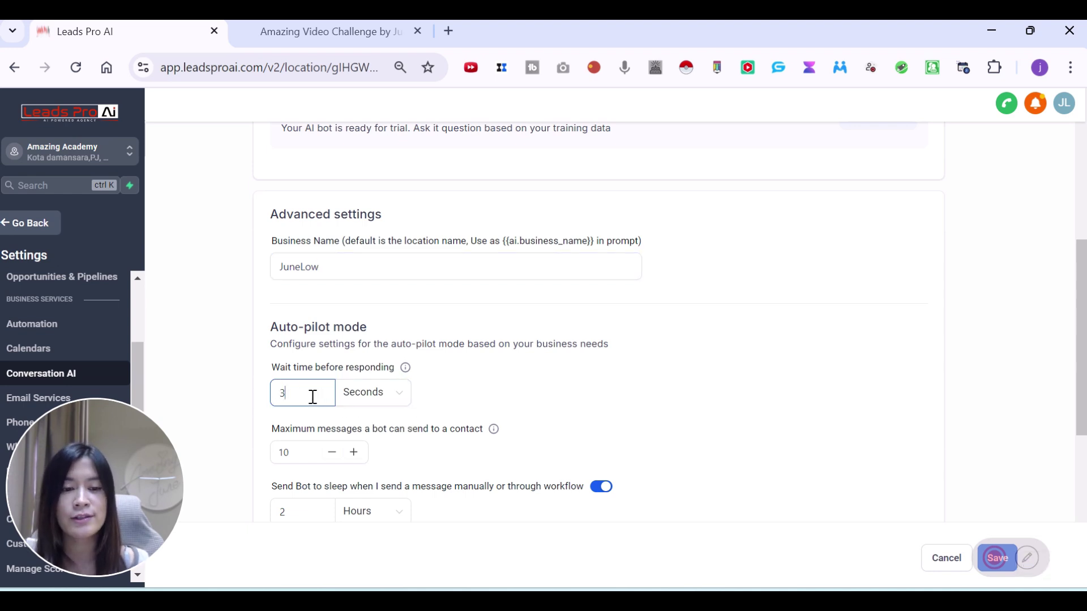
{"action": "scroll", "coordinate": [313, 396], "scroll_direction": "down", "scroll_amount": 2}
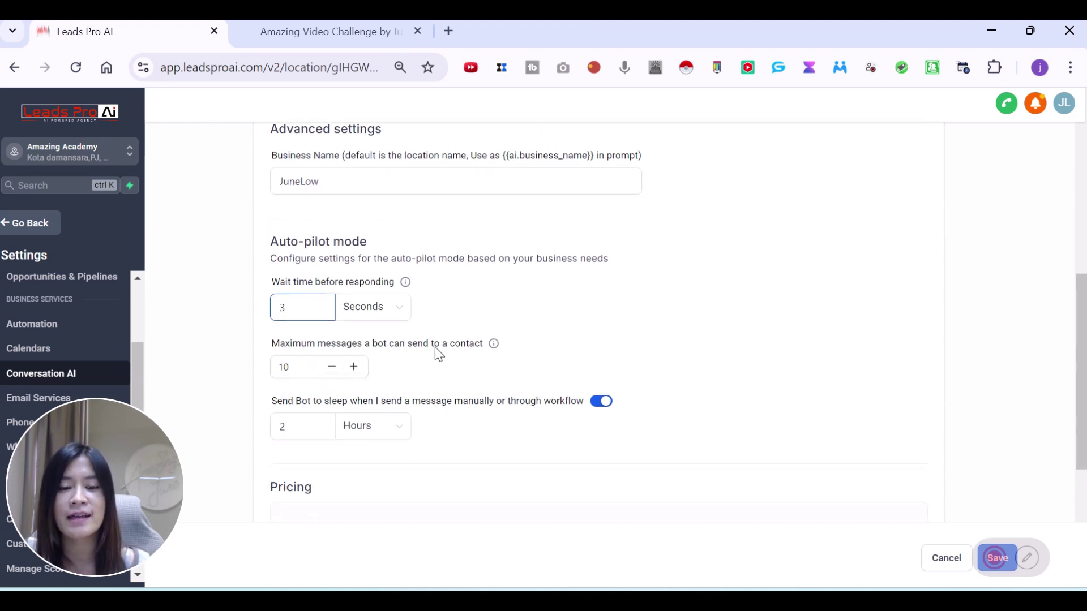
{"action": "left_click_drag", "start_coordinate": [305, 365], "coordinate": [246, 371]}
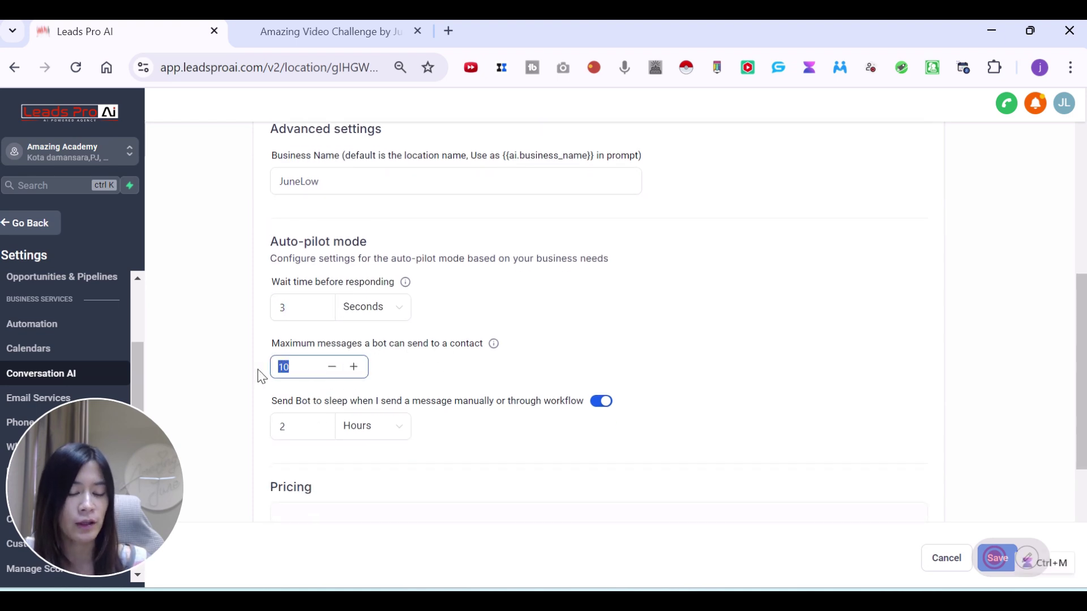
{"action": "type", "text": "5"}
Step: Open Bot Training, select the web crawler's current URL, and switch to the landing page tab
{"action": "scroll", "coordinate": [490, 390], "scroll_direction": "down", "scroll_amount": 2}
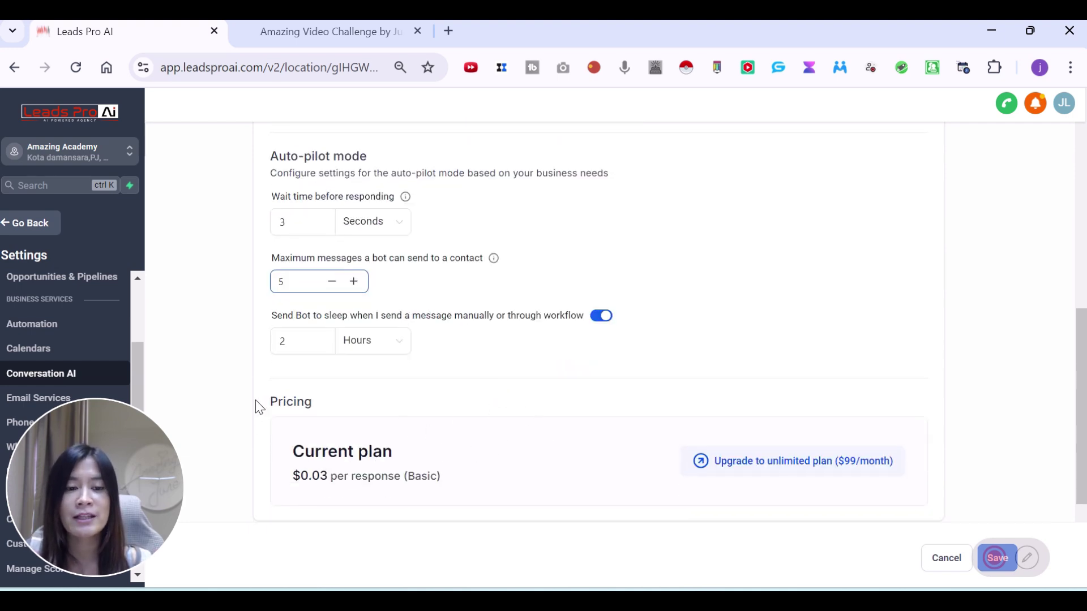
{"action": "mouse_move", "coordinate": [181, 458]}
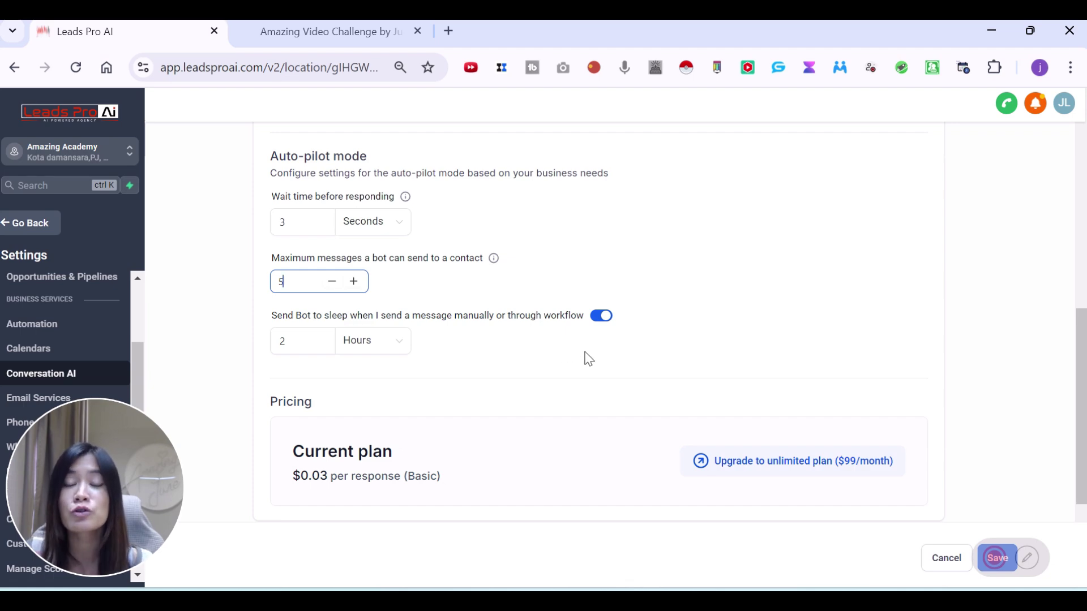
{"action": "scroll", "coordinate": [586, 357], "scroll_direction": "up", "scroll_amount": 10}
{"action": "scroll", "coordinate": [586, 359], "scroll_direction": "down", "scroll_amount": 1}
{"action": "scroll", "coordinate": [586, 360], "scroll_direction": "up", "scroll_amount": 1}
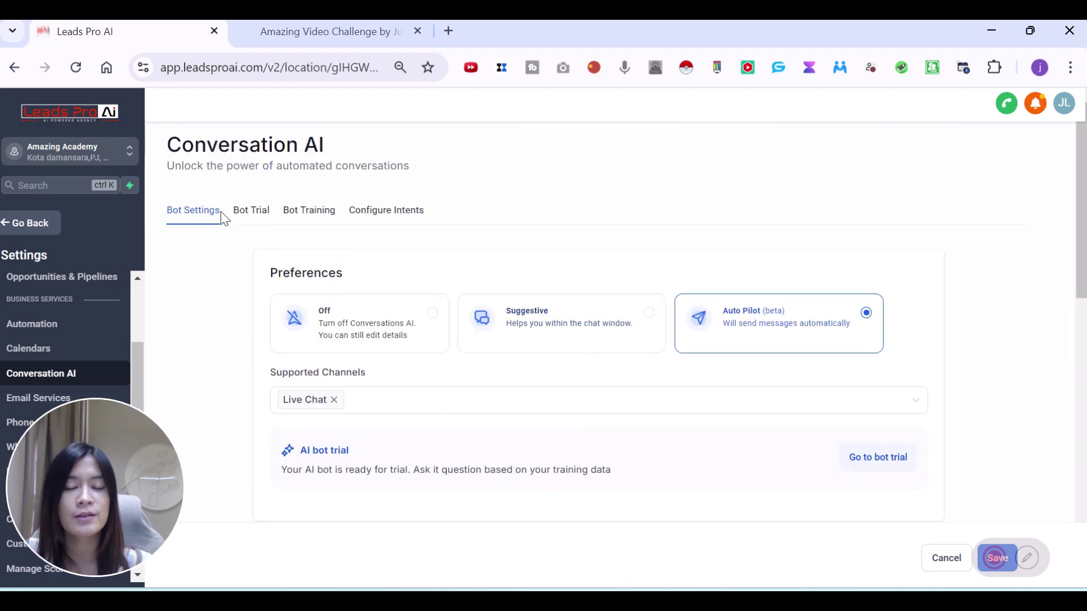
{"action": "left_click", "coordinate": [306, 213]}
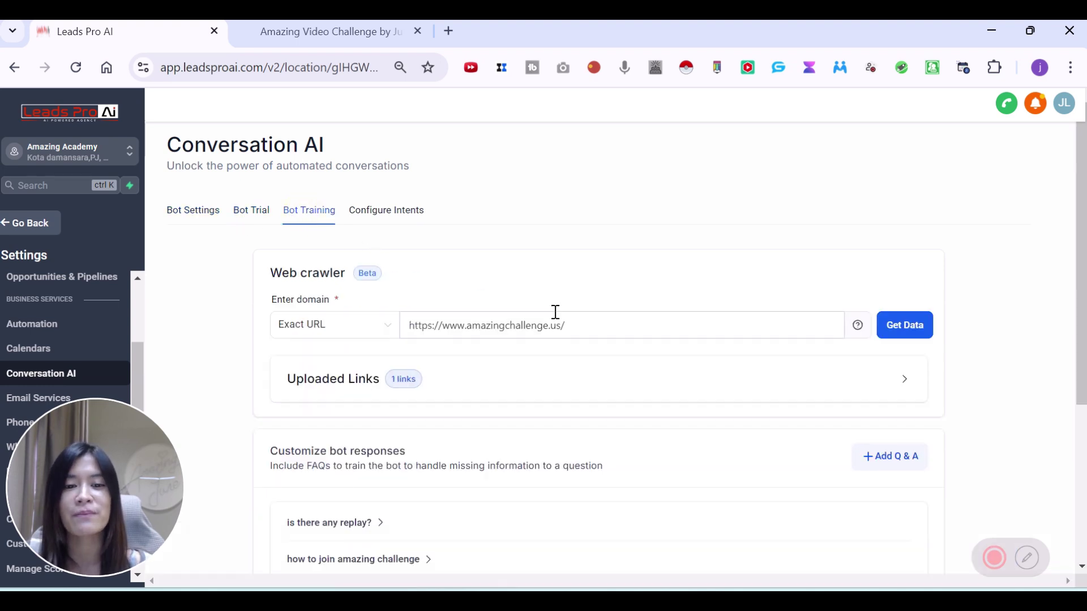
{"action": "left_click_drag", "start_coordinate": [614, 336], "coordinate": [397, 337]}
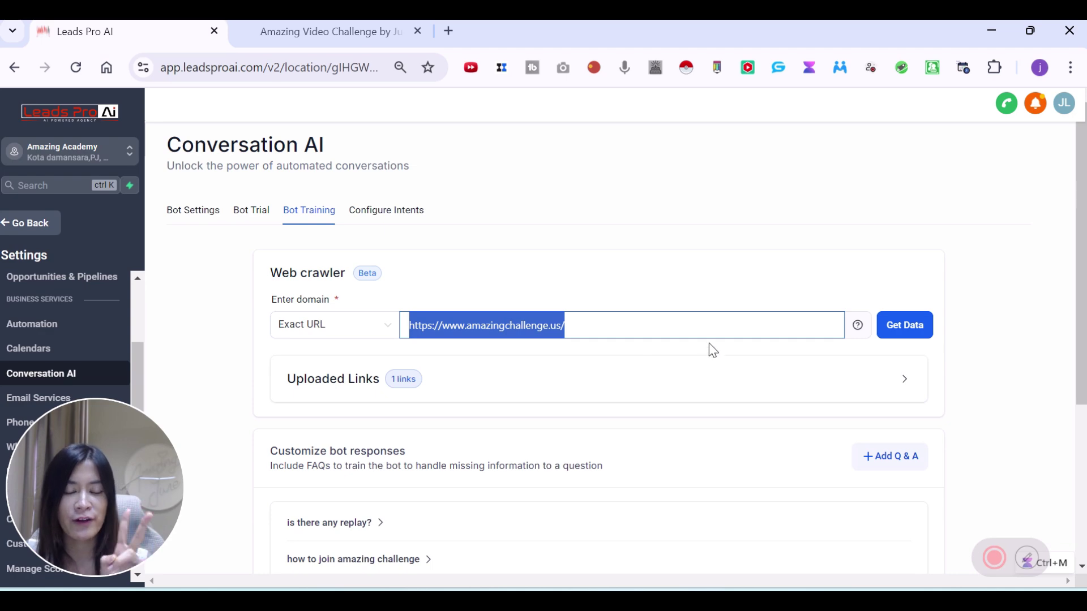
{"action": "left_click", "coordinate": [329, 31]}
Step: Expand the landing page FAQ answer to 'How does this challenge work?'
{"action": "left_click", "coordinate": [336, 64]}
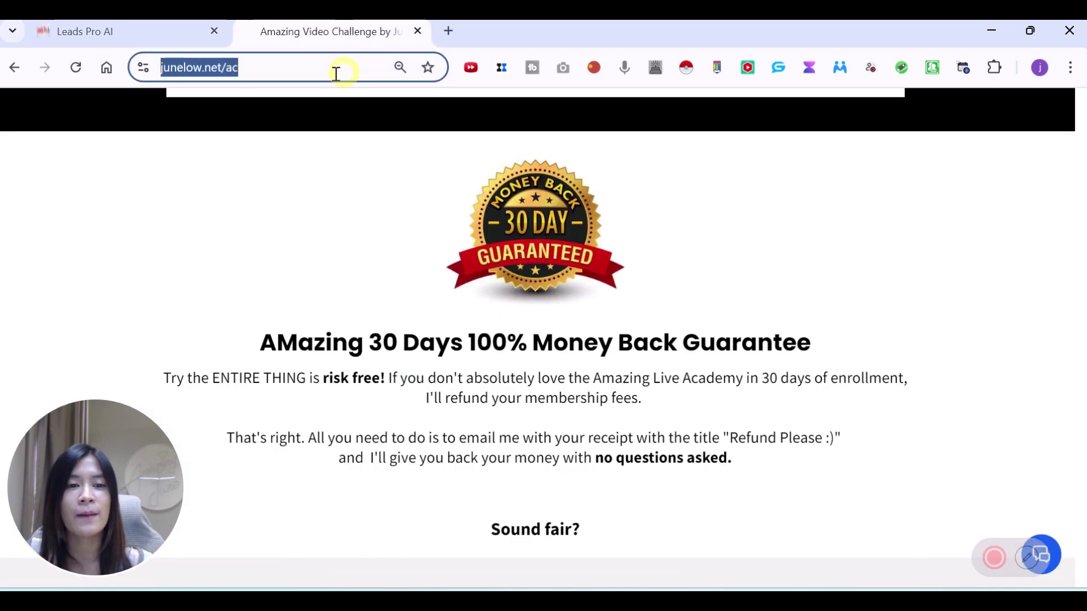
{"action": "scroll", "coordinate": [790, 389], "scroll_direction": "up", "scroll_amount": 7}
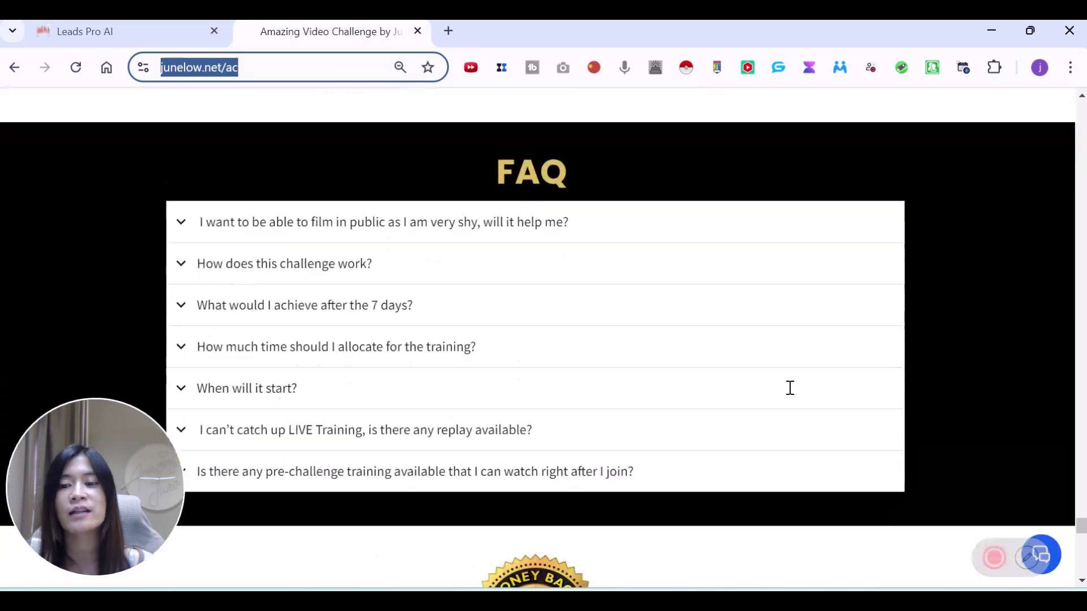
{"action": "scroll", "coordinate": [789, 388], "scroll_direction": "down", "scroll_amount": 14}
{"action": "scroll", "coordinate": [788, 388], "scroll_direction": "up", "scroll_amount": 20}
{"action": "scroll", "coordinate": [791, 400], "scroll_direction": "down", "scroll_amount": 10}
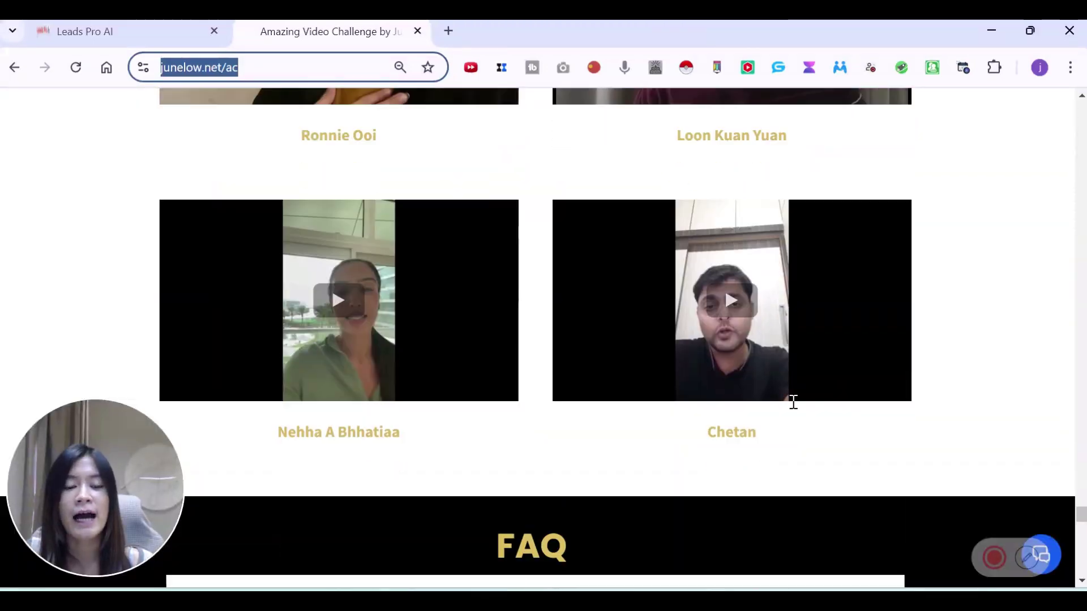
{"action": "left_click", "coordinate": [360, 352]}
{"action": "left_click", "coordinate": [359, 352]}
{"action": "left_click", "coordinate": [347, 378]}
{"action": "scroll", "coordinate": [398, 415], "scroll_direction": "down", "scroll_amount": 5}
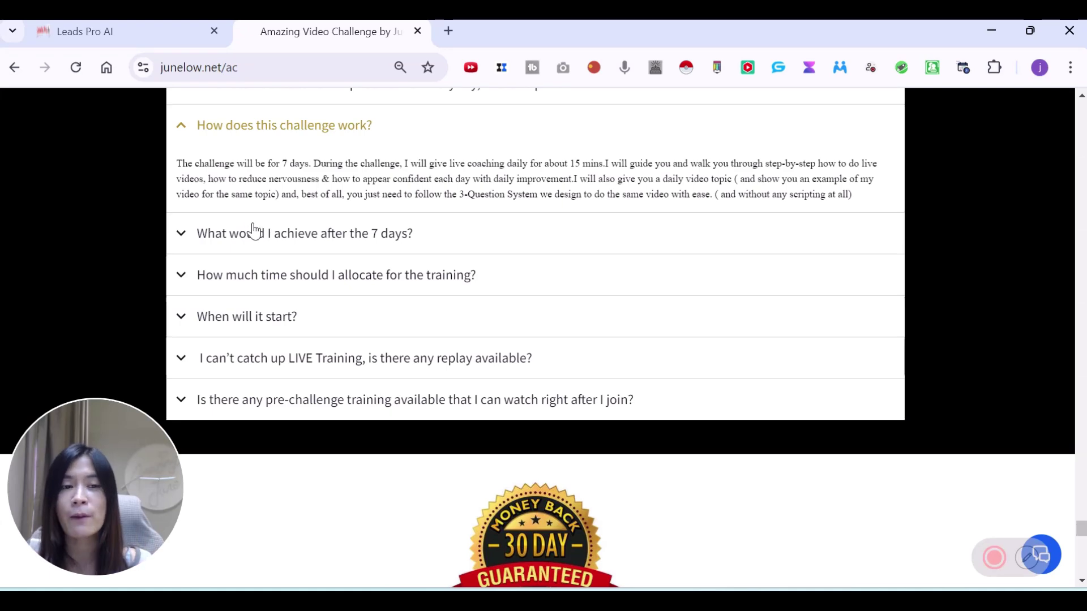
Step: Select the landing page's junelow.net/ac address to copy it
{"action": "key", "text": "ctrl+shift+Tab"}
{"action": "left_click", "coordinate": [320, 28]}
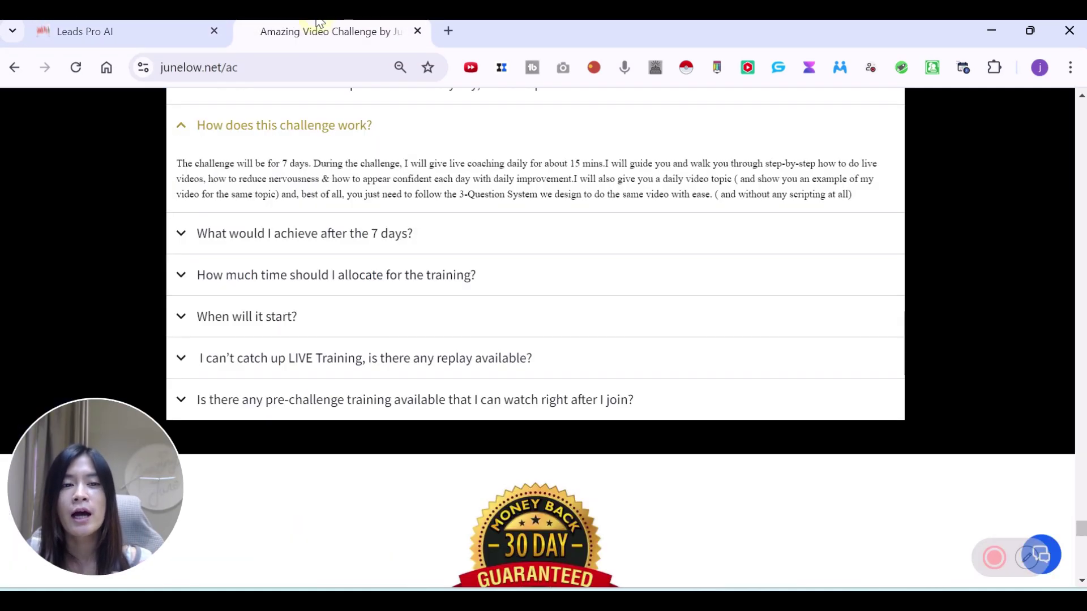
{"action": "left_click", "coordinate": [268, 71]}
{"action": "key", "text": "ctrl+c"}
{"action": "left_click", "coordinate": [135, 31]}
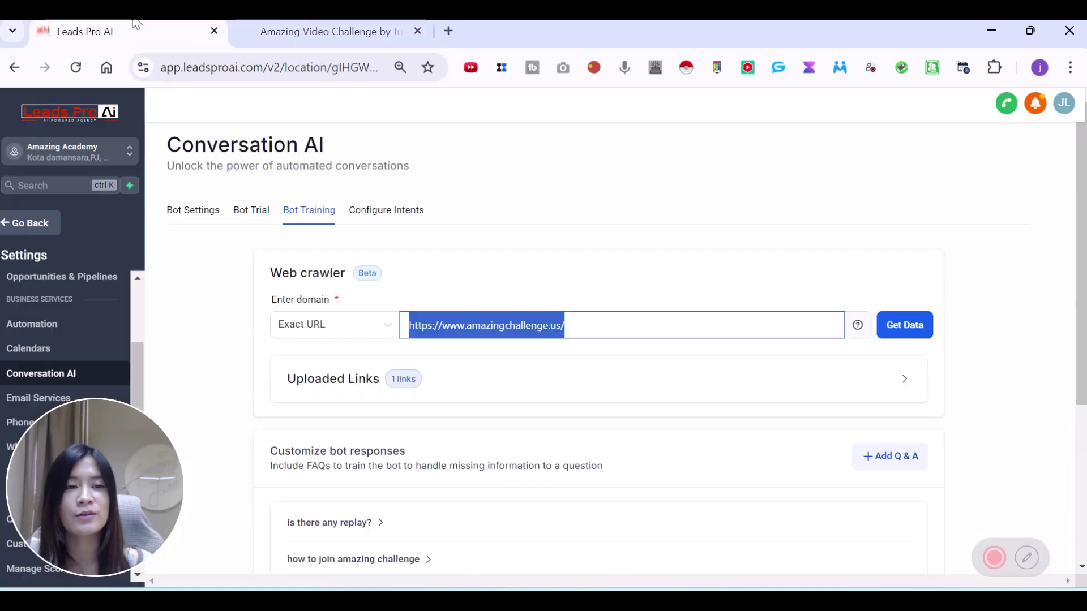
{"action": "left_click", "coordinate": [594, 329]}
{"action": "key", "text": "ctrl+a"}
{"action": "key", "text": "ctrl+v"}
{"action": "left_click", "coordinate": [373, 334]}
{"action": "left_click", "coordinate": [334, 381]}
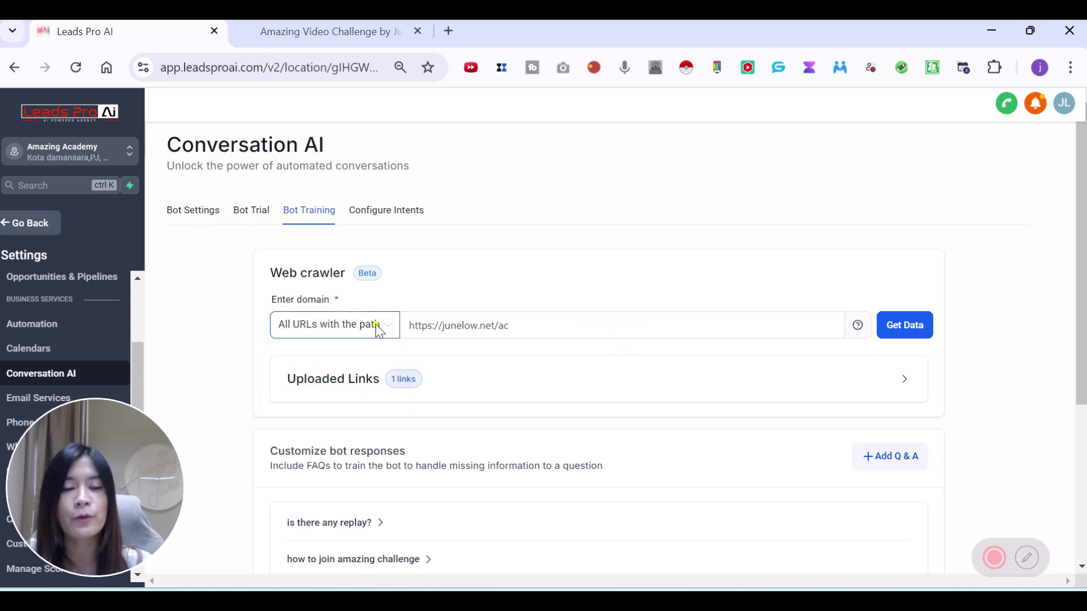
{"action": "left_click", "coordinate": [376, 324]}
{"action": "left_click", "coordinate": [351, 407]}
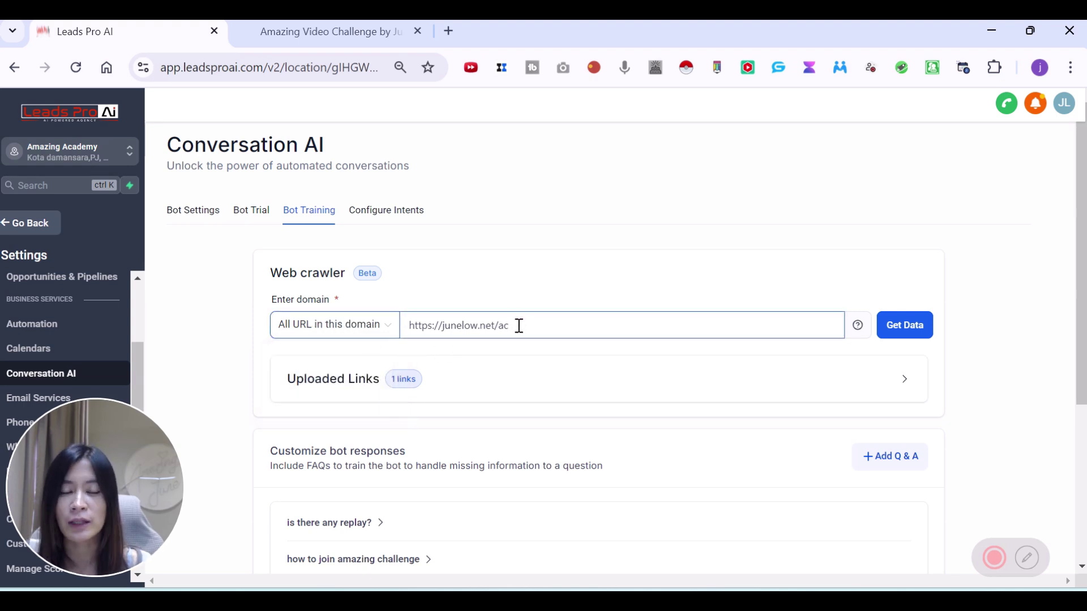
{"action": "left_click", "coordinate": [350, 334]}
{"action": "left_click", "coordinate": [340, 363]}
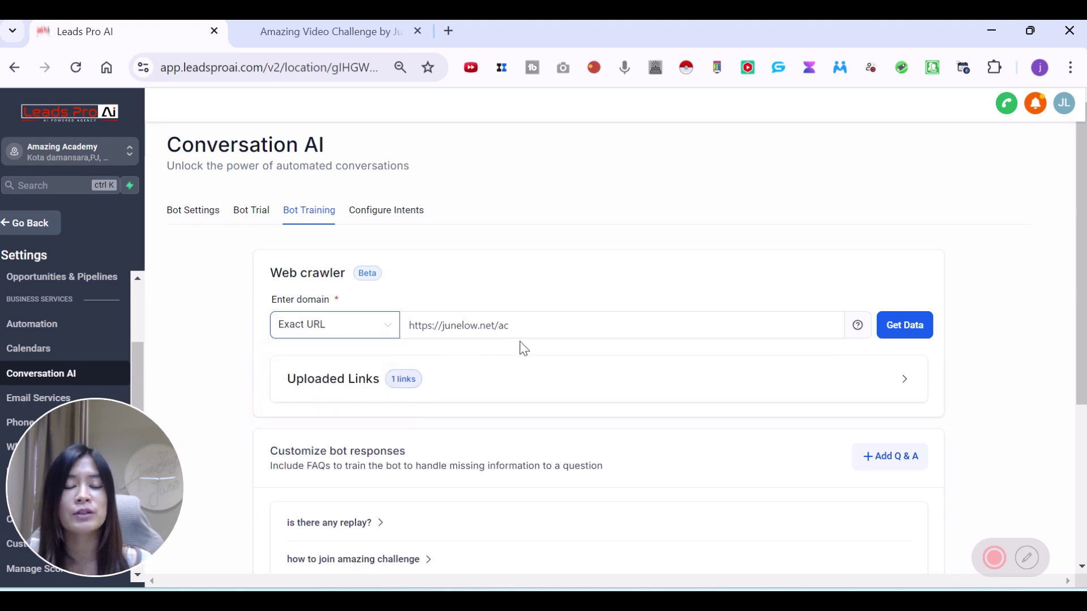
{"action": "left_click", "coordinate": [903, 328]}
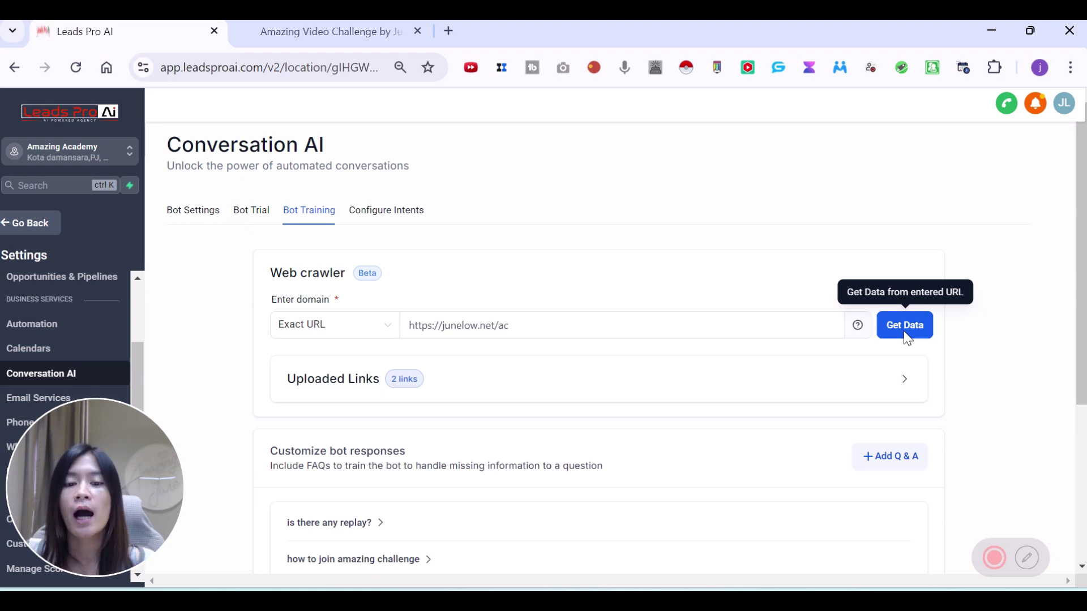
Step: Recheck the crawl scope options, leaving the crawler on Exact URL
{"action": "left_click", "coordinate": [543, 325]}
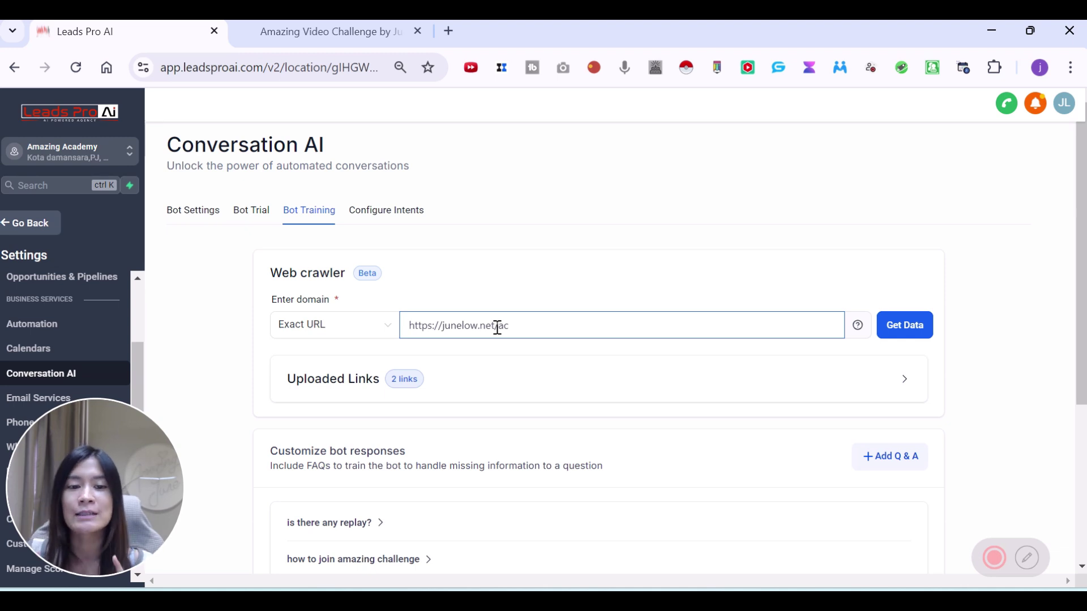
{"action": "left_click", "coordinate": [313, 327]}
{"action": "left_click", "coordinate": [321, 408]}
{"action": "left_click", "coordinate": [342, 331]}
{"action": "left_click", "coordinate": [306, 356]}
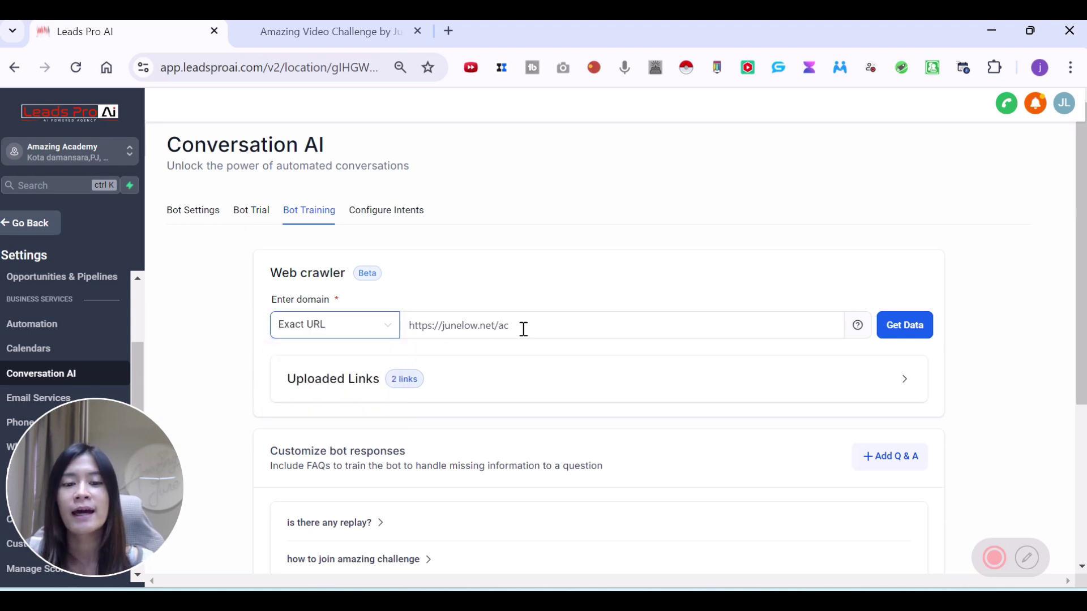
{"action": "left_click", "coordinate": [550, 331]}
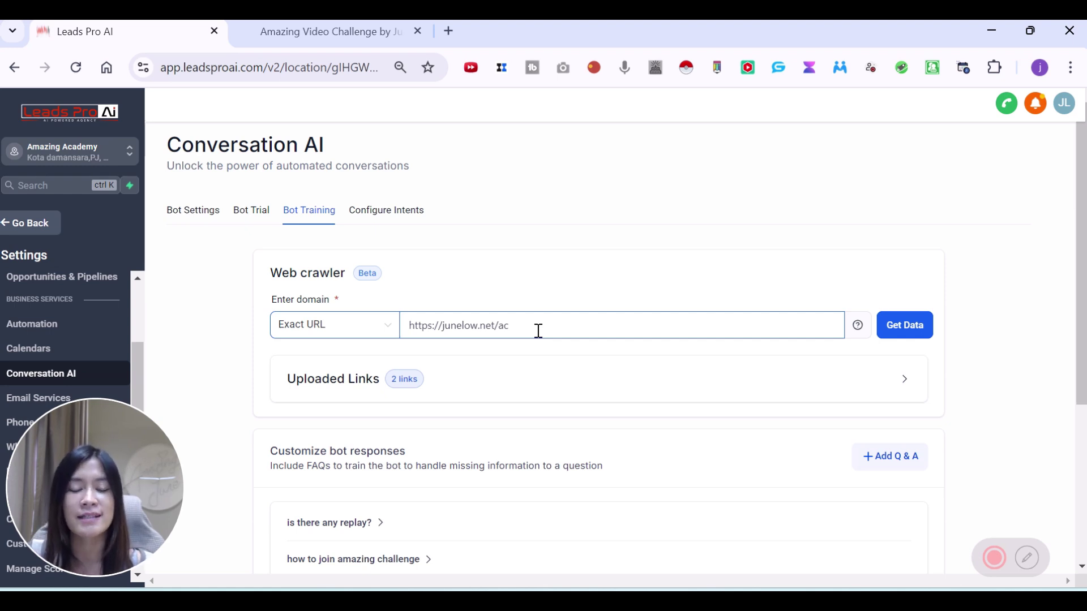
{"action": "scroll", "coordinate": [557, 362], "scroll_direction": "down", "scroll_amount": 2}
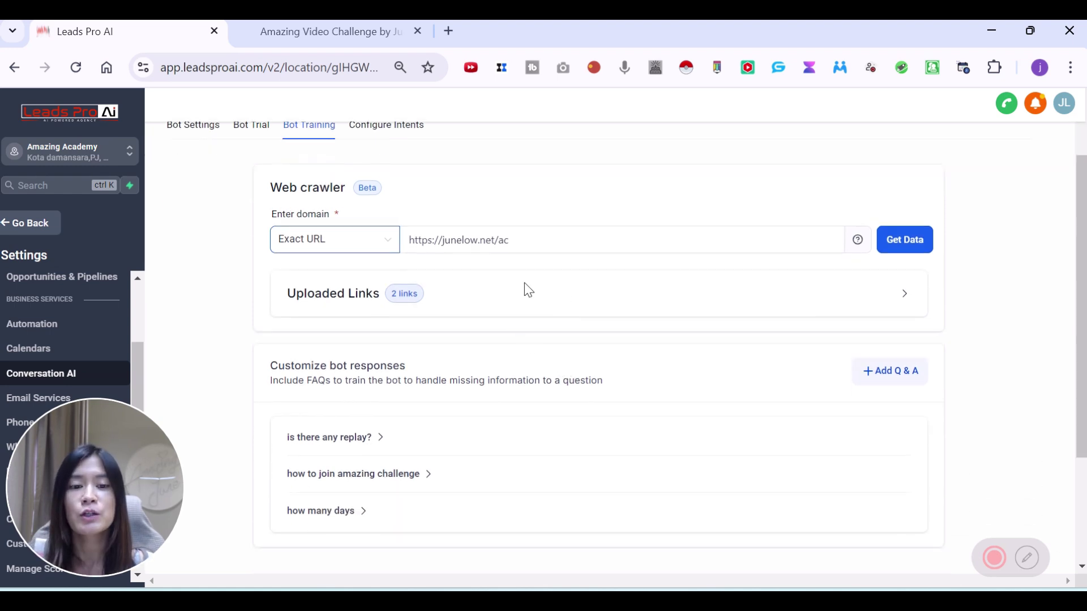
Step: Expand Uploaded Links and select the junelow.net/ac address in the domain field
{"action": "left_click", "coordinate": [400, 298]}
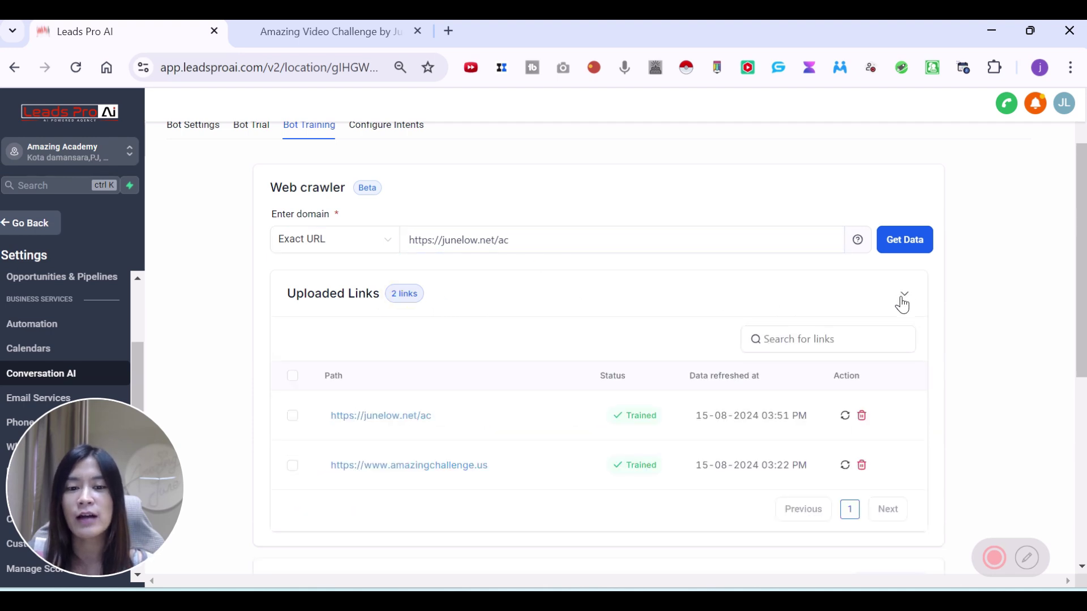
{"action": "left_click", "coordinate": [633, 253]}
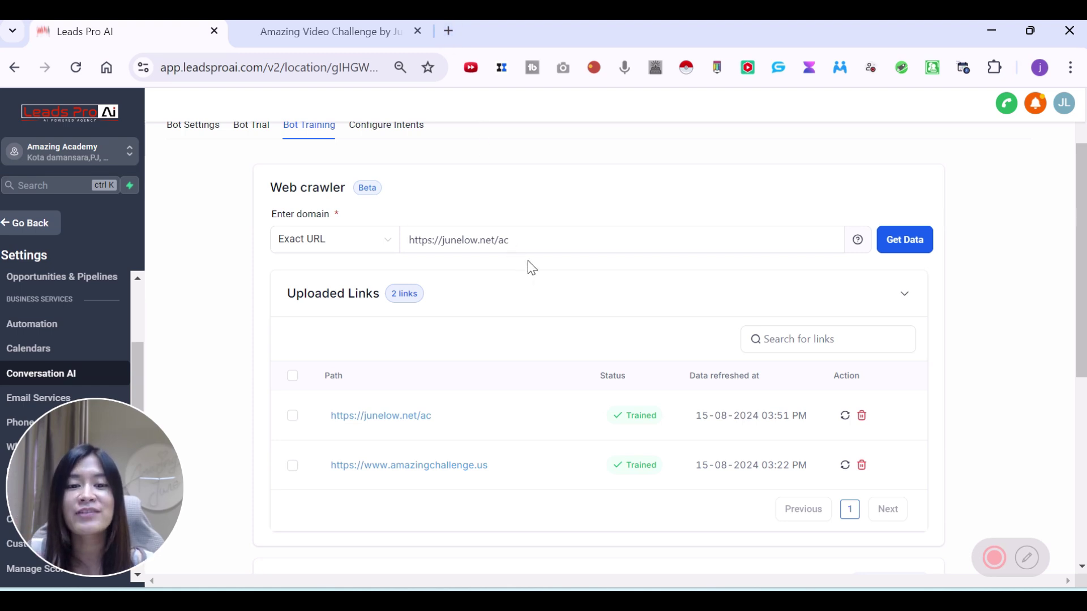
{"action": "left_click_drag", "start_coordinate": [531, 252], "coordinate": [296, 257]}
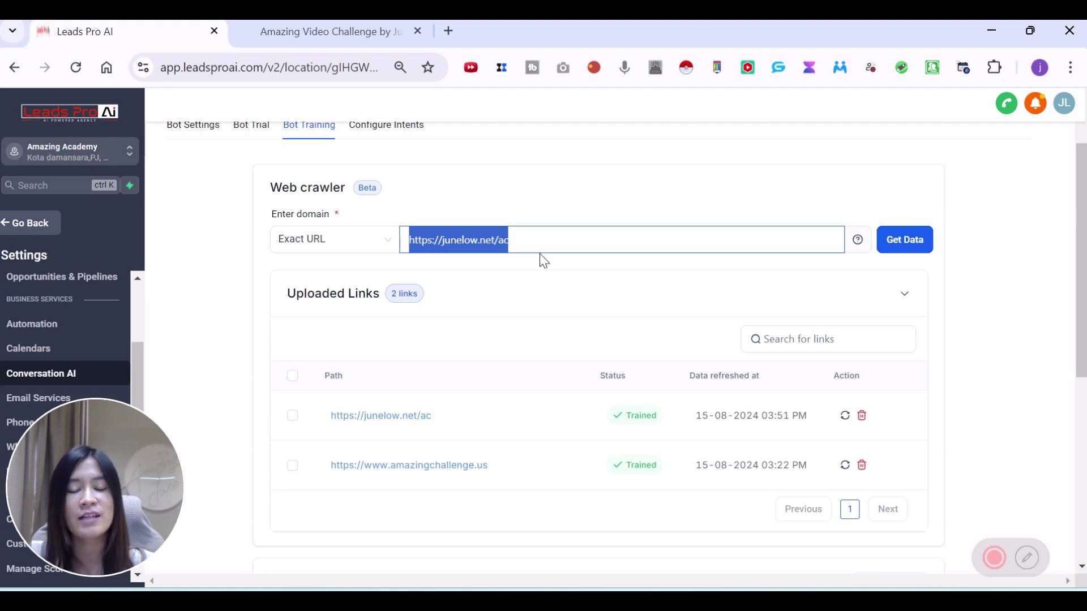
Step: Scroll through the uploaded links and the three custom bot Q&As
{"action": "scroll", "coordinate": [544, 260], "scroll_direction": "up", "scroll_amount": 2}
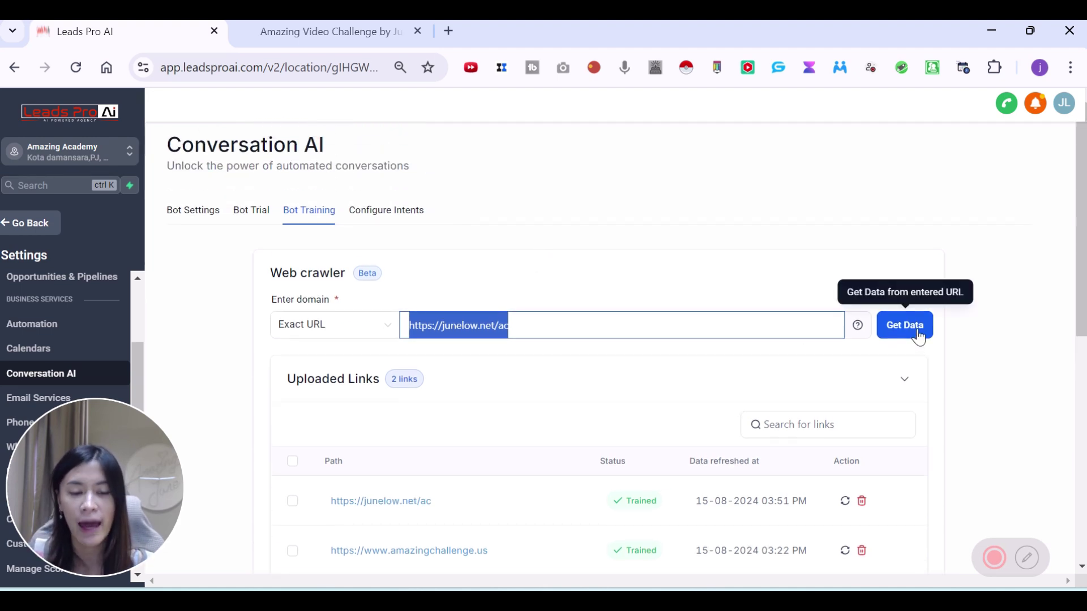
{"action": "scroll", "coordinate": [580, 394], "scroll_direction": "down", "scroll_amount": 3}
{"action": "scroll", "coordinate": [582, 392], "scroll_direction": "down", "scroll_amount": 4}
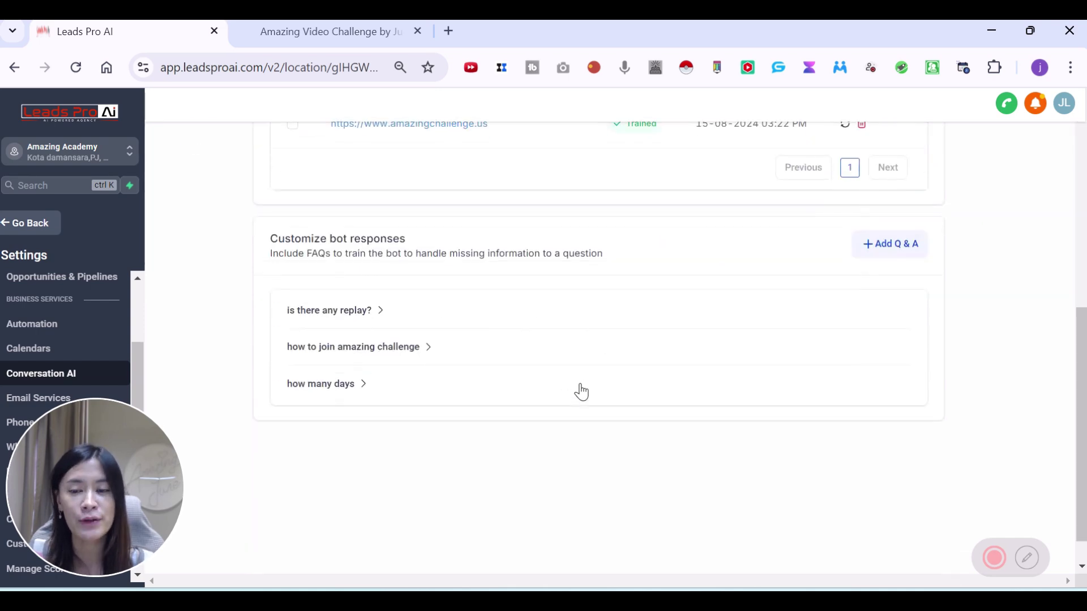
{"action": "scroll", "coordinate": [581, 392], "scroll_direction": "up", "scroll_amount": 3}
{"action": "scroll", "coordinate": [581, 392], "scroll_direction": "up", "scroll_amount": 2}
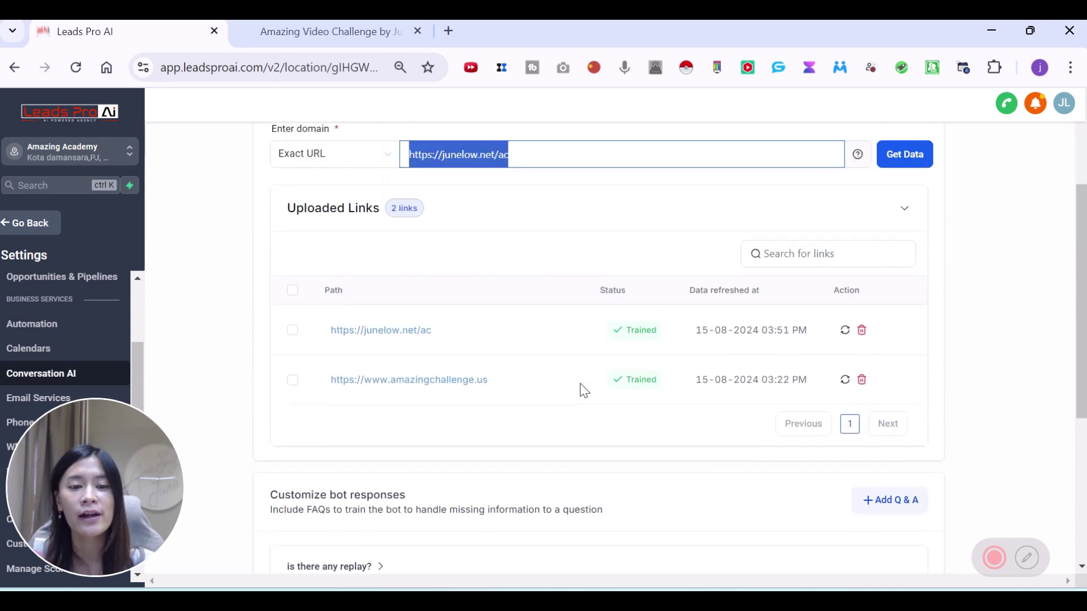
{"action": "scroll", "coordinate": [584, 391], "scroll_direction": "down", "scroll_amount": 3}
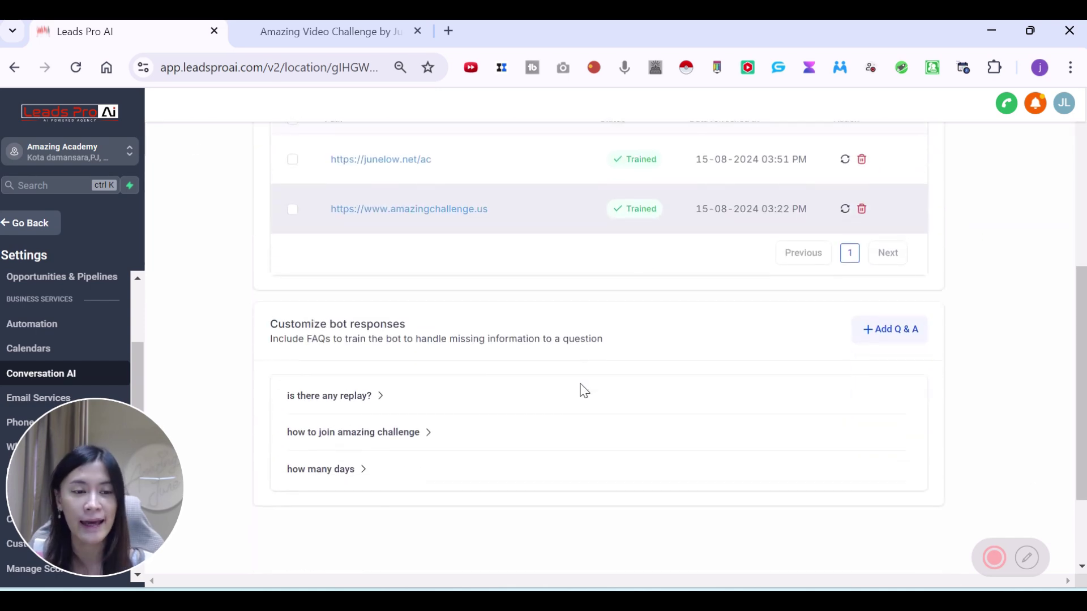
{"action": "scroll", "coordinate": [584, 390], "scroll_direction": "up", "scroll_amount": 3}
{"action": "scroll", "coordinate": [585, 390], "scroll_direction": "up", "scroll_amount": 1}
{"action": "scroll", "coordinate": [584, 391], "scroll_direction": "down", "scroll_amount": 5}
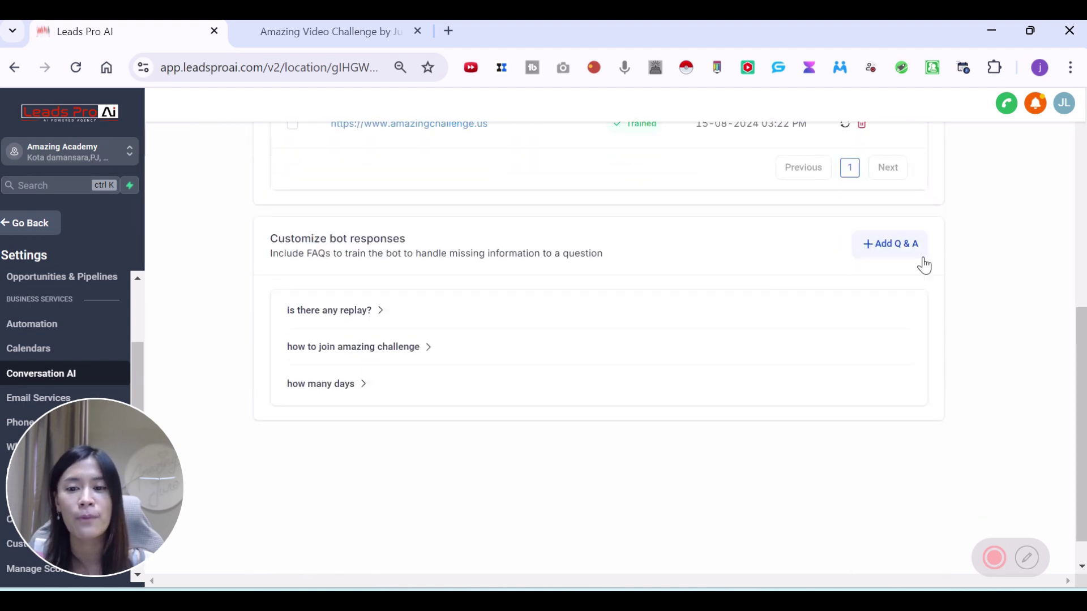
Step: Add and save a Q&A 'Is it live??' answered 'Yes this is live'
{"action": "left_click", "coordinate": [893, 245]}
{"action": "left_click", "coordinate": [357, 338]}
{"action": "type", "text": "Is it live?"}
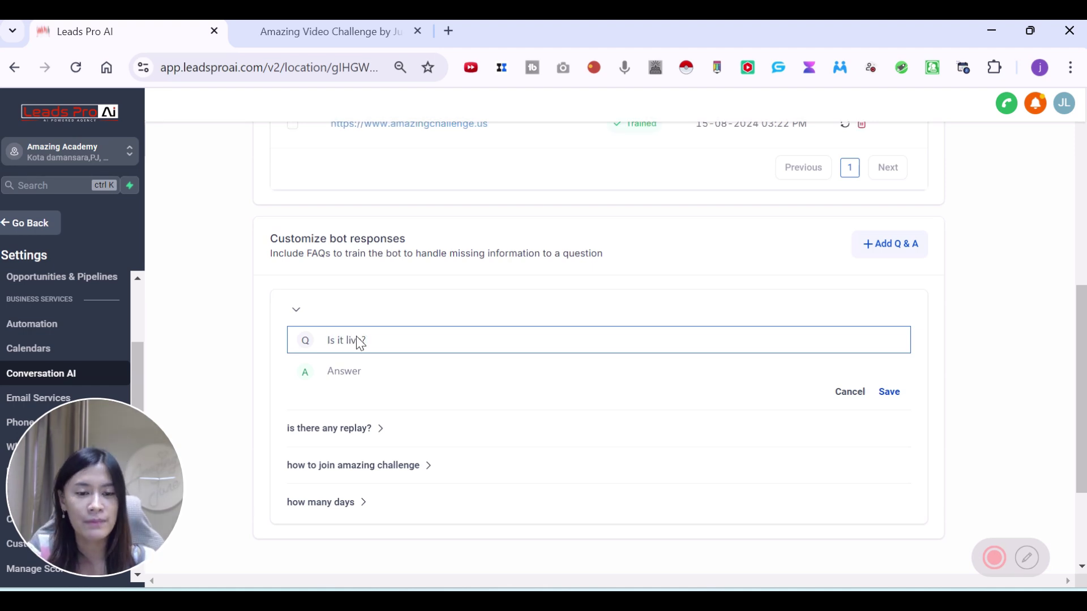
{"action": "type", "text": "?"}
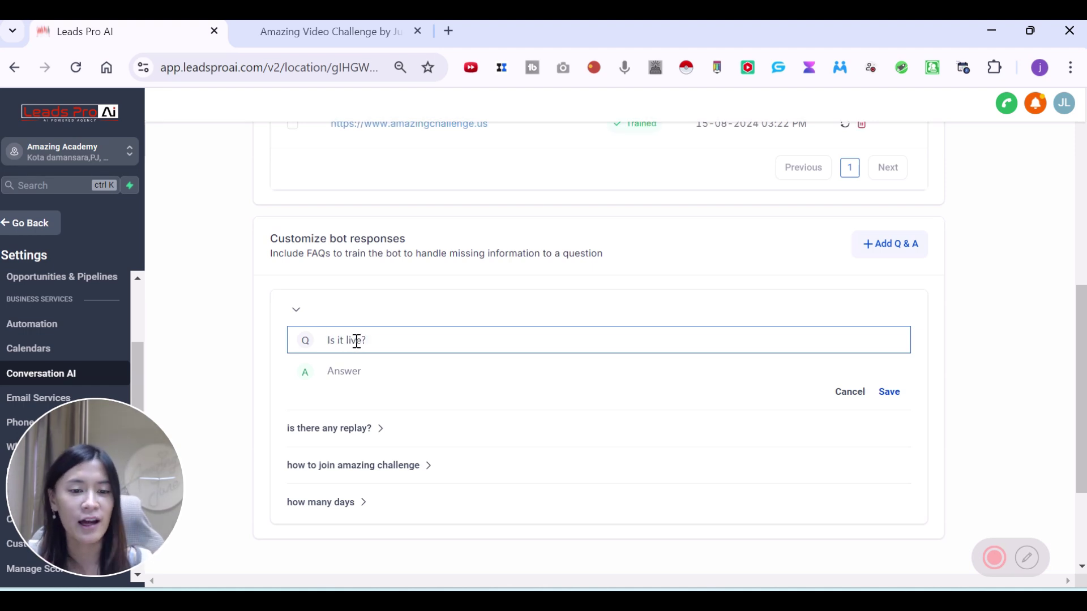
{"action": "left_click", "coordinate": [353, 368]}
{"action": "type", "text": "Yes this "}
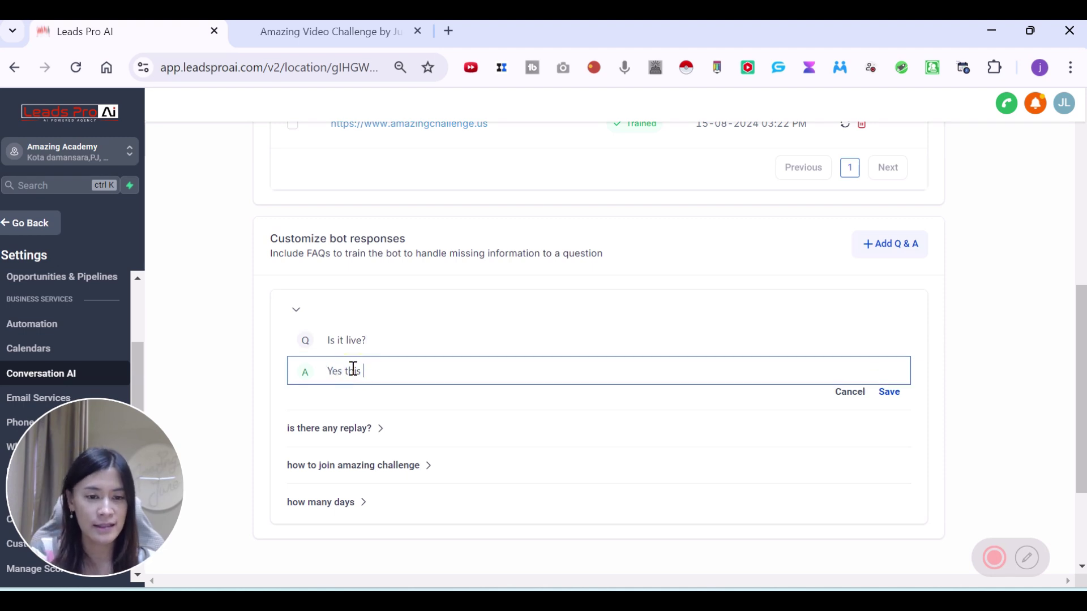
{"action": "type", "text": "is live"}
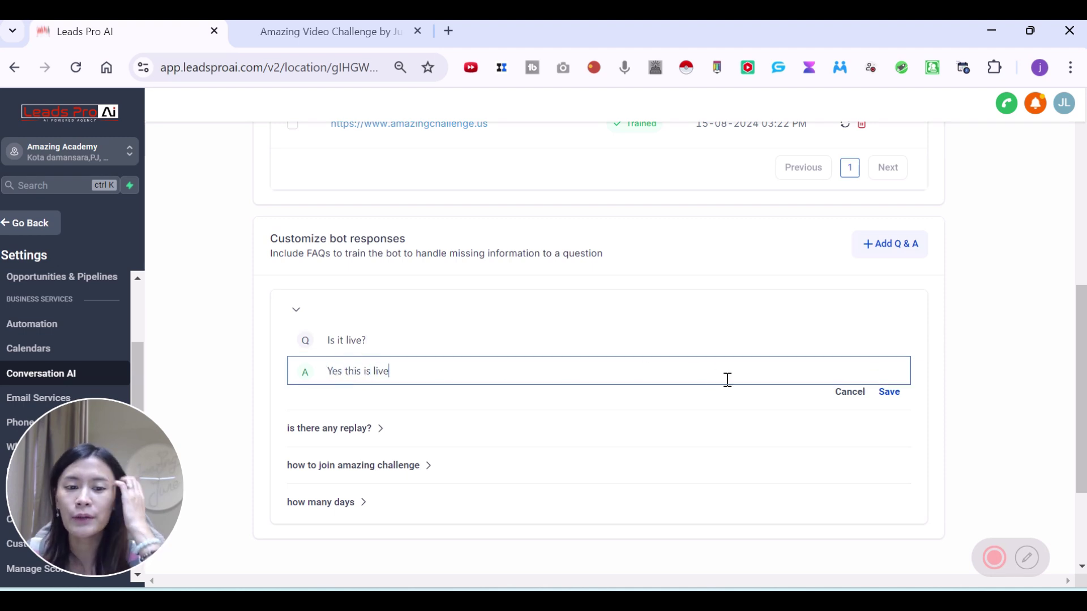
{"action": "left_click", "coordinate": [888, 395]}
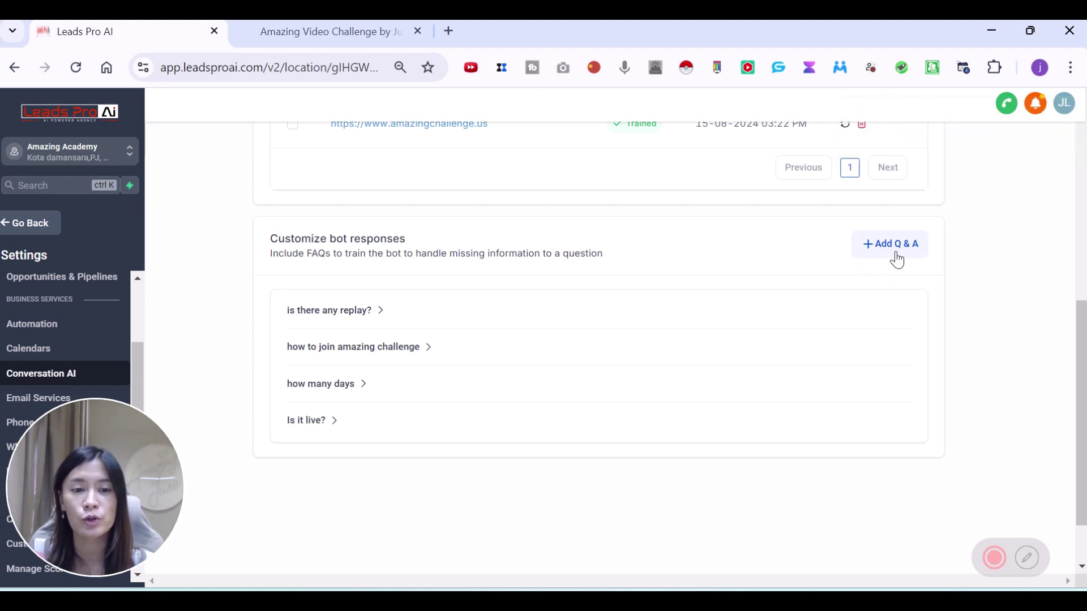
{"action": "scroll", "coordinate": [461, 290], "scroll_direction": "up", "scroll_amount": 5}
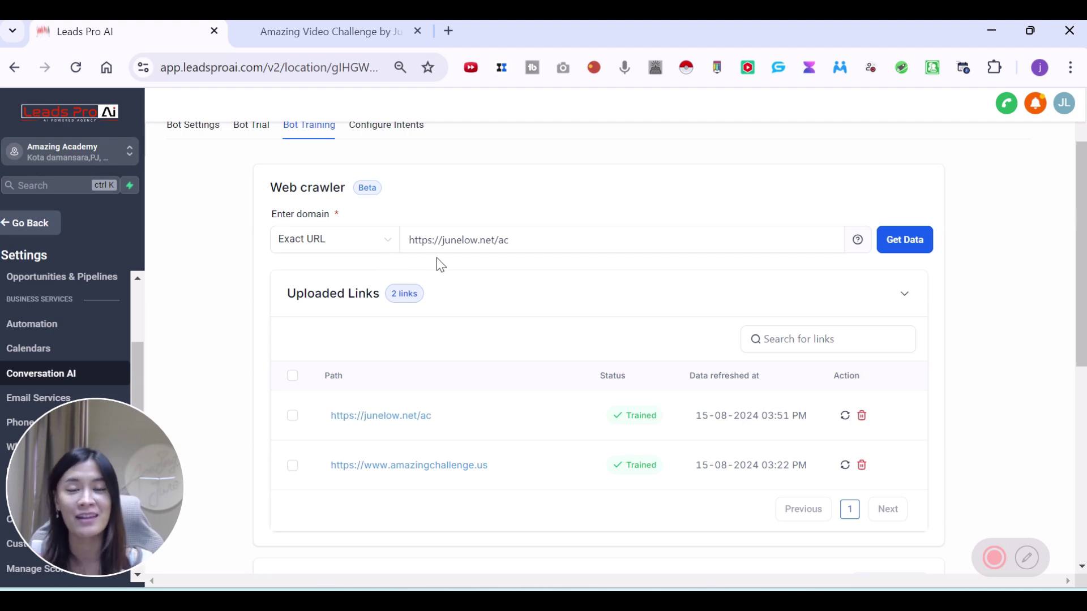
{"action": "scroll", "coordinate": [449, 255], "scroll_direction": "up", "scroll_amount": 2}
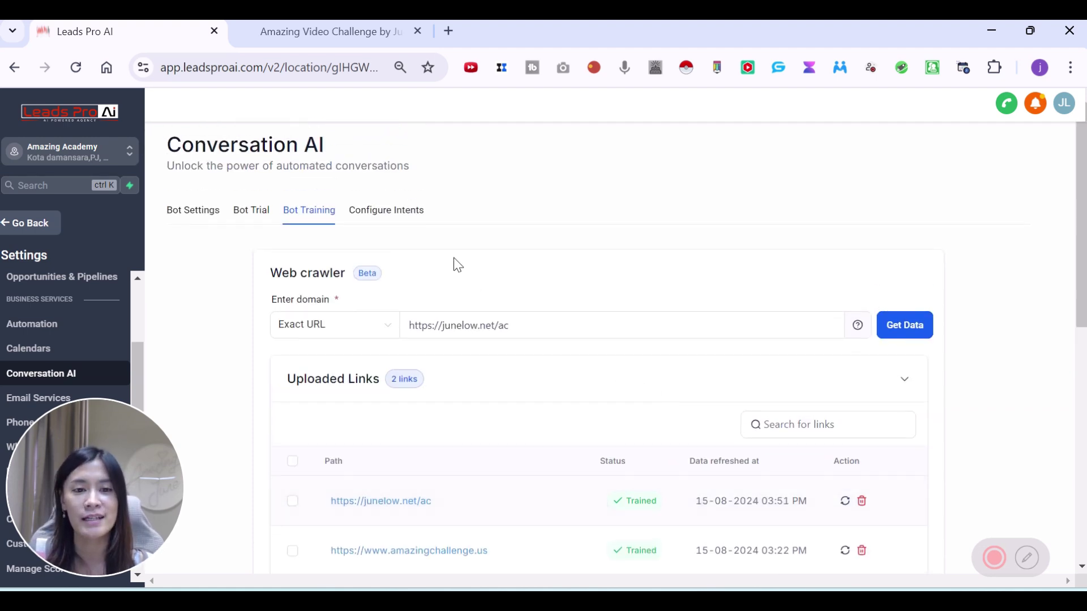
Step: Enable the Appointment Booking intent on the Configure Intents tab
{"action": "left_click", "coordinate": [387, 218]}
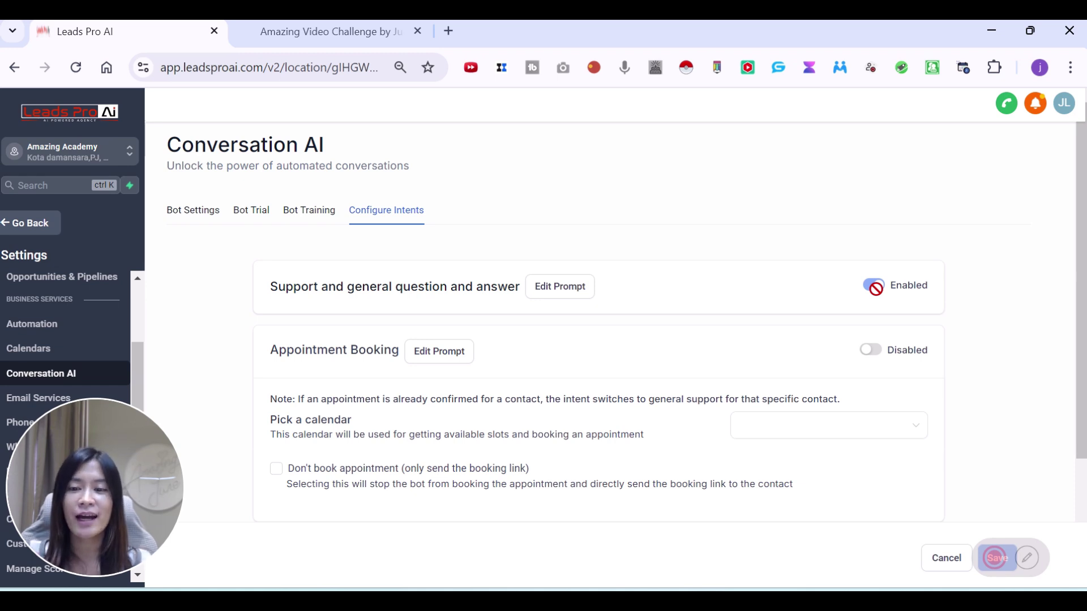
{"action": "left_click", "coordinate": [871, 349]}
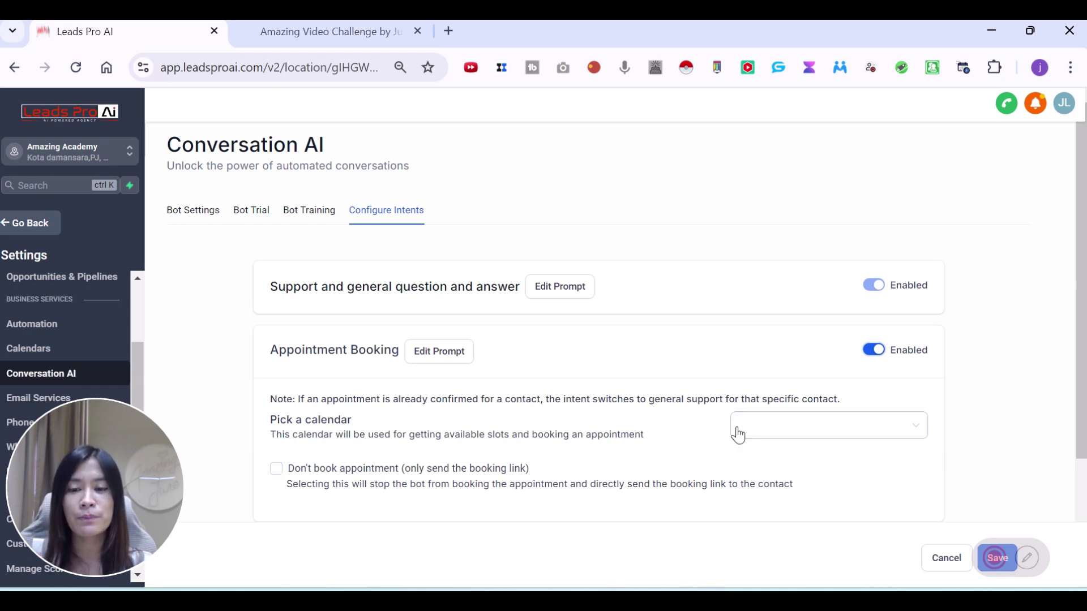
{"action": "left_click", "coordinate": [762, 432]}
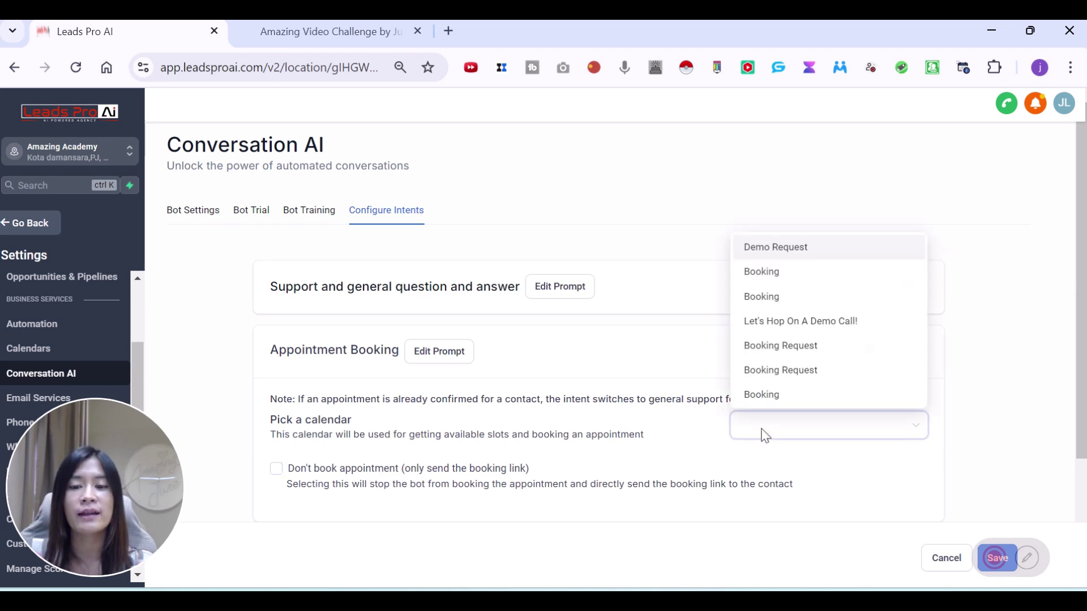
{"action": "left_click", "coordinate": [685, 430]}
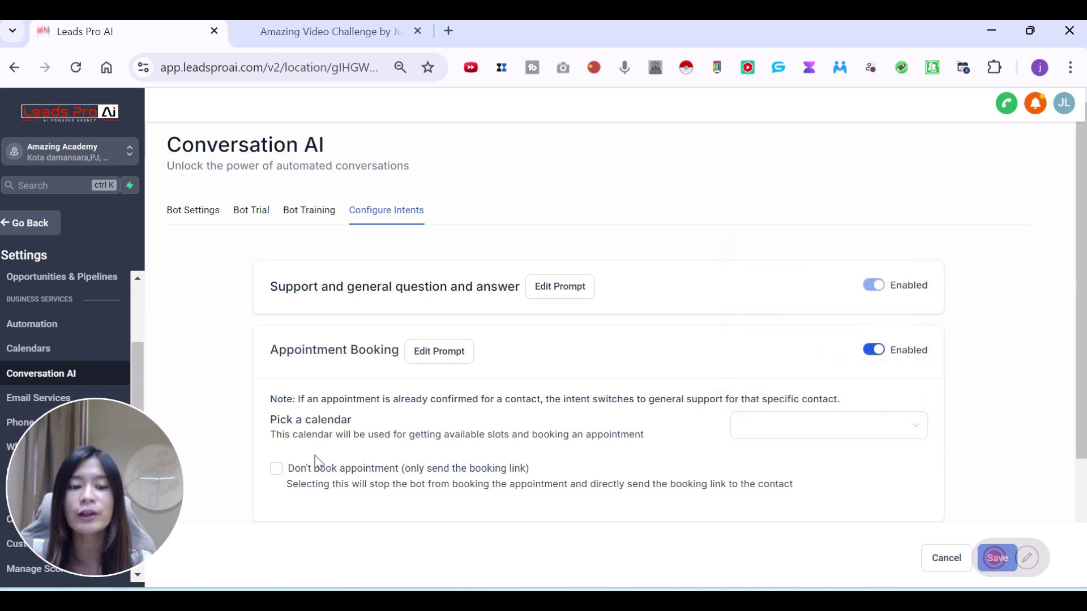
{"action": "left_click", "coordinate": [277, 470]}
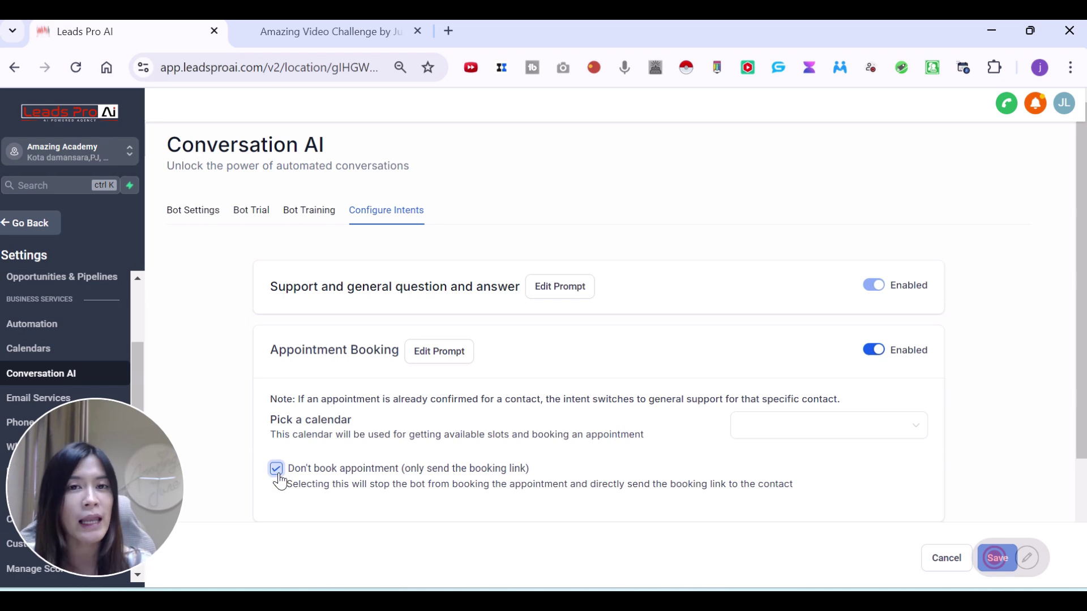
{"action": "left_click", "coordinate": [278, 470]}
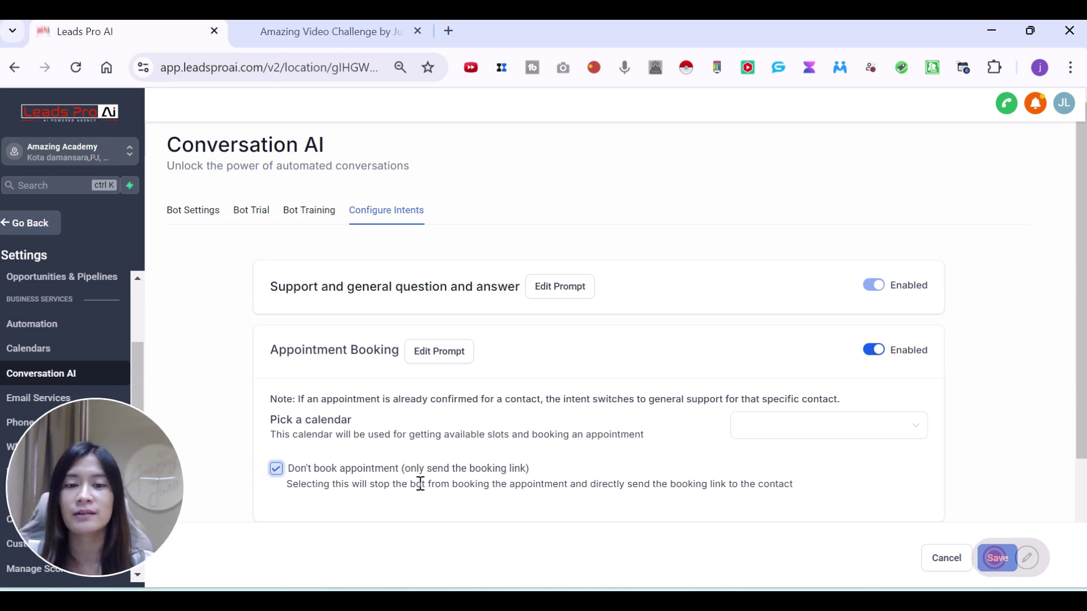
Step: Look through the Bot Training, Bot Trial and Configure Intents tabs, including the booking calendars list
{"action": "left_click", "coordinate": [304, 216]}
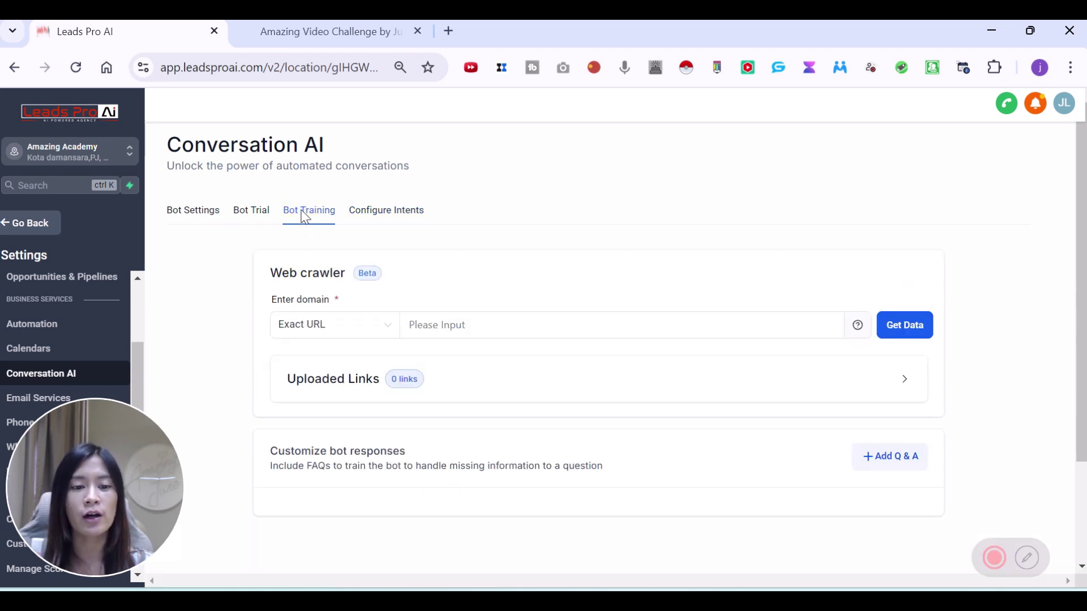
{"action": "left_click", "coordinate": [250, 218]}
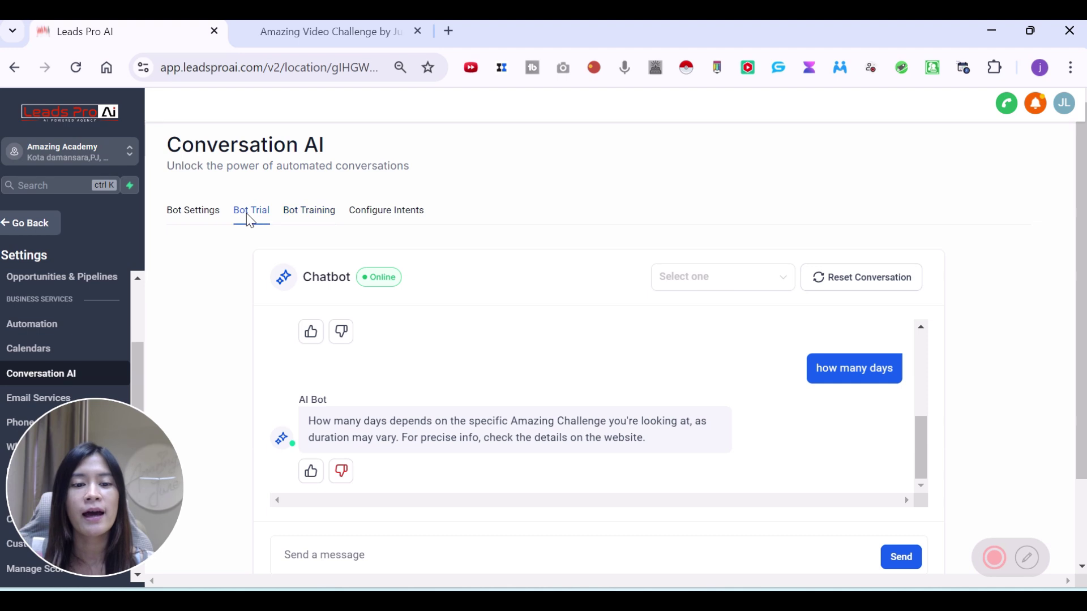
{"action": "left_click", "coordinate": [367, 218]}
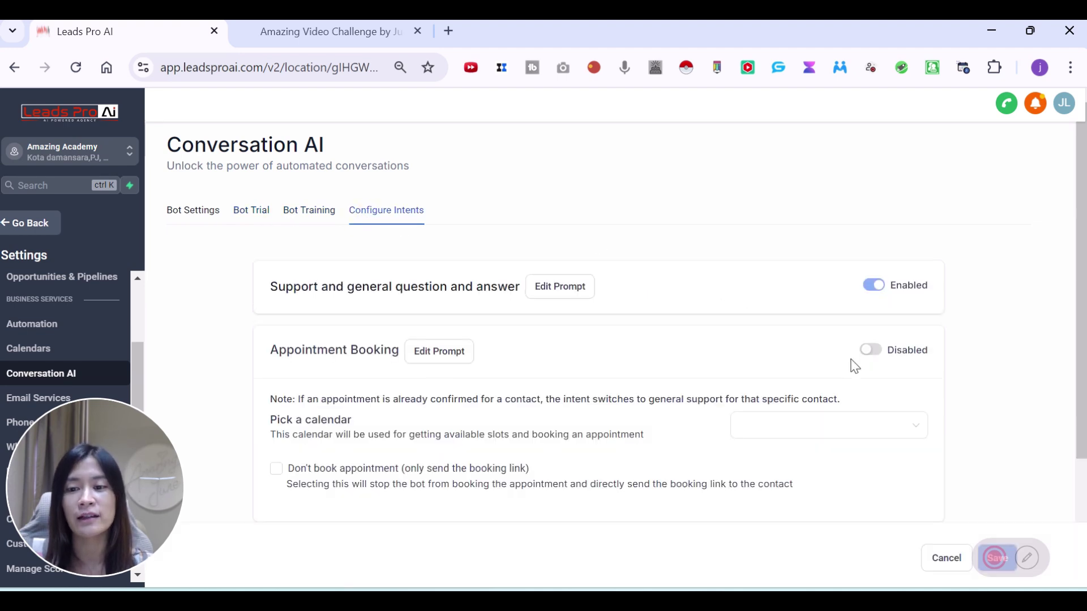
{"action": "scroll", "coordinate": [855, 367], "scroll_direction": "down", "scroll_amount": 2}
{"action": "left_click", "coordinate": [850, 291]}
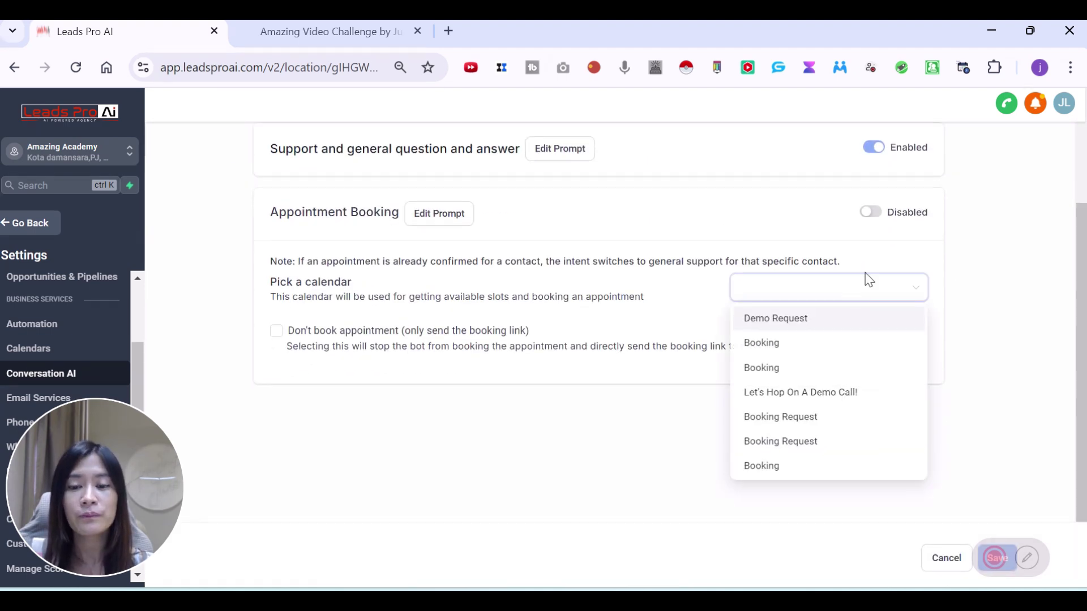
{"action": "scroll", "coordinate": [594, 395], "scroll_direction": "up", "scroll_amount": 2}
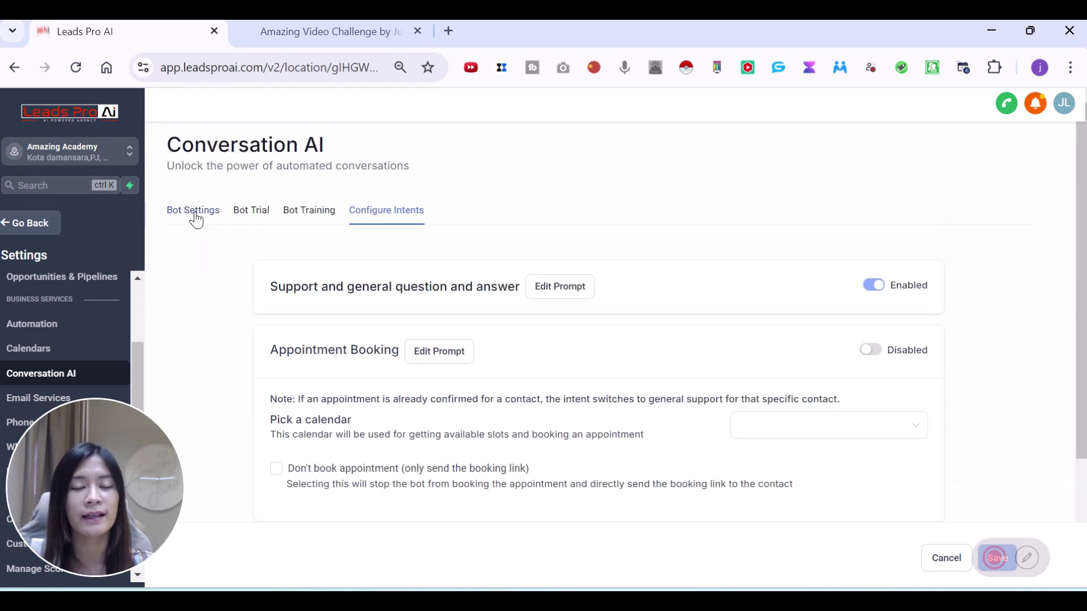
Step: Review Bot Settings, where Auto Pilot mode, the Live Chat channel and a business name are set
{"action": "left_click", "coordinate": [195, 215]}
{"action": "scroll", "coordinate": [664, 335], "scroll_direction": "down", "scroll_amount": 3}
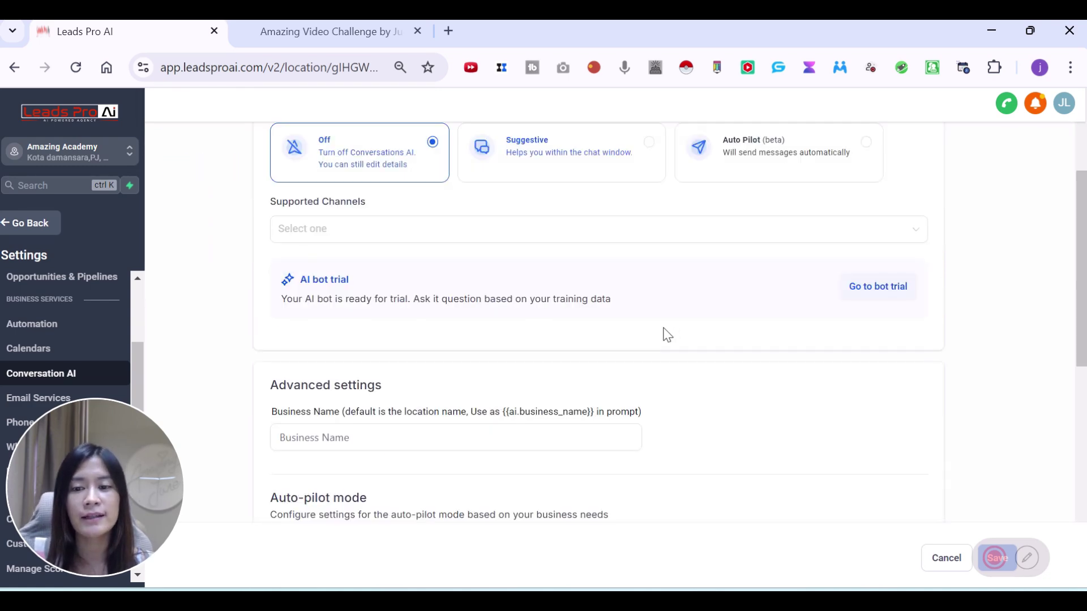
{"action": "scroll", "coordinate": [663, 335], "scroll_direction": "down", "scroll_amount": 7}
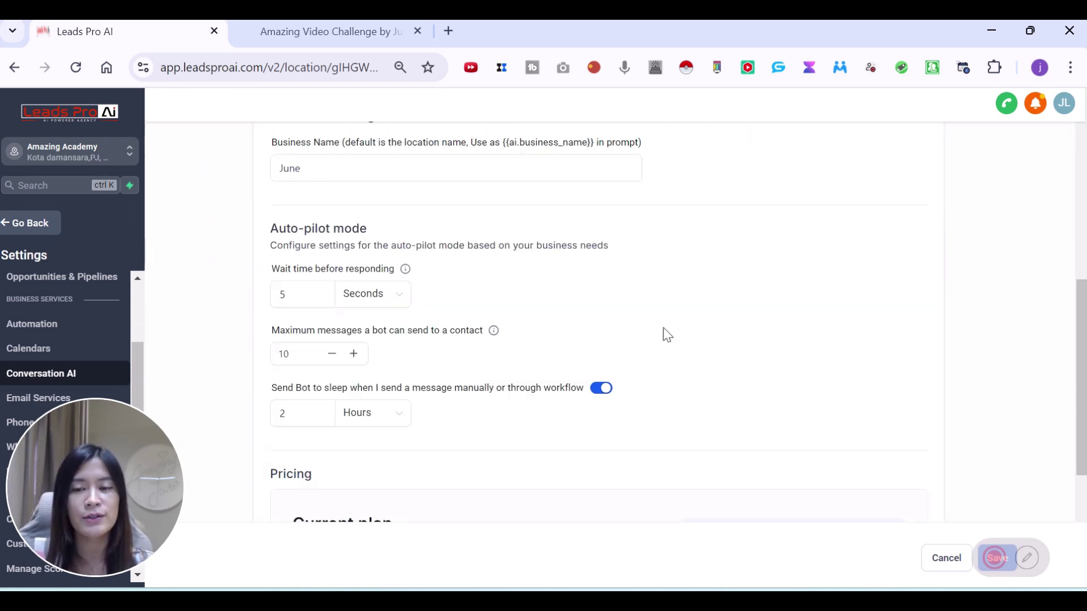
{"action": "scroll", "coordinate": [663, 336], "scroll_direction": "up", "scroll_amount": 4}
{"action": "scroll", "coordinate": [667, 335], "scroll_direction": "up", "scroll_amount": 4}
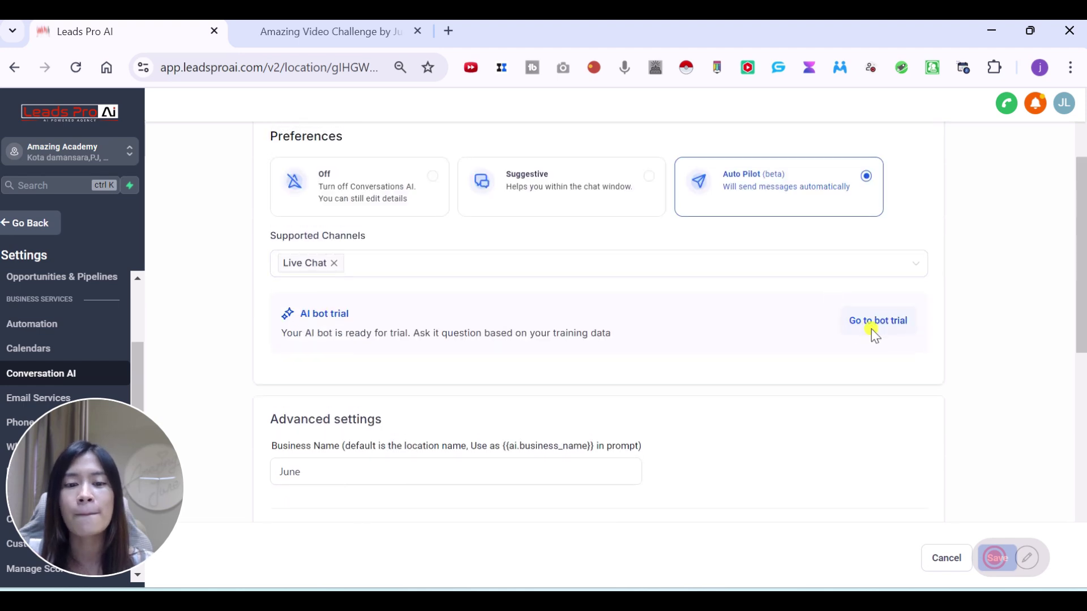
Step: In the bot trial, ask 'how does it work?' and select the bot's Amazing Challenge reply
{"action": "left_click", "coordinate": [875, 333]}
{"action": "scroll", "coordinate": [436, 300], "scroll_direction": "up", "scroll_amount": 5}
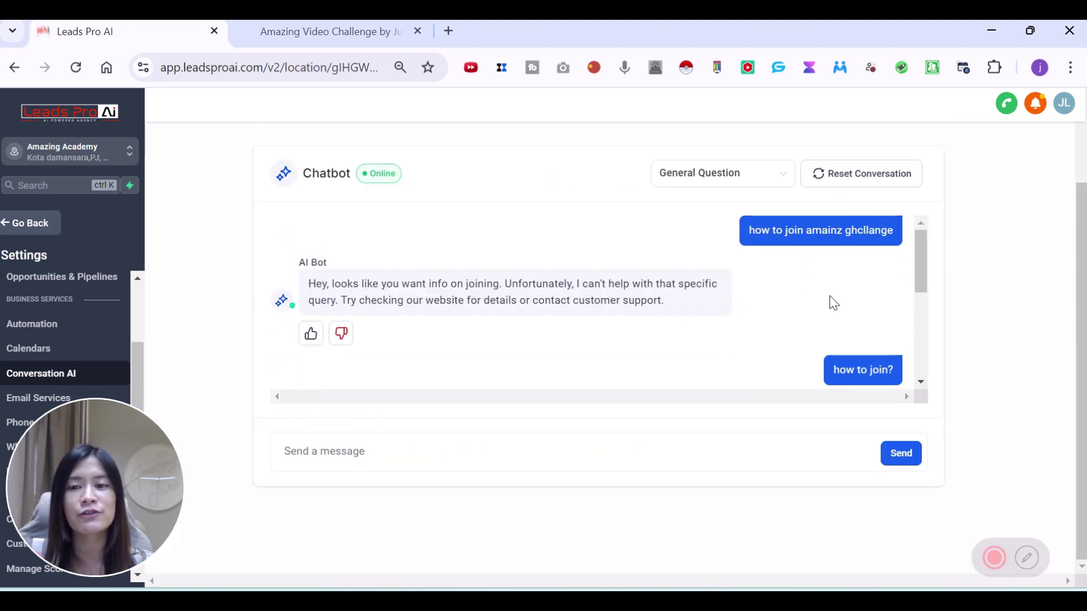
{"action": "scroll", "coordinate": [816, 240], "scroll_direction": "up", "scroll_amount": 2}
{"action": "scroll", "coordinate": [394, 465], "scroll_direction": "down", "scroll_amount": 1}
{"action": "scroll", "coordinate": [394, 466], "scroll_direction": "down", "scroll_amount": 5}
{"action": "left_click", "coordinate": [417, 452]}
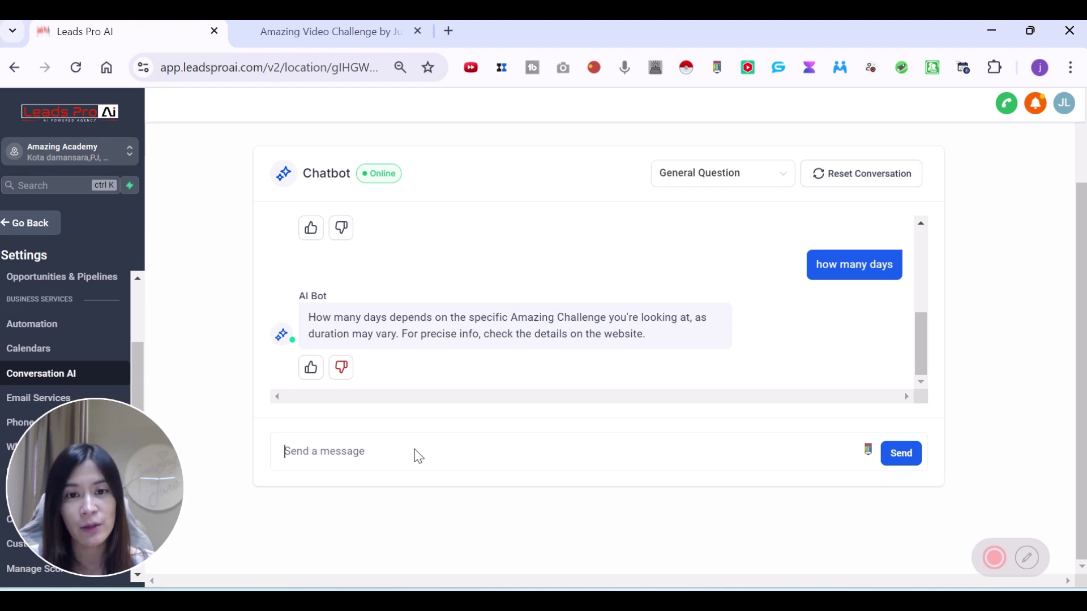
{"action": "type", "text": "how "}
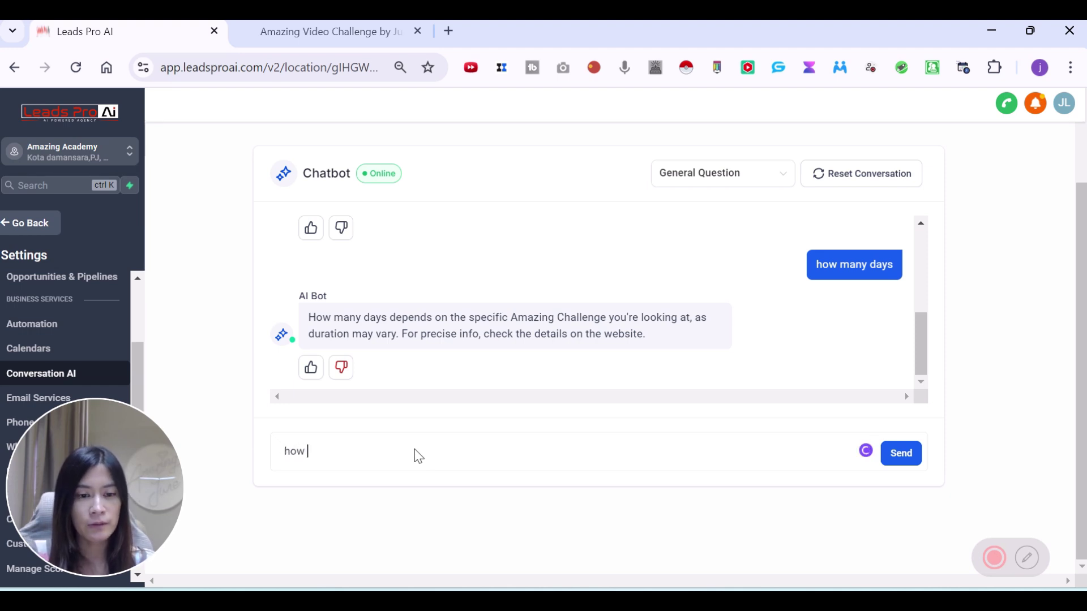
{"action": "type", "text": "does it work?"}
{"action": "key", "text": "Return"}
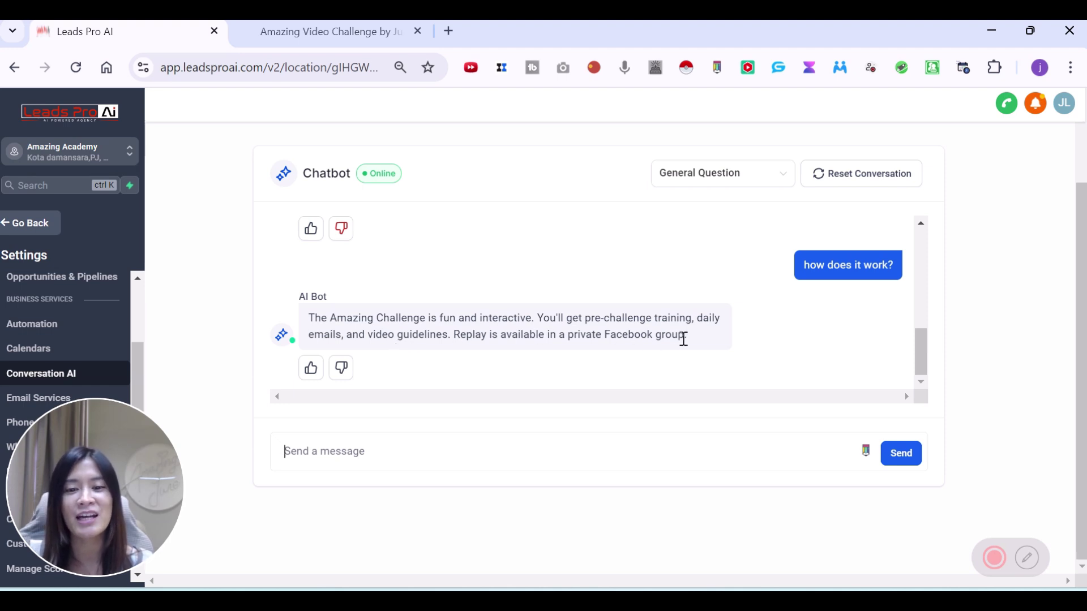
{"action": "left_click_drag", "start_coordinate": [690, 339], "coordinate": [308, 322]}
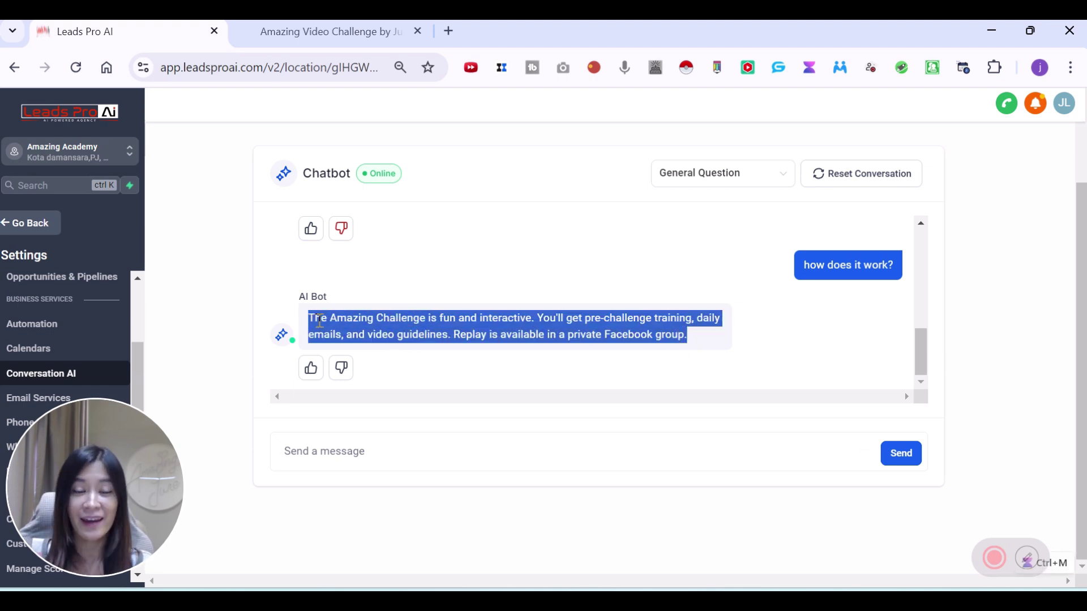
Step: Extend the answer with daily coaching by June and creating videos with classmates, then train the bot
{"action": "left_click", "coordinate": [341, 368]}
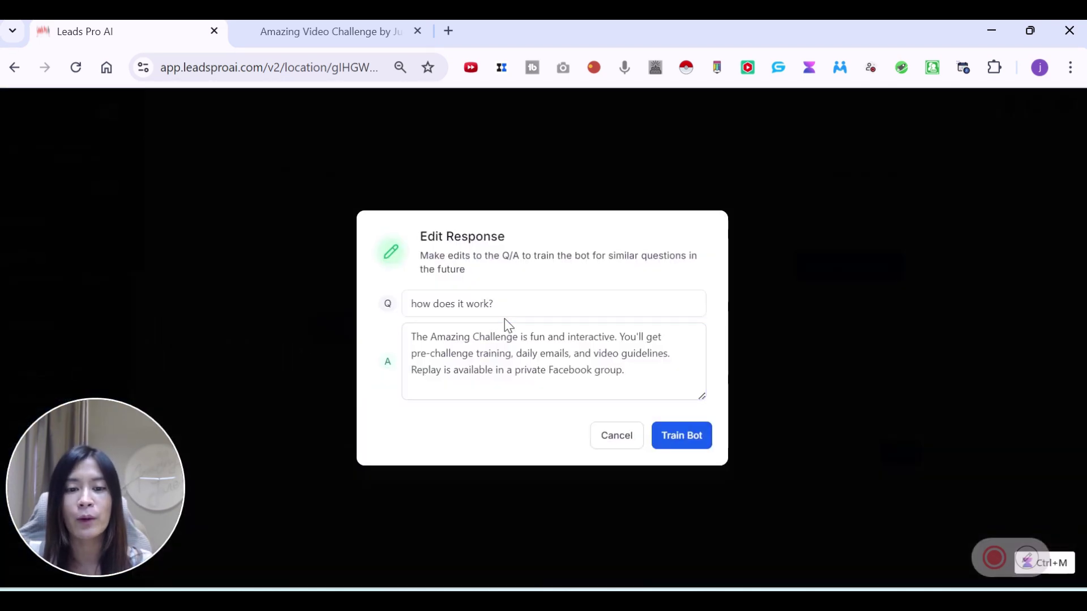
{"action": "left_click", "coordinate": [593, 355]}
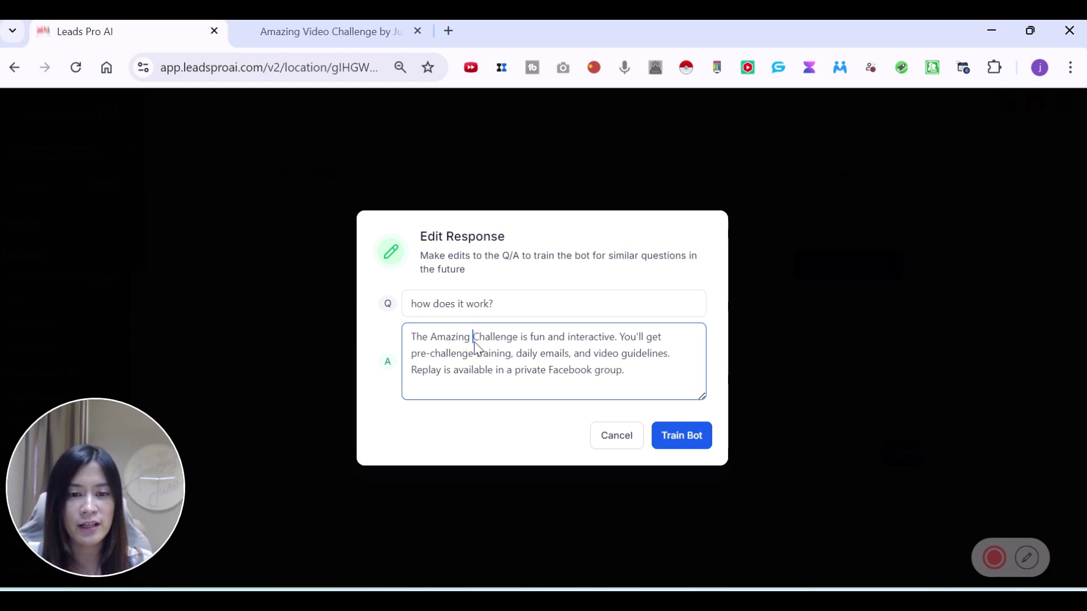
{"action": "type", "text": "Video "}
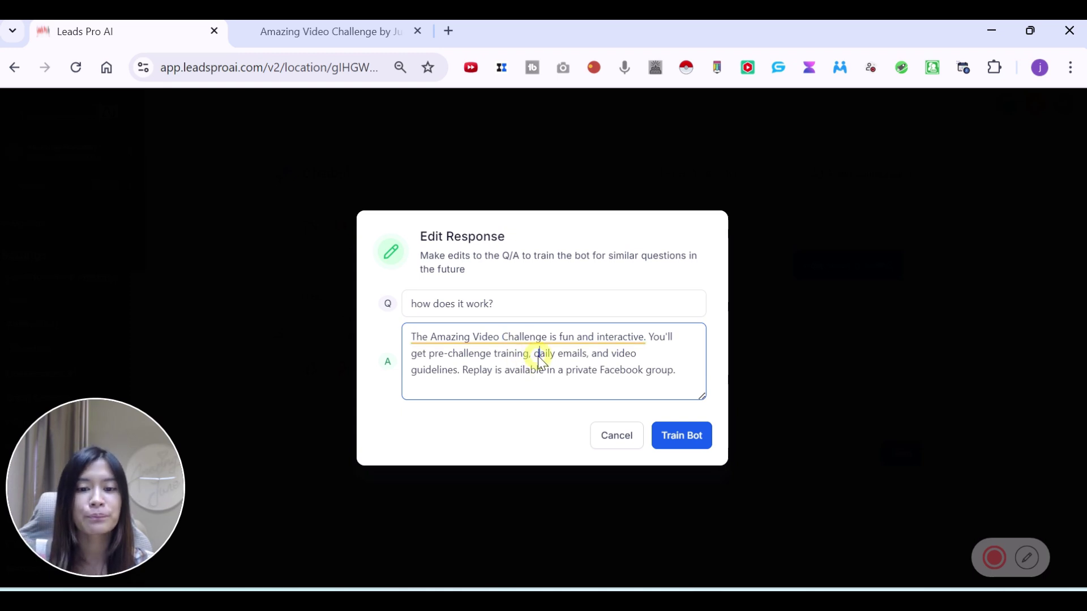
{"action": "type", "text": "you will also"}
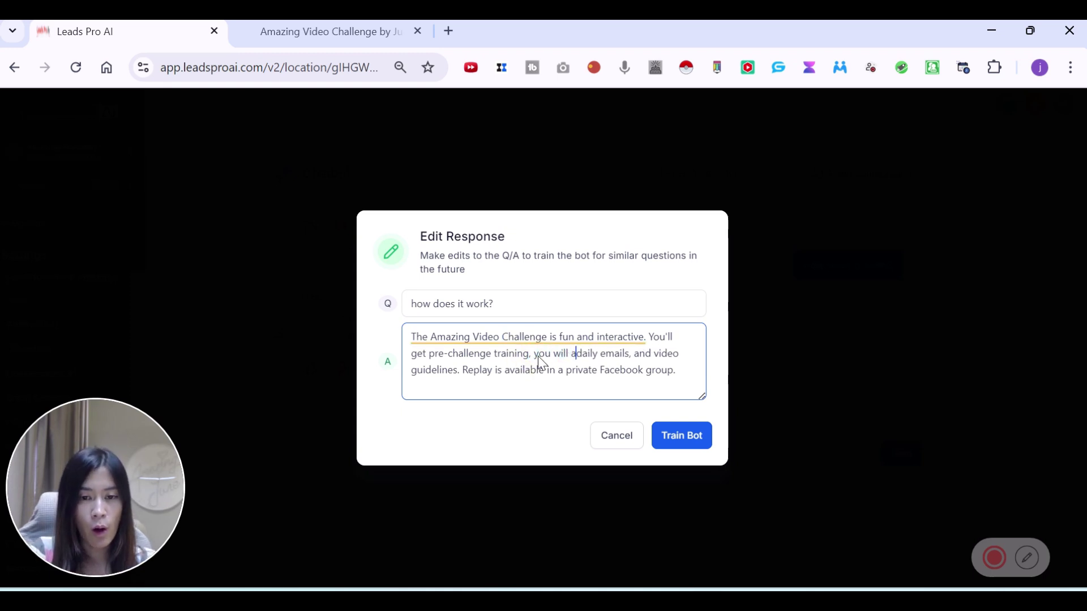
{"action": "type", "text": " get daily co"}
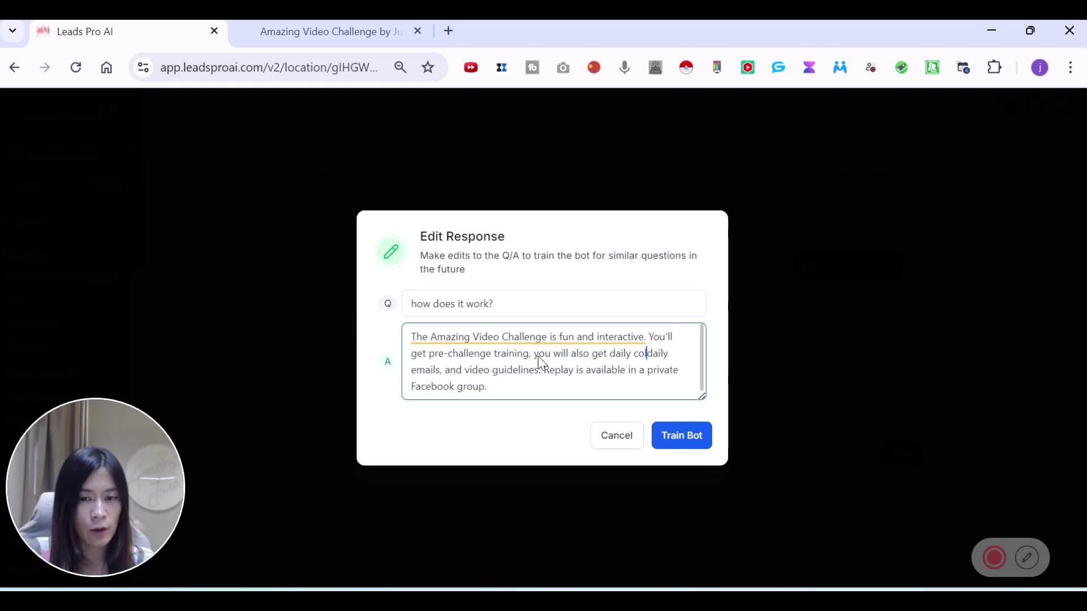
{"action": "type", "text": "aching by June"}
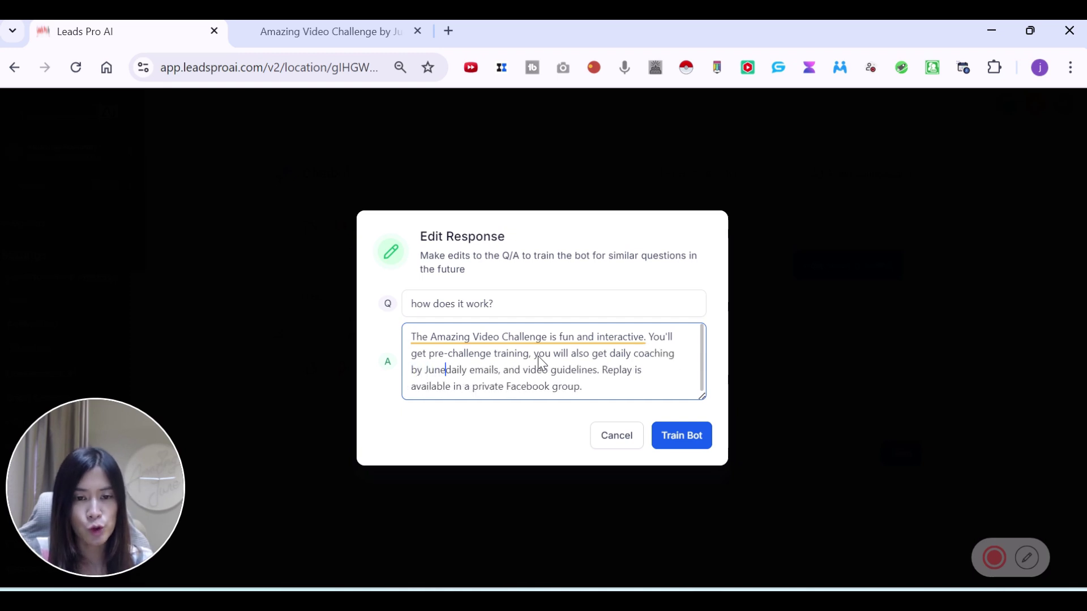
{"action": "type", "text": " to teach you "}
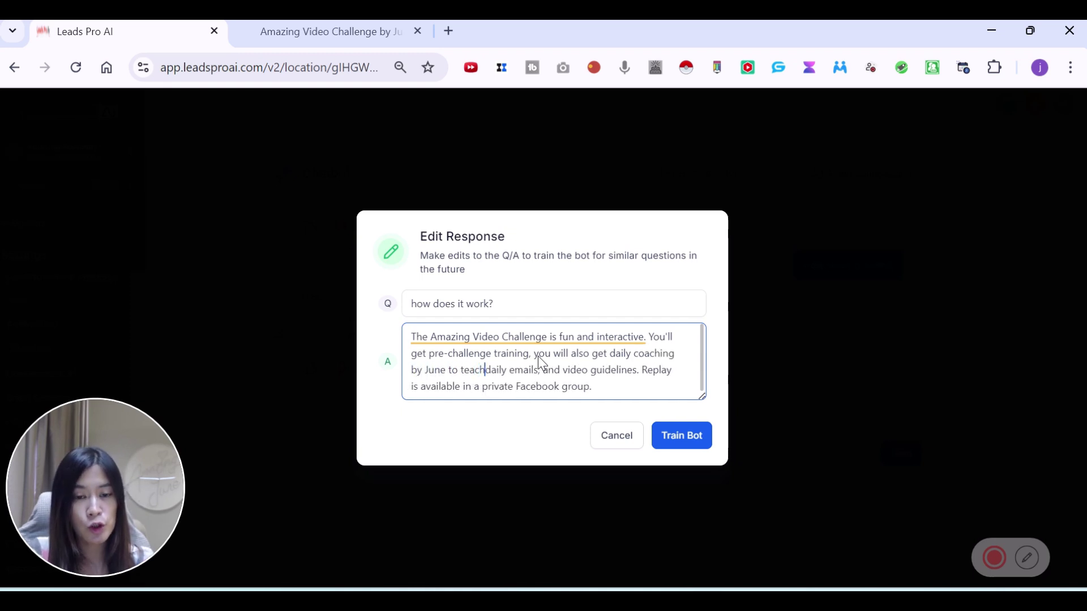
{"action": "type", "text": "how to create a v"}
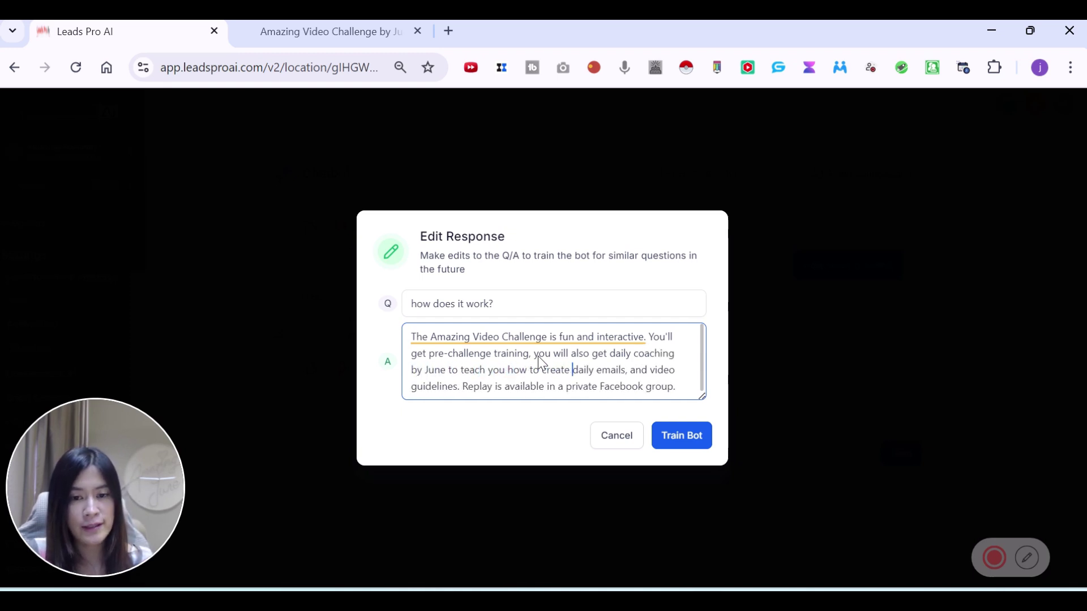
{"action": "type", "text": "ideo very easi"}
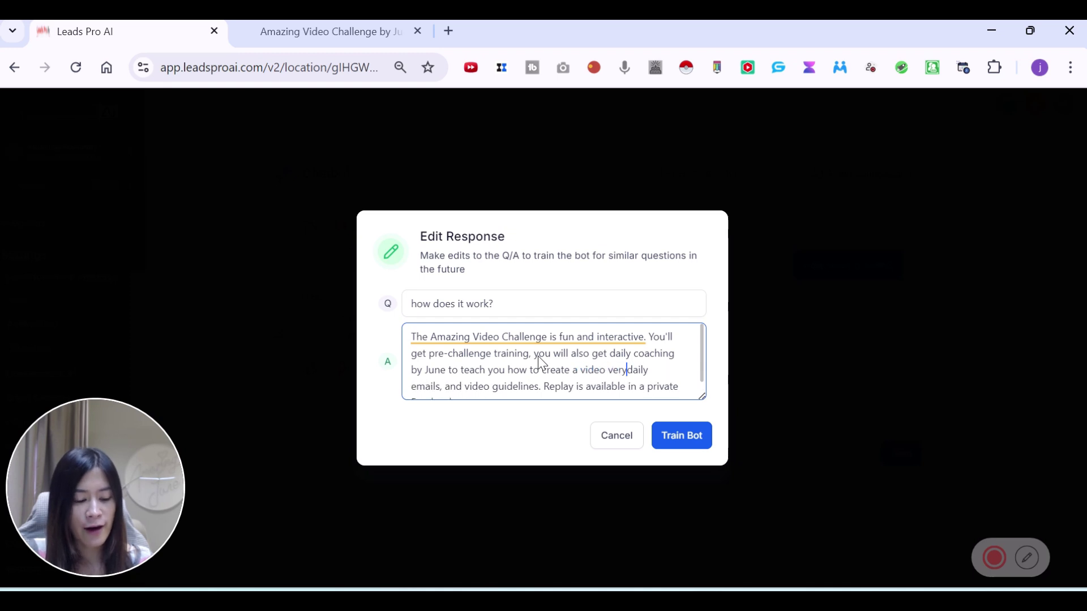
{"action": "type", "text": "ly every "}
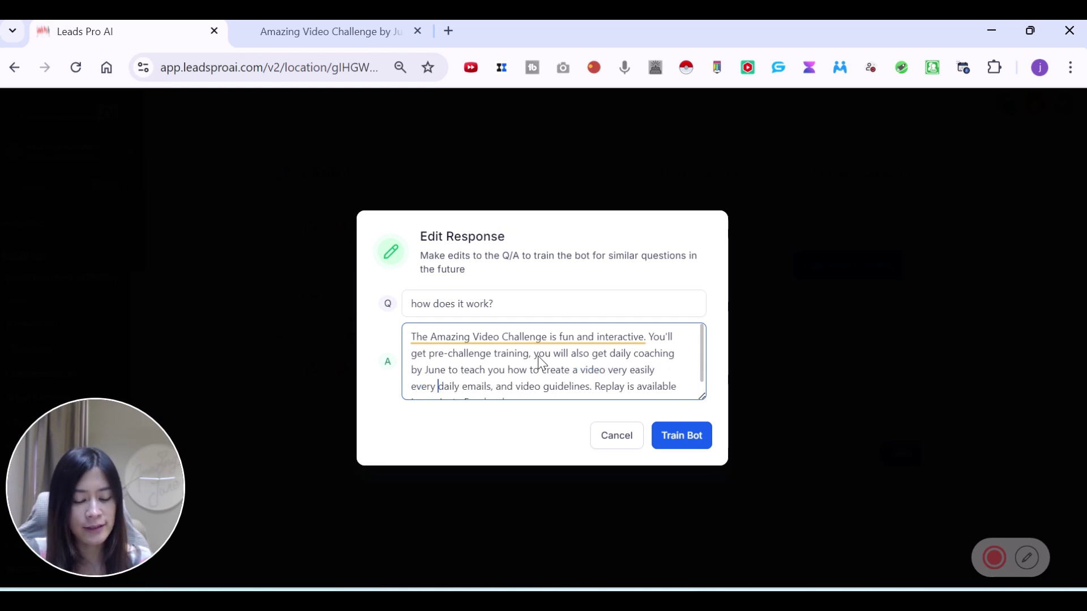
{"action": "type", "text": "s"}
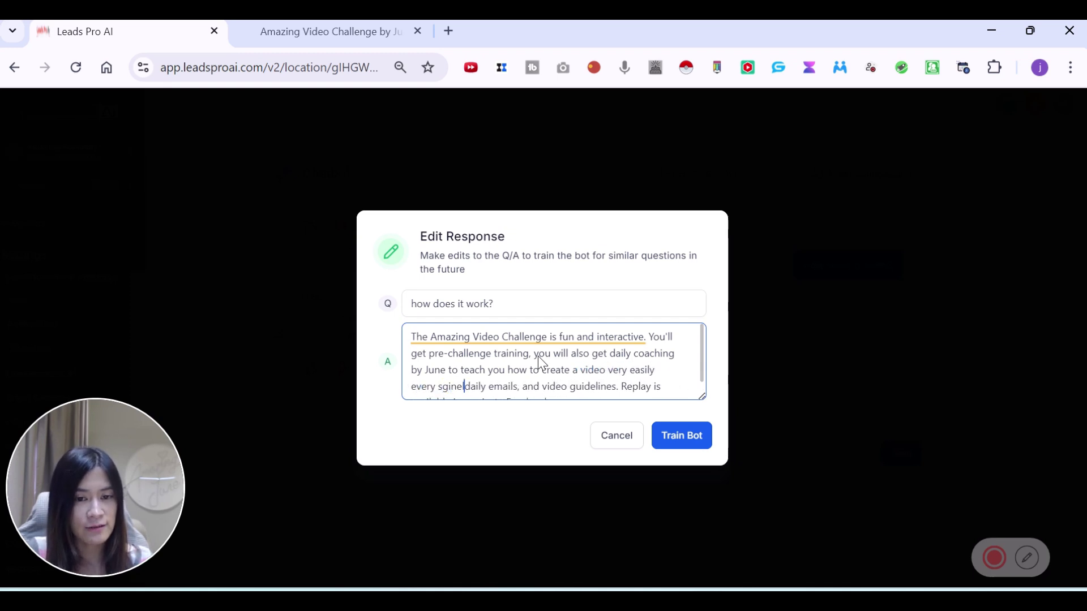
{"action": "type", "text": "ing"}
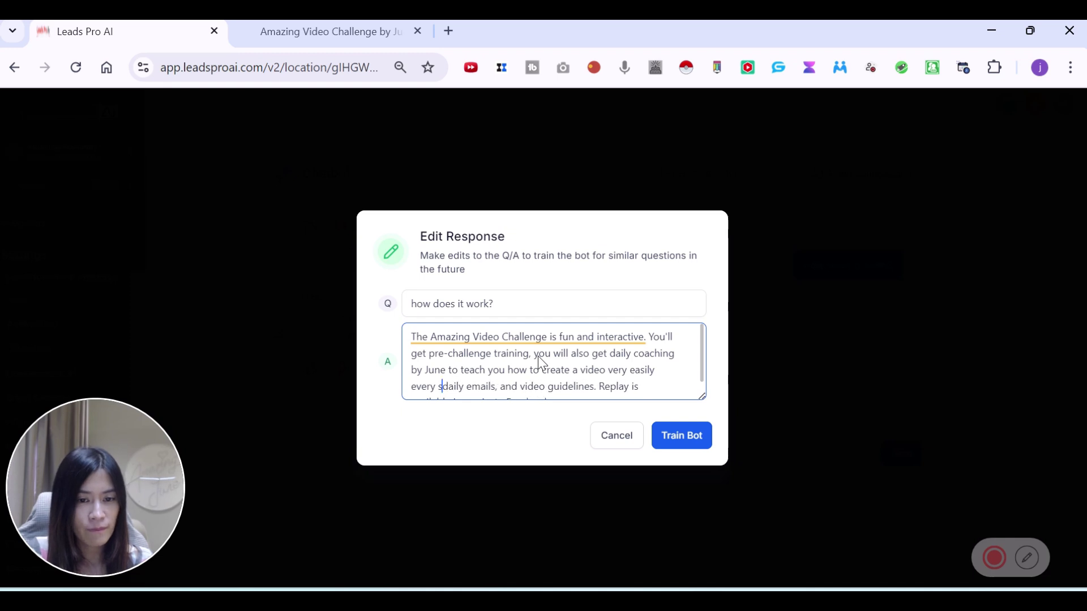
{"action": "type", "text": "le day"}
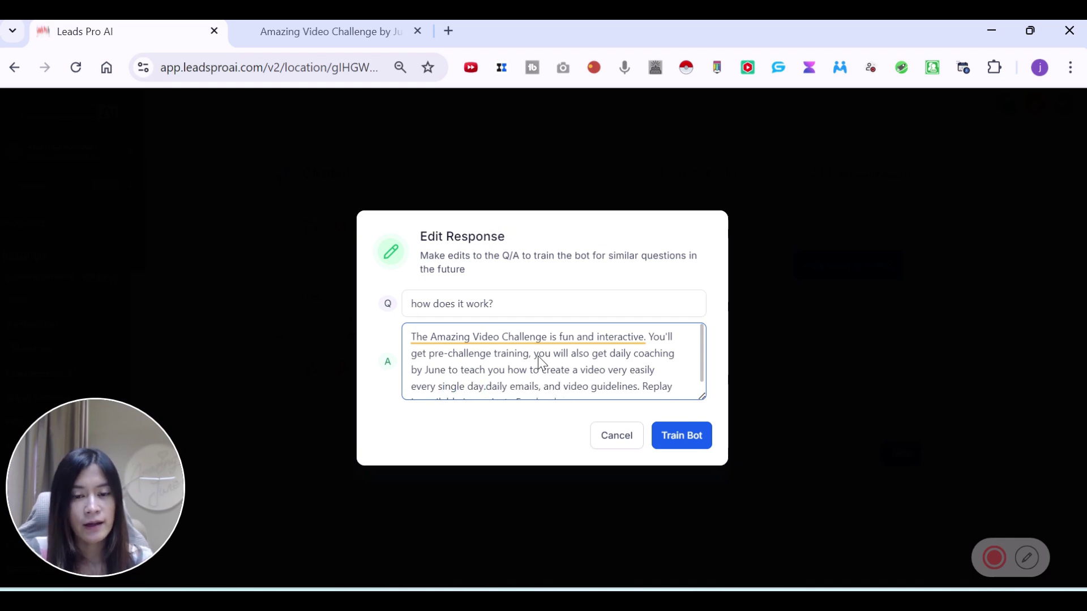
{"action": "type", "text": "."}
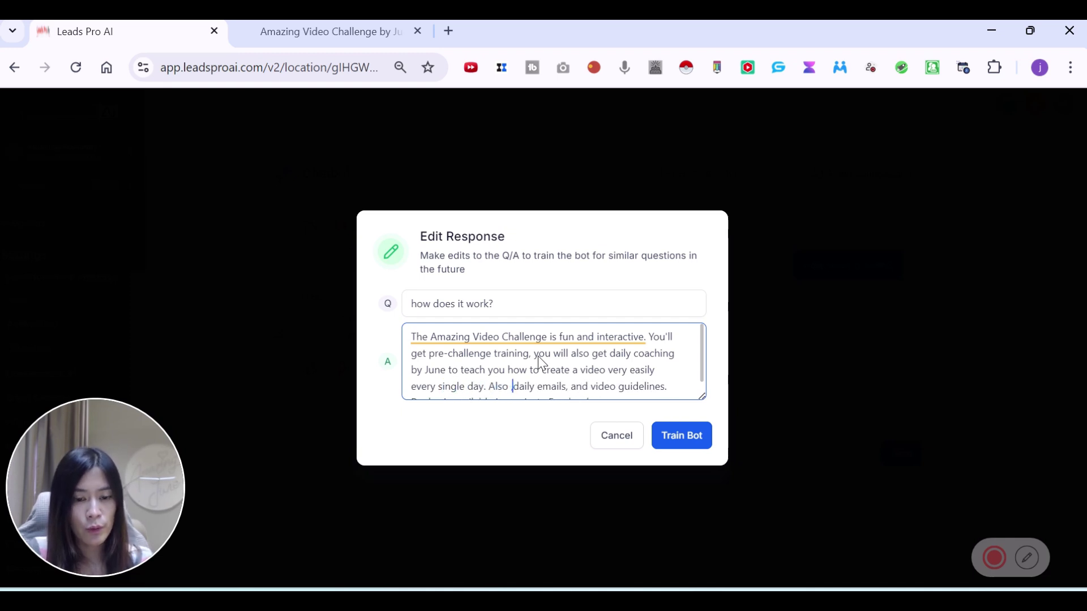
{"action": "type", "text": " Also , it come"}
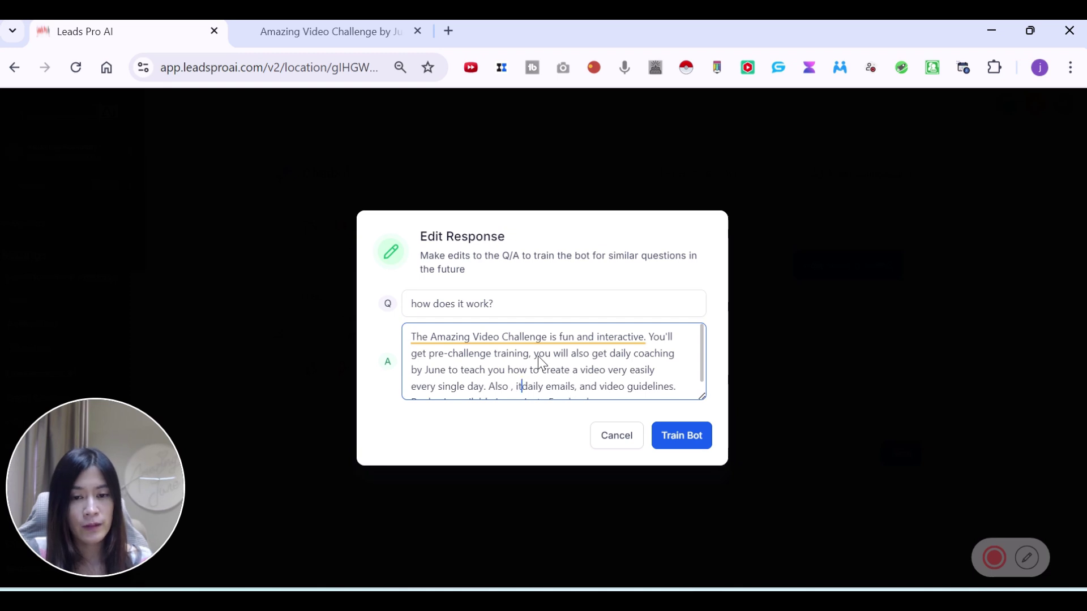
{"action": "type", "text": "s with"}
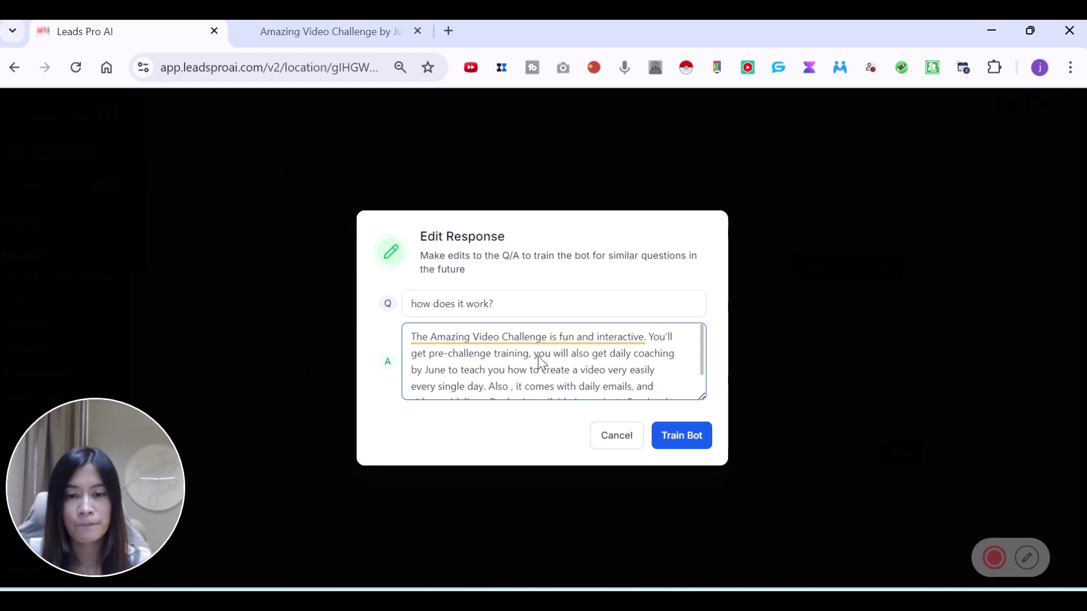
{"action": "scroll", "coordinate": [588, 384], "scroll_direction": "down", "scroll_amount": 1}
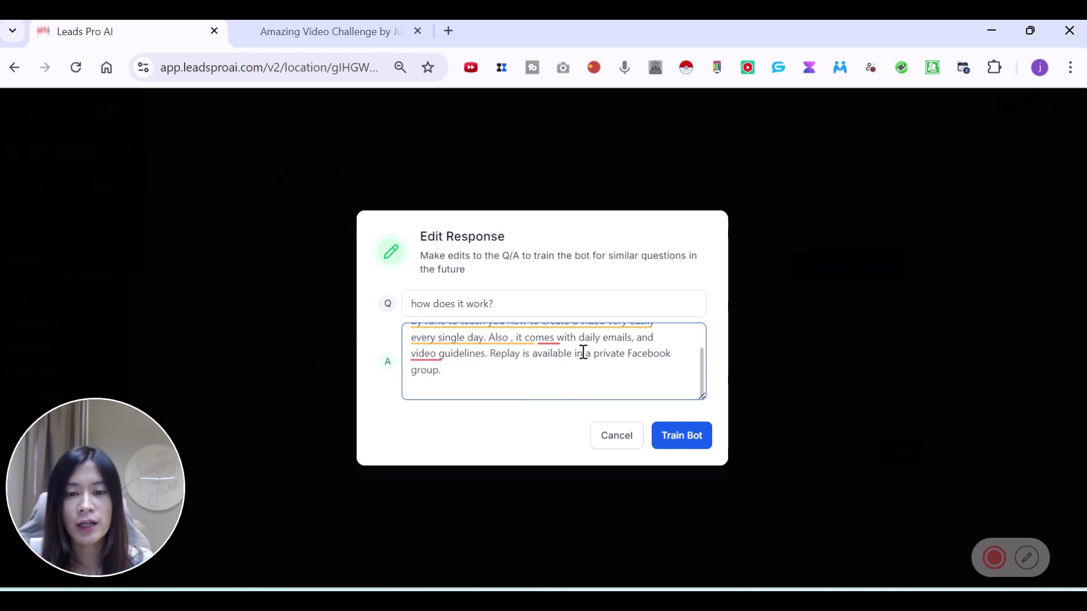
{"action": "left_click", "coordinate": [505, 373]}
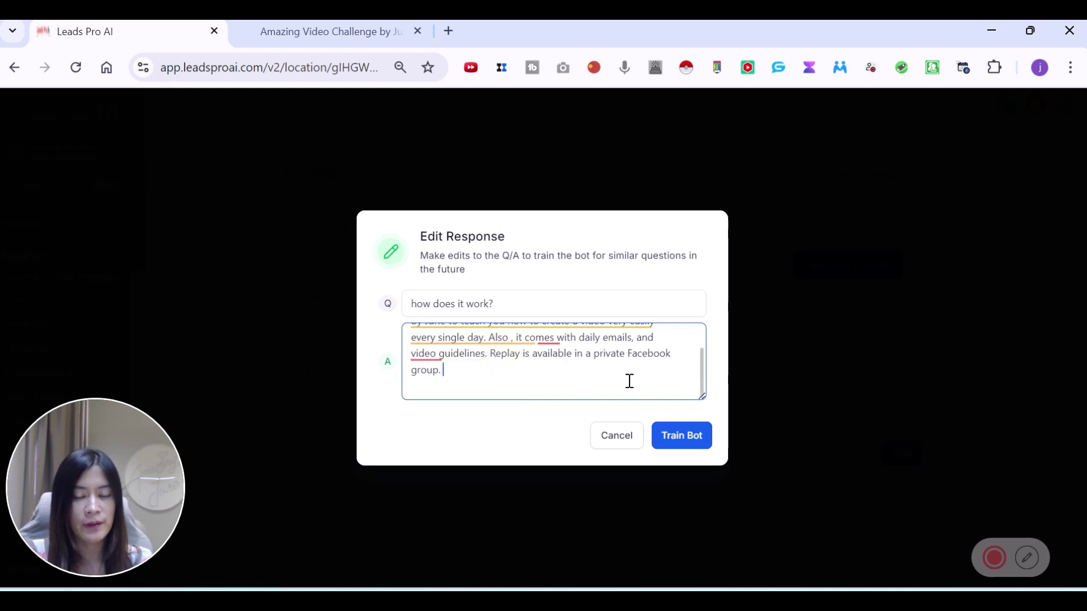
{"action": "type", "text": "The experience"}
{"action": "type", "text": " is fun because you are "}
{"action": "type", "text": "going to "}
{"action": "type", "text": "create video"}
{"action": "type", "text": "s togete"}
{"action": "type", "text": "er with"}
{"action": "type", "text": " your classmate"}
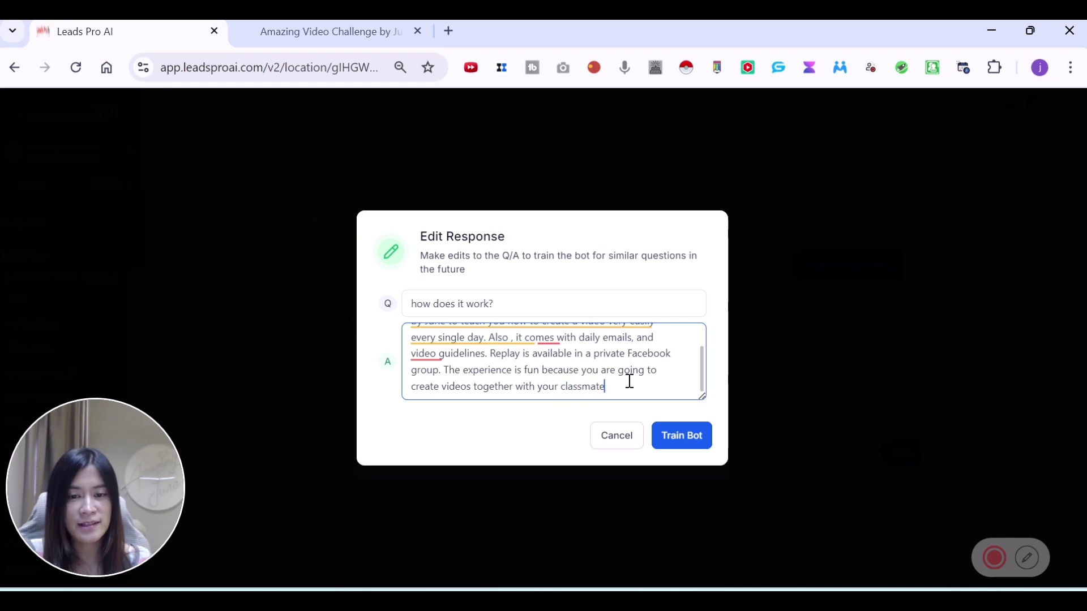
{"action": "type", "text": "s who are just startin"}
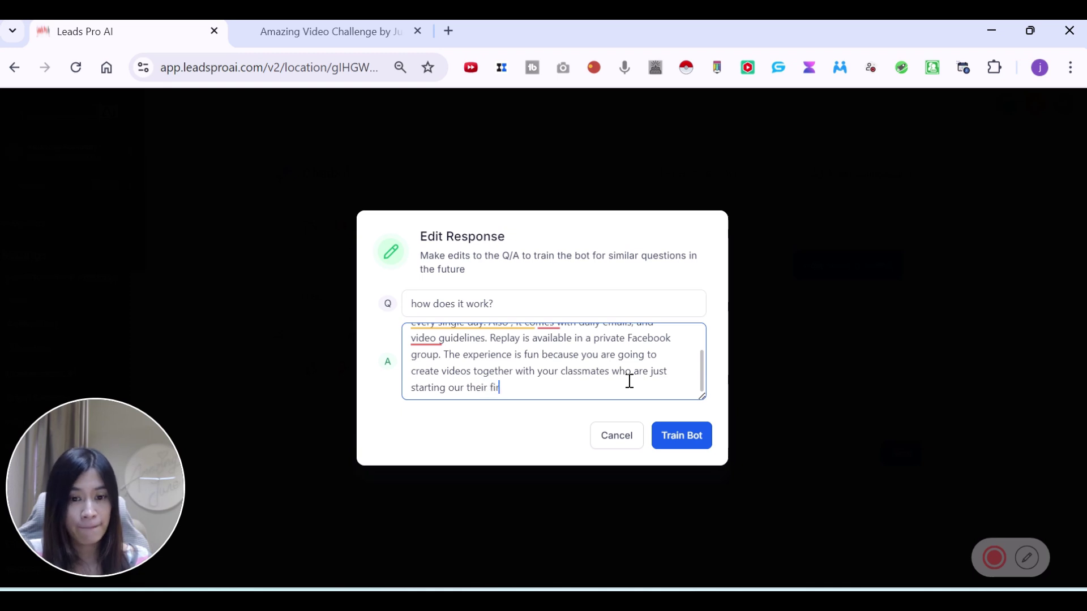
{"action": "type", "text": "g our their first video liek"}
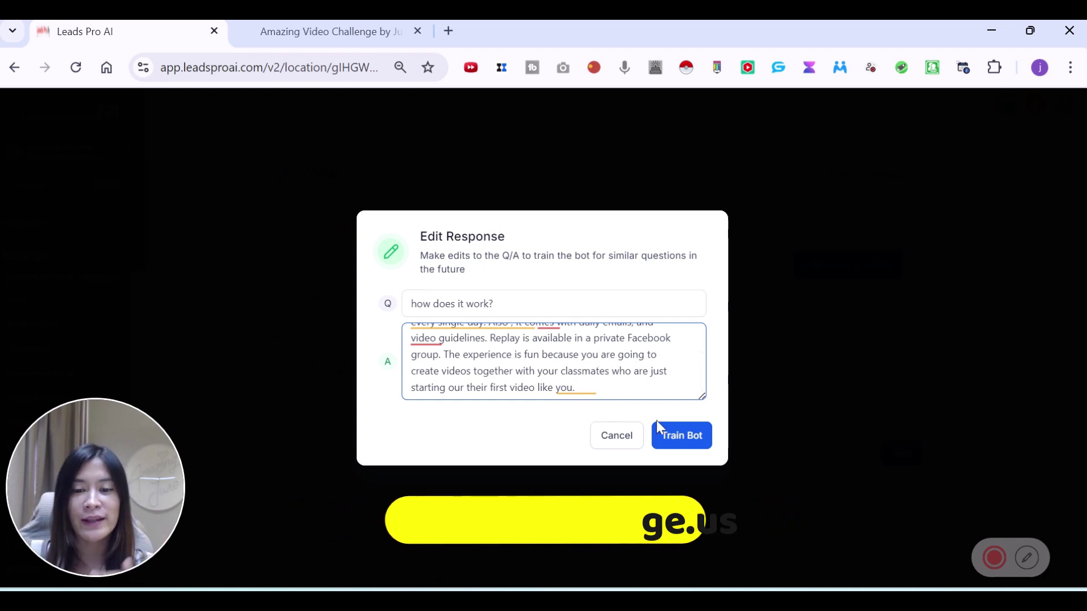
{"action": "left_click", "coordinate": [672, 437]}
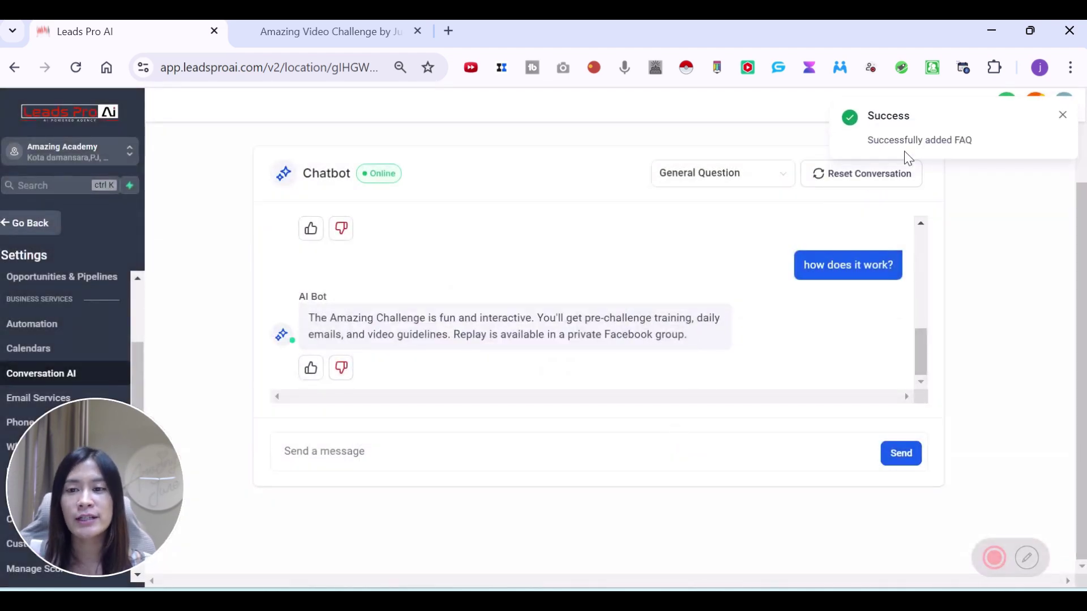
Step: Ask 'how does it work?' again and highlight the new daily-coaching-by-June detail in the reply
{"action": "left_click", "coordinate": [647, 443]}
{"action": "type", "text": "how does it work"}
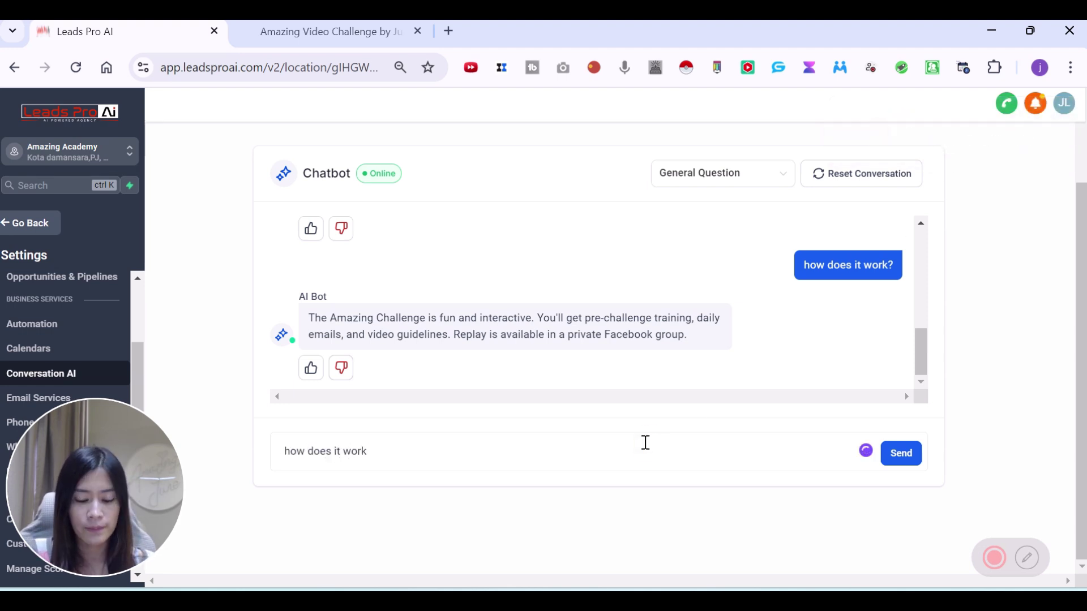
{"action": "type", "text": "?"}
{"action": "key", "text": "Return"}
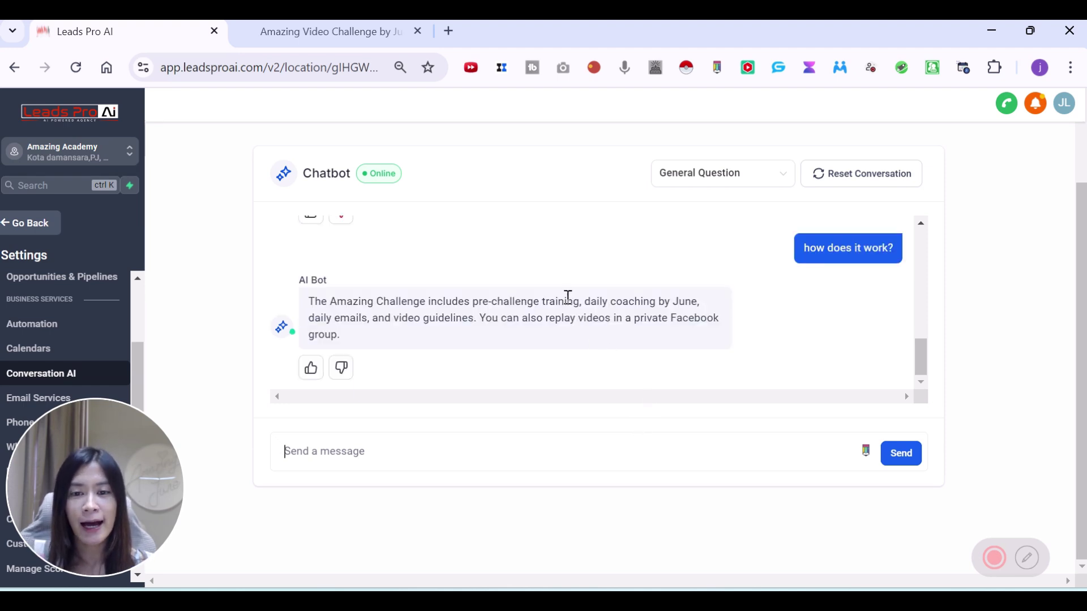
{"action": "left_click_drag", "start_coordinate": [568, 301], "coordinate": [683, 318]}
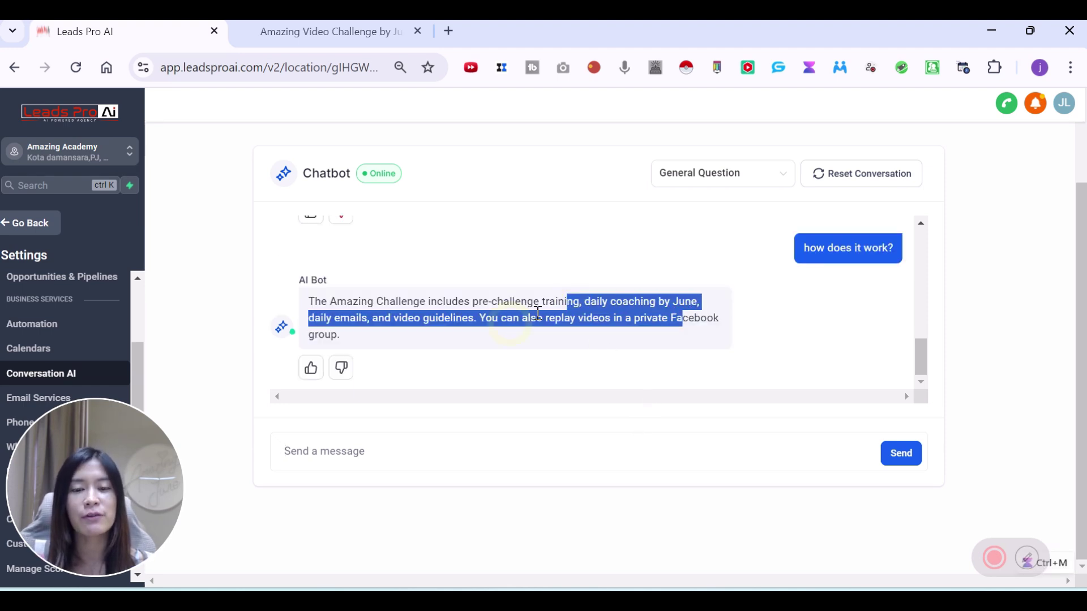
Step: Draft 'awesome' as a follow-up message and look back over the conversation
{"action": "left_click", "coordinate": [345, 451]}
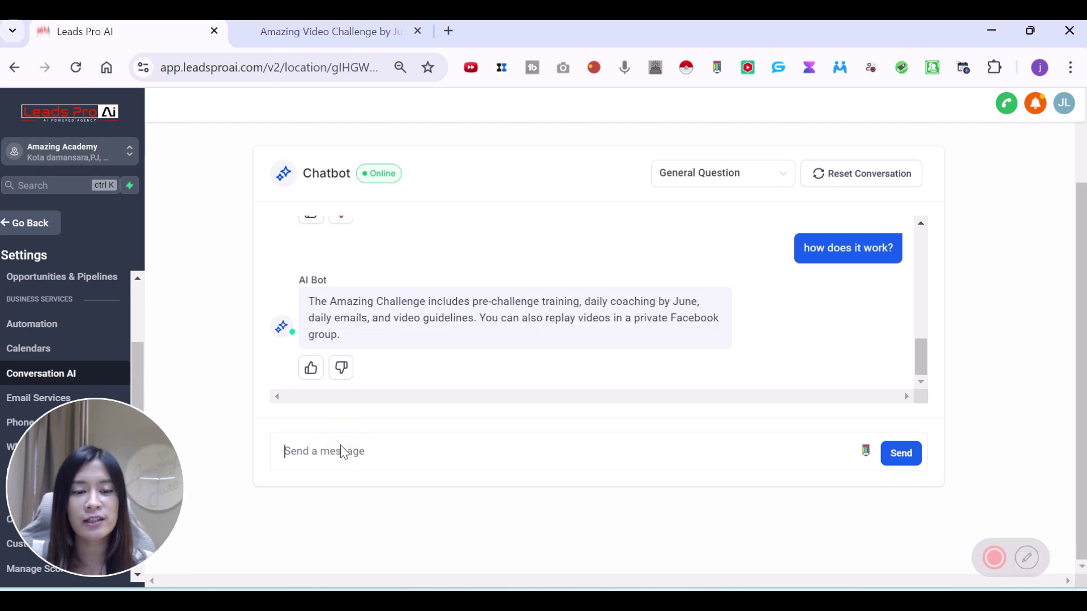
{"action": "type", "text": "awesome"}
{"action": "scroll", "coordinate": [373, 419], "scroll_direction": "up", "scroll_amount": 2}
{"action": "scroll", "coordinate": [737, 447], "scroll_direction": "up", "scroll_amount": 3}
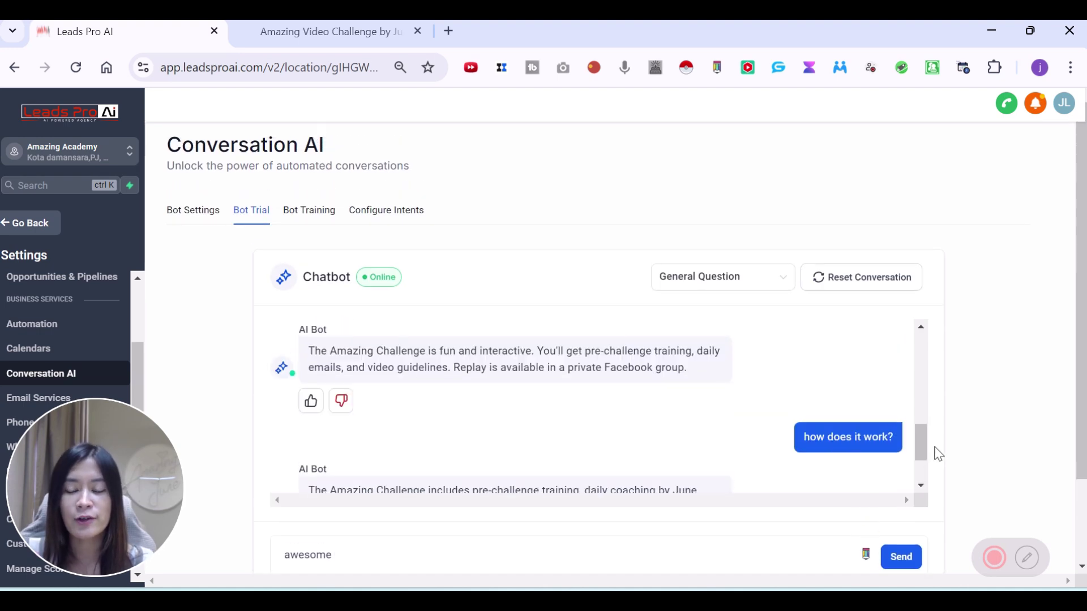
{"action": "scroll", "coordinate": [625, 432], "scroll_direction": "down", "scroll_amount": 2}
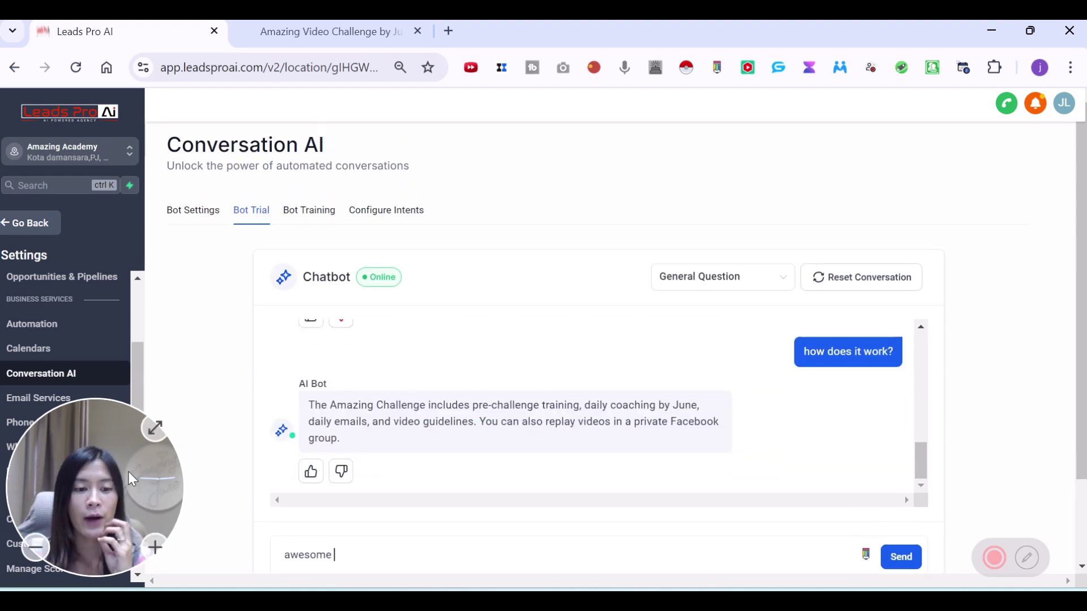
{"action": "left_click_drag", "start_coordinate": [100, 495], "coordinate": [1022, 418]}
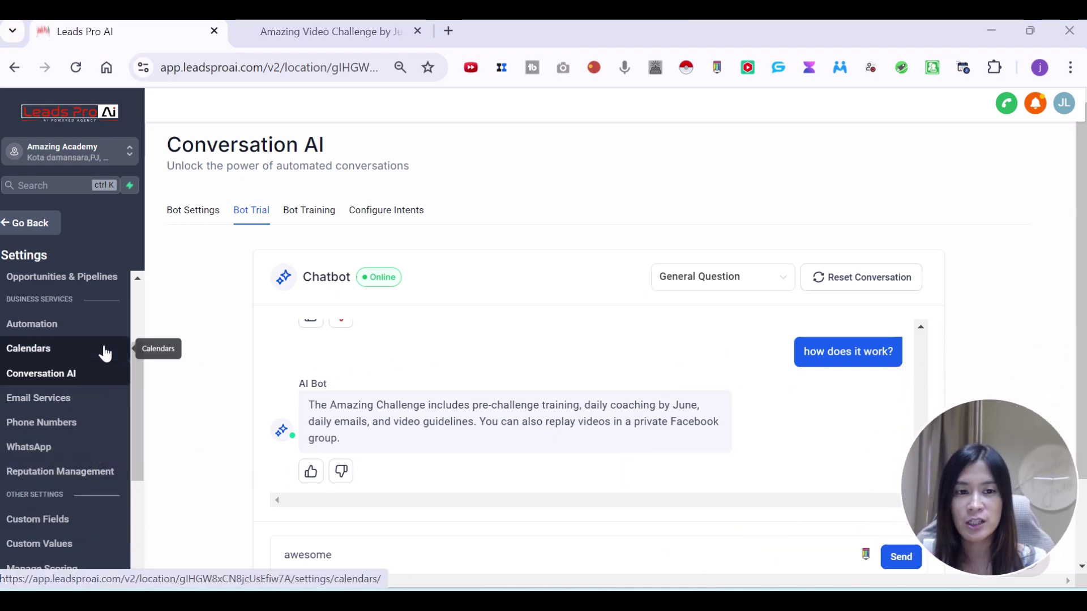
{"action": "scroll", "coordinate": [107, 396], "scroll_direction": "up", "scroll_amount": 3}
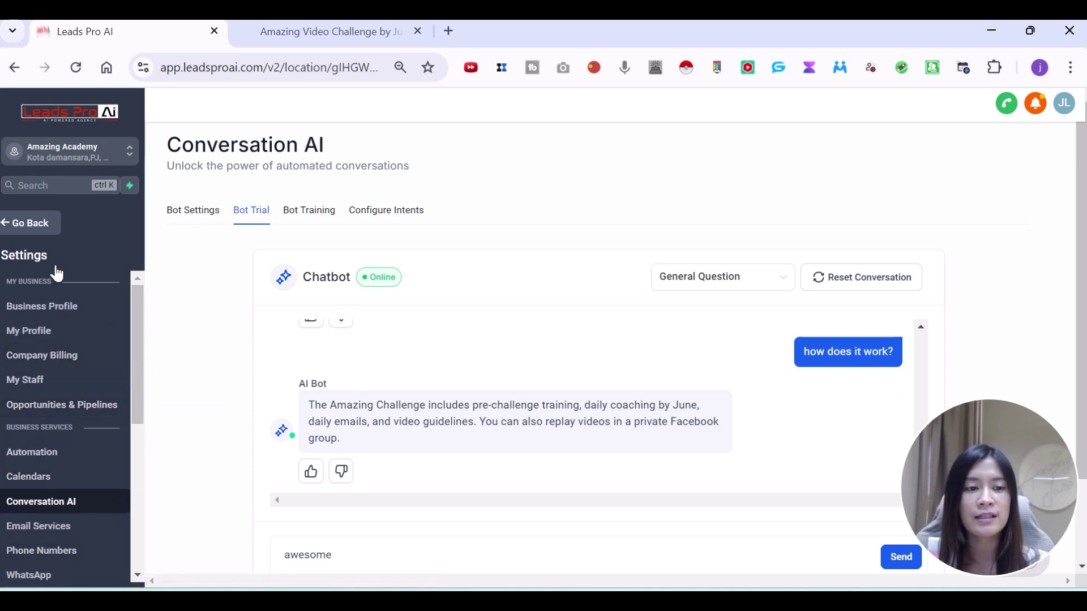
Step: In the Amazing Challenge funnel's settings, set the chat widget to live chat
{"action": "left_click", "coordinate": [31, 225]}
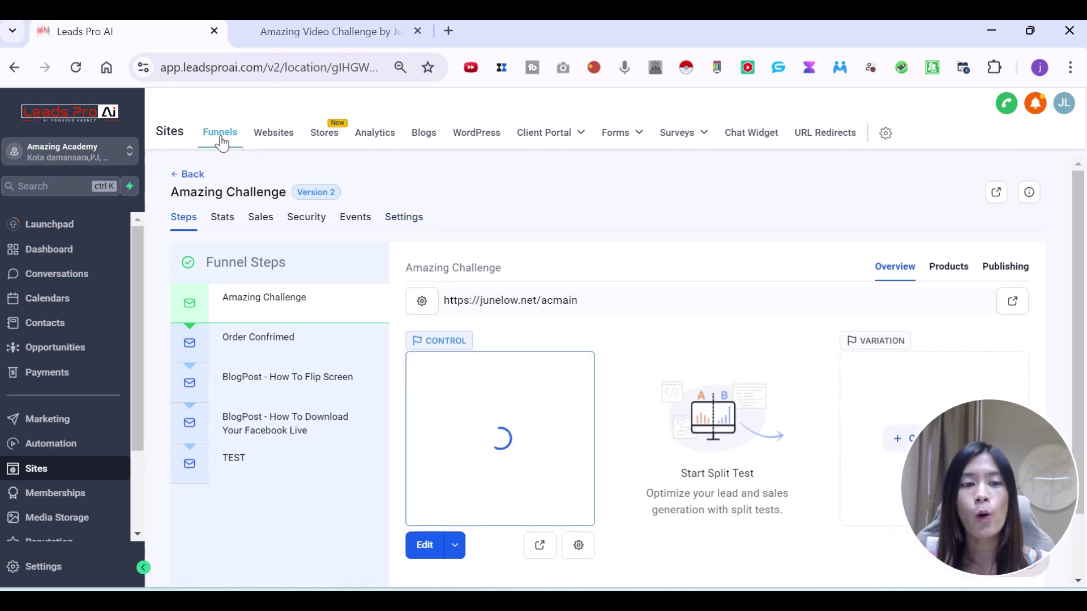
{"action": "left_click", "coordinate": [409, 225]}
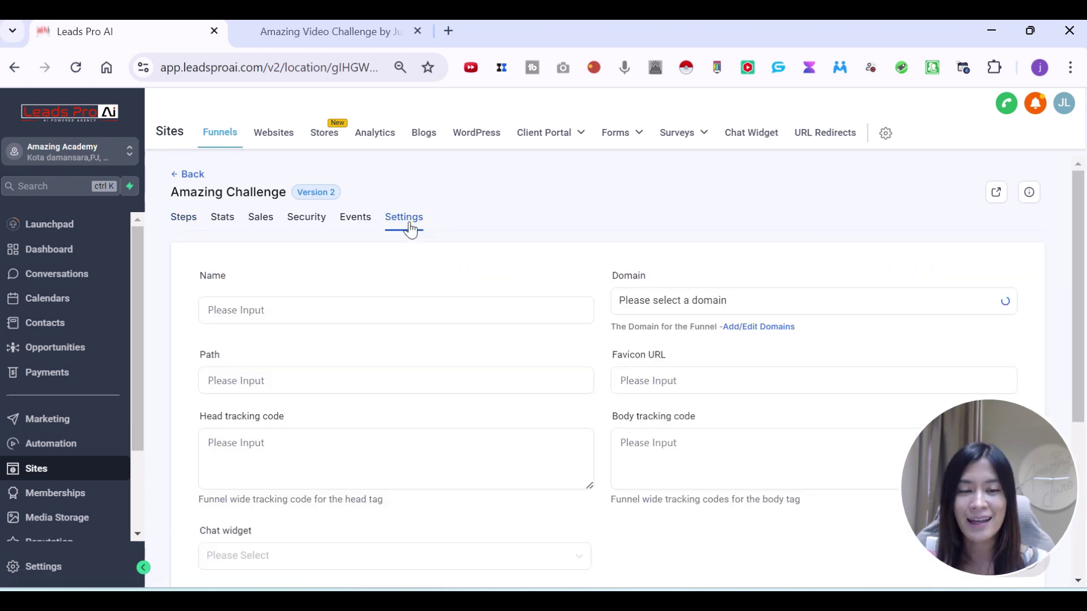
{"action": "scroll", "coordinate": [360, 445], "scroll_direction": "down", "scroll_amount": 3}
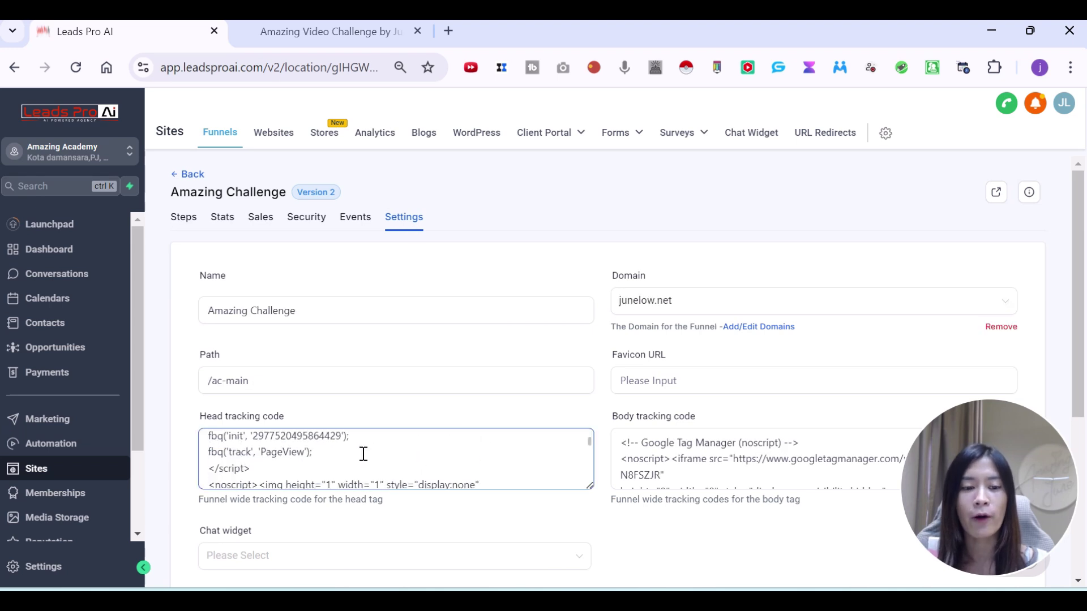
{"action": "scroll", "coordinate": [364, 452], "scroll_direction": "up", "scroll_amount": 2}
{"action": "scroll", "coordinate": [592, 533], "scroll_direction": "down", "scroll_amount": 4}
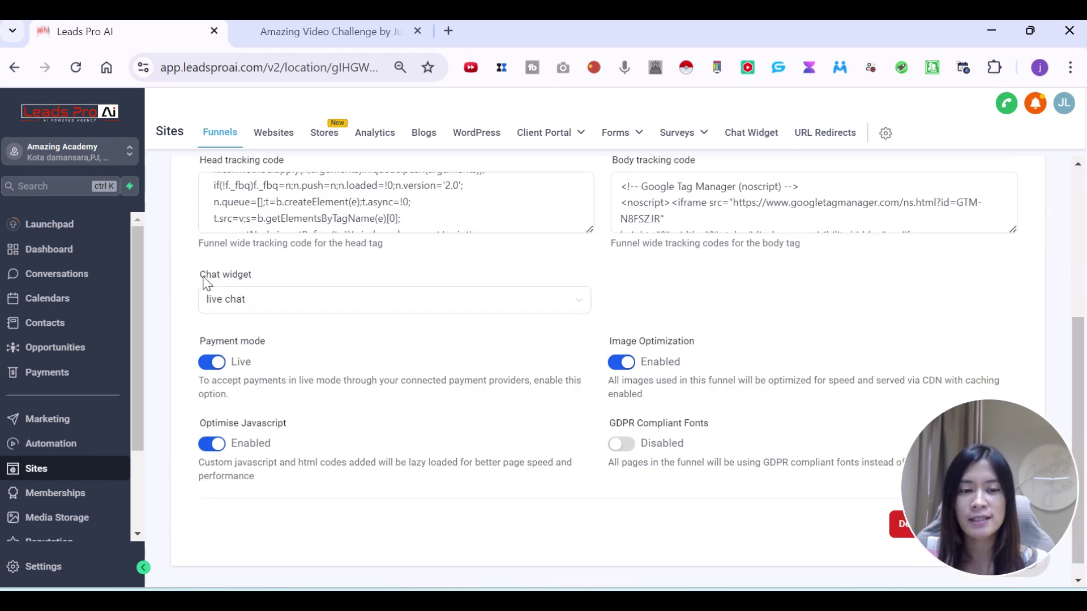
{"action": "left_click", "coordinate": [273, 311]}
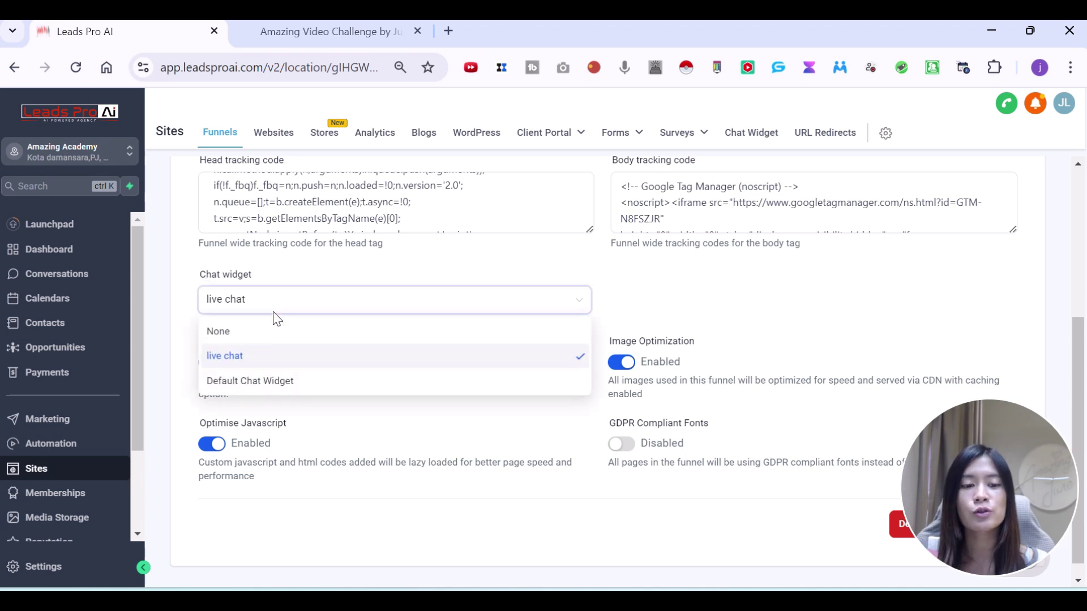
{"action": "left_click", "coordinate": [262, 367]}
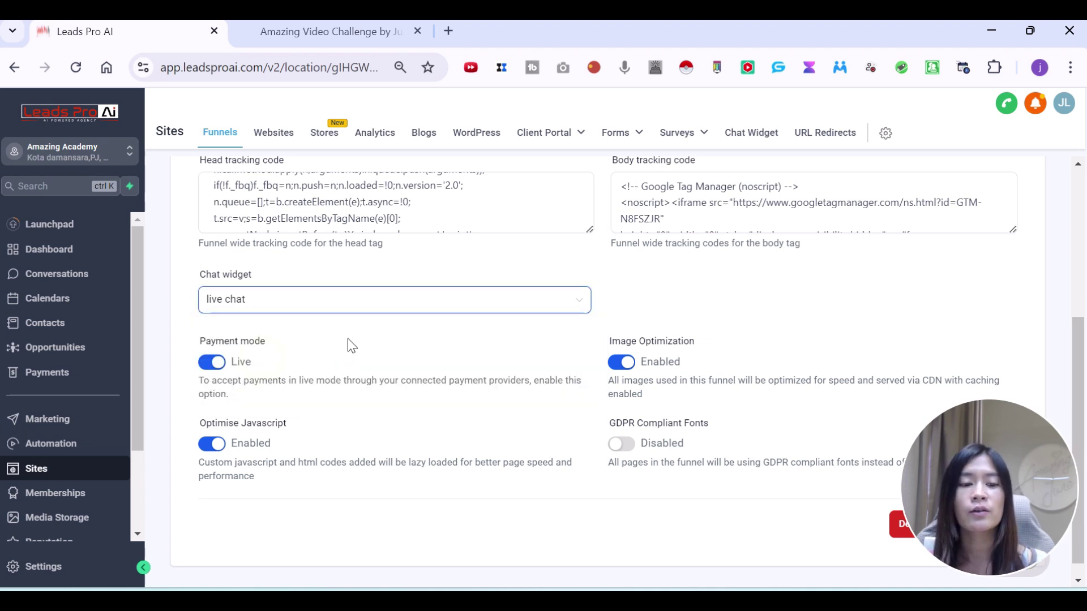
{"action": "left_click_drag", "start_coordinate": [1056, 523], "coordinate": [1007, 524]}
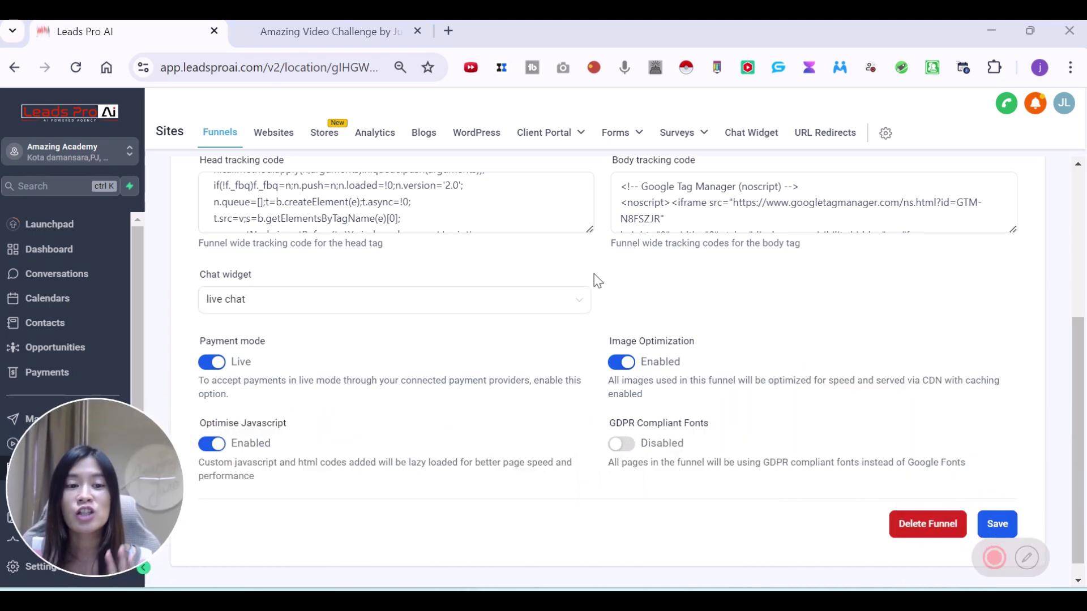
Step: Create a new web chat widget of the Live chat type from the Chat Widget list
{"action": "left_click", "coordinate": [764, 143]}
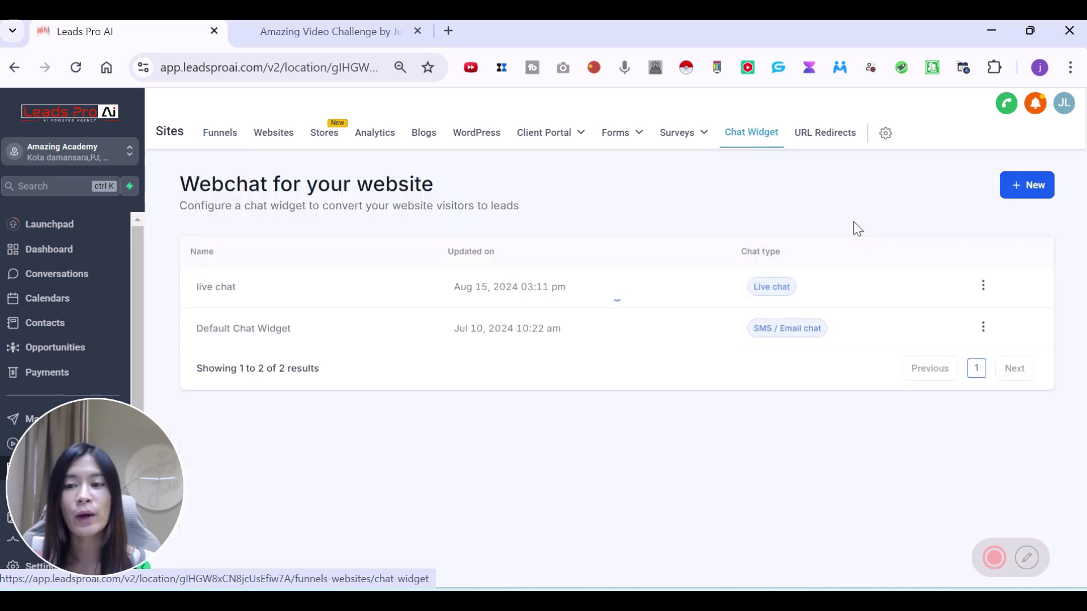
{"action": "left_click", "coordinate": [1030, 191]}
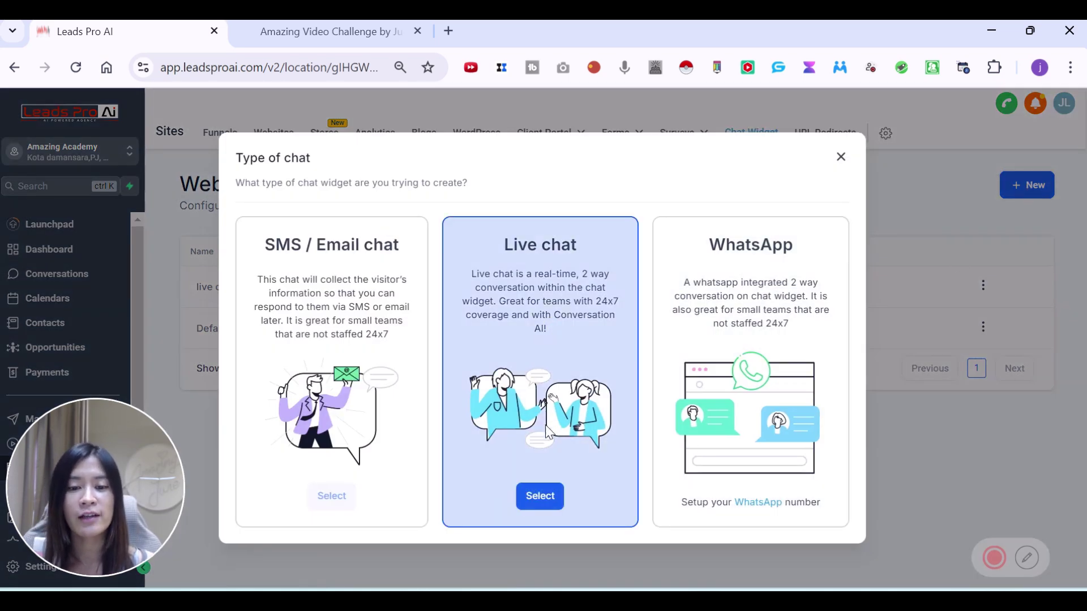
{"action": "left_click", "coordinate": [540, 496]}
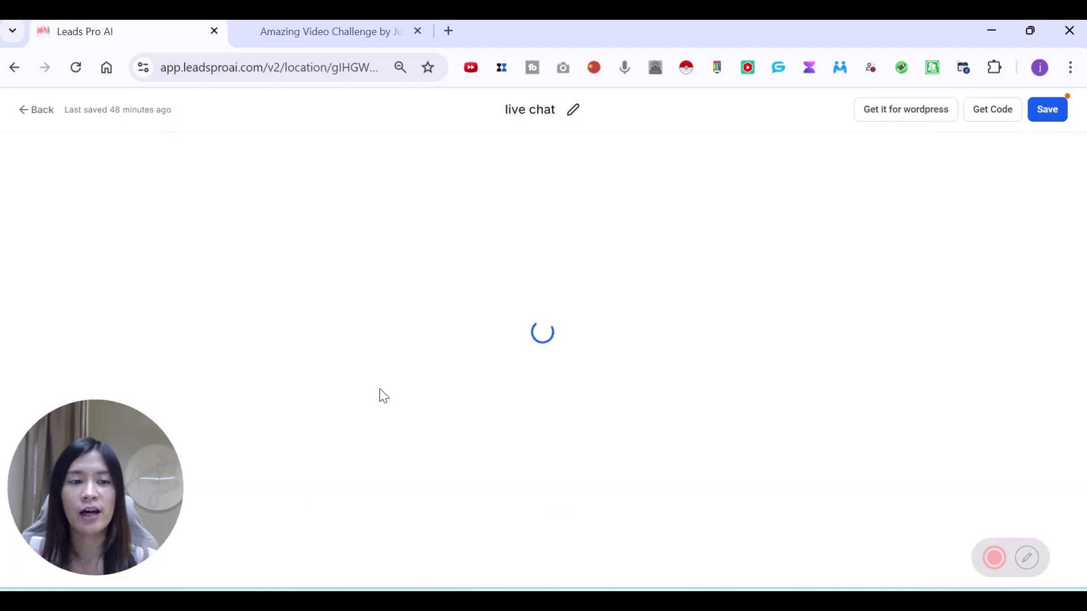
Step: Inspect the Chat Widget3 title, then expand Styles and review the welcome and return-visitor greetings
{"action": "left_click", "coordinate": [587, 117]}
{"action": "left_click", "coordinate": [538, 116]}
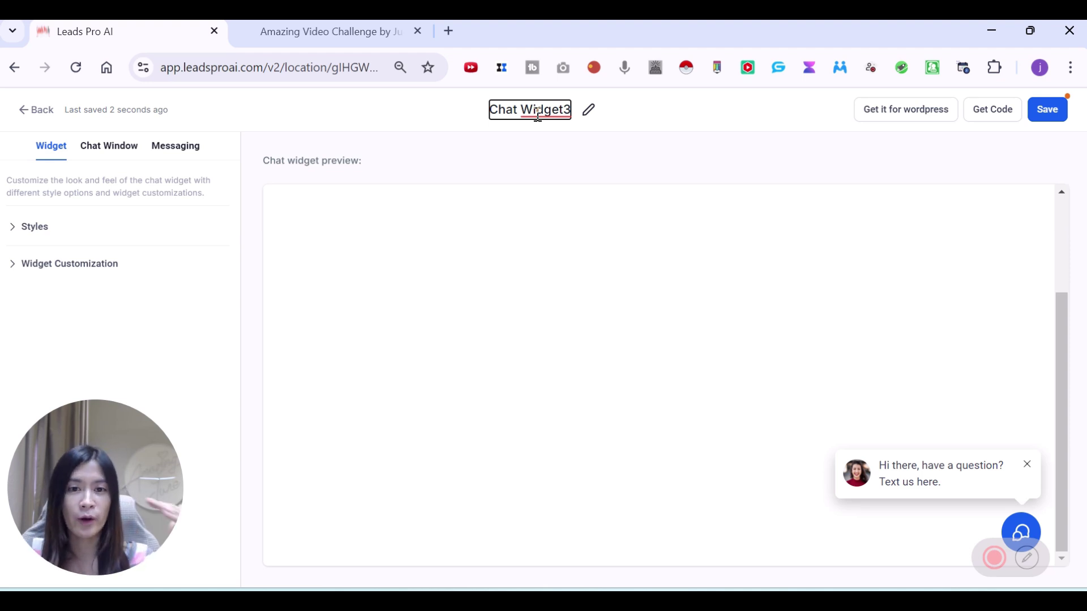
{"action": "left_click", "coordinate": [536, 114]}
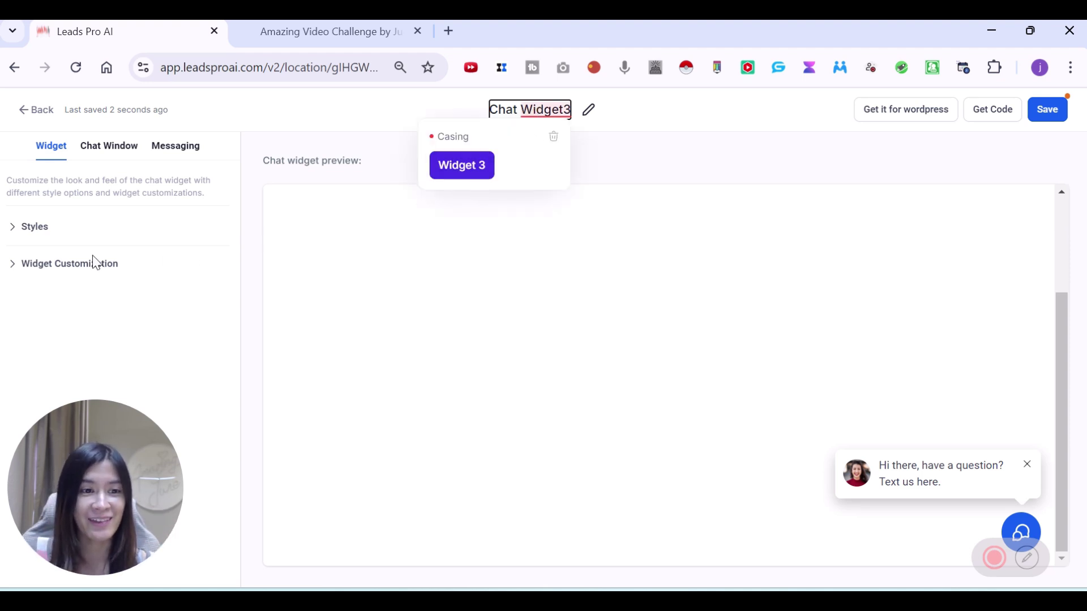
{"action": "left_click", "coordinate": [34, 239]}
{"action": "left_click", "coordinate": [32, 235]}
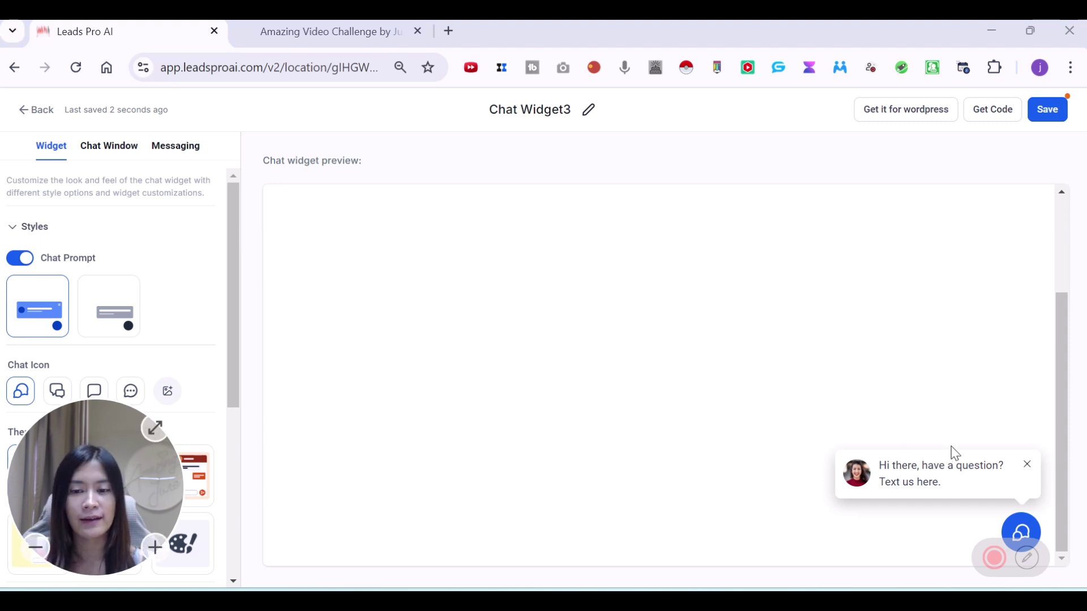
{"action": "left_click_drag", "start_coordinate": [117, 495], "coordinate": [993, 494]}
{"action": "scroll", "coordinate": [156, 439], "scroll_direction": "down", "scroll_amount": 5}
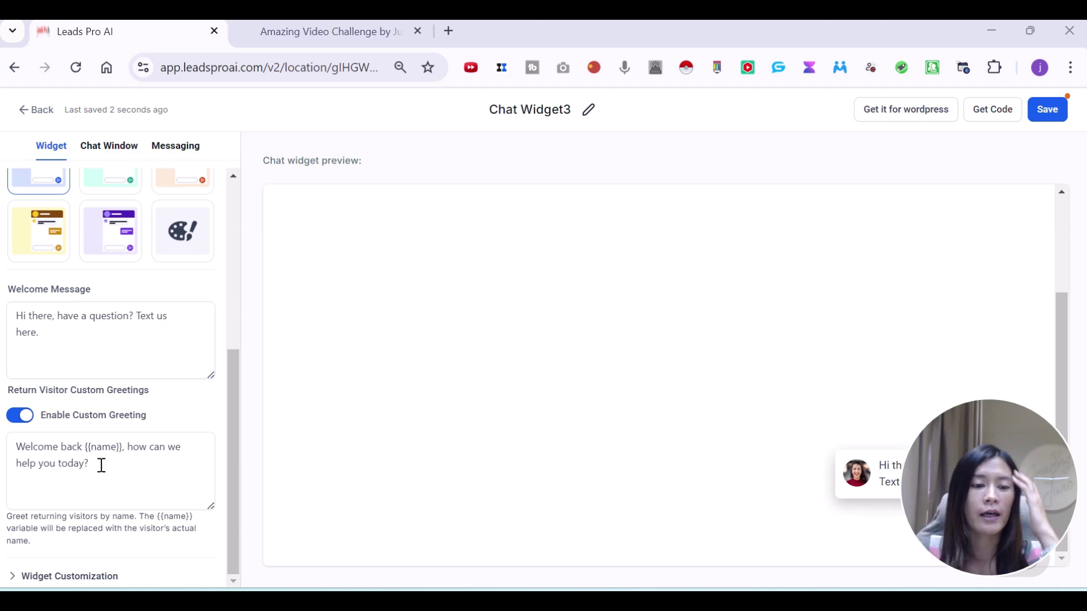
Step: Under Chat Window's additional options, set the branding display name to JuneLow and URL to junelow.net
{"action": "left_click", "coordinate": [117, 156]}
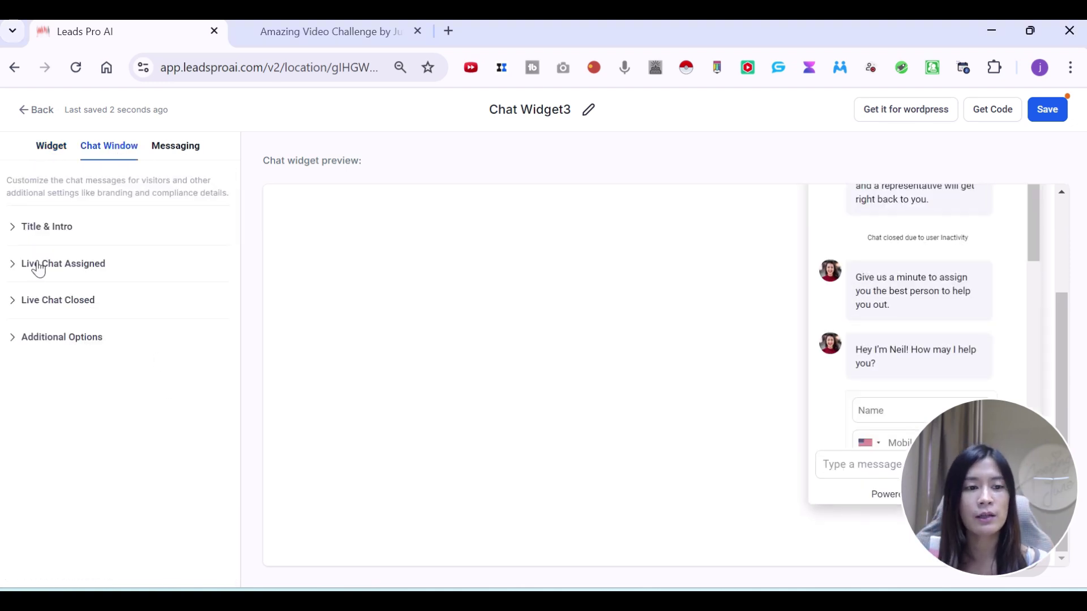
{"action": "left_click", "coordinate": [30, 235]}
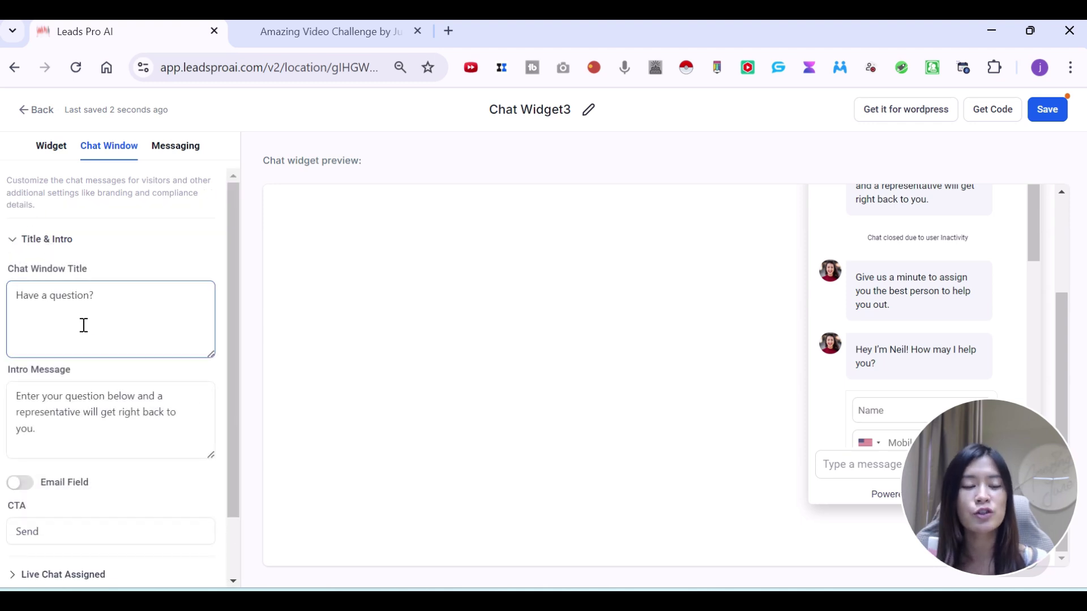
{"action": "scroll", "coordinate": [111, 424], "scroll_direction": "down", "scroll_amount": 1}
{"action": "left_click", "coordinate": [82, 468]}
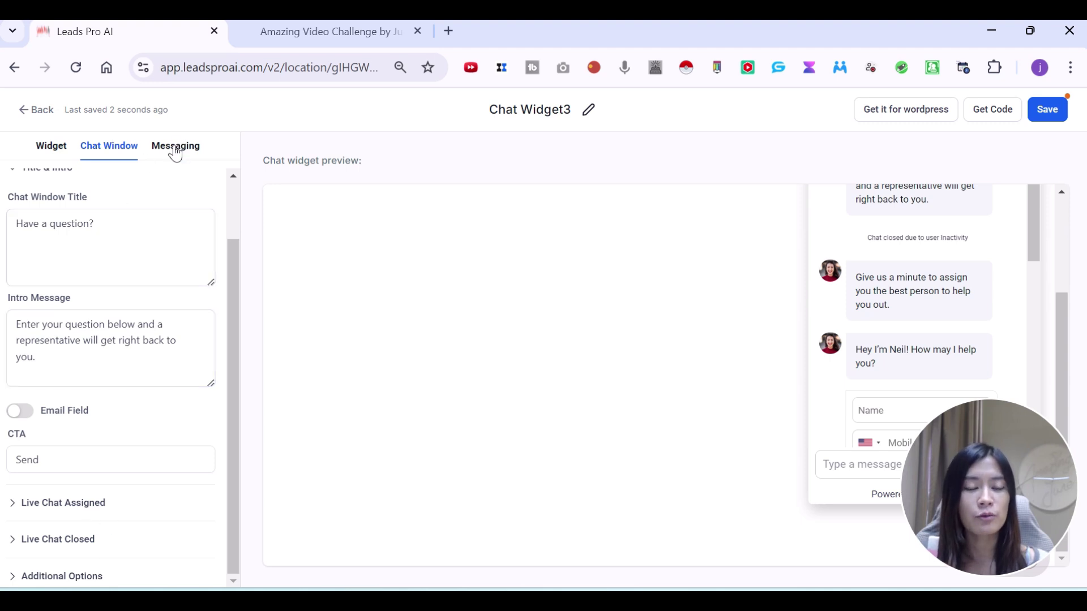
{"action": "left_click", "coordinate": [92, 583]}
{"action": "scroll", "coordinate": [117, 408], "scroll_direction": "down", "scroll_amount": 6}
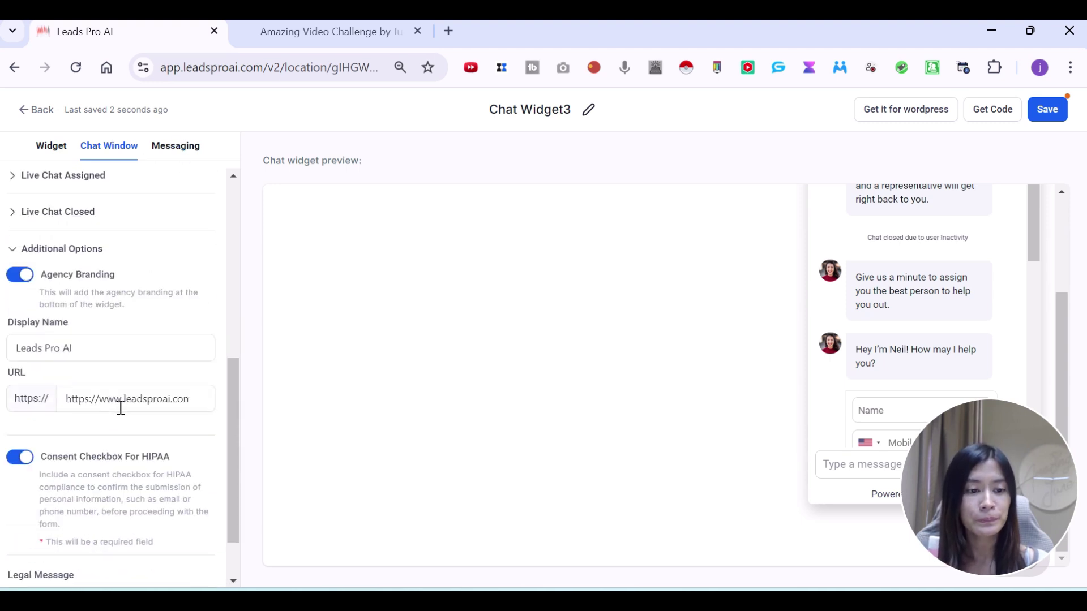
{"action": "left_click_drag", "start_coordinate": [101, 327], "coordinate": [1, 338]}
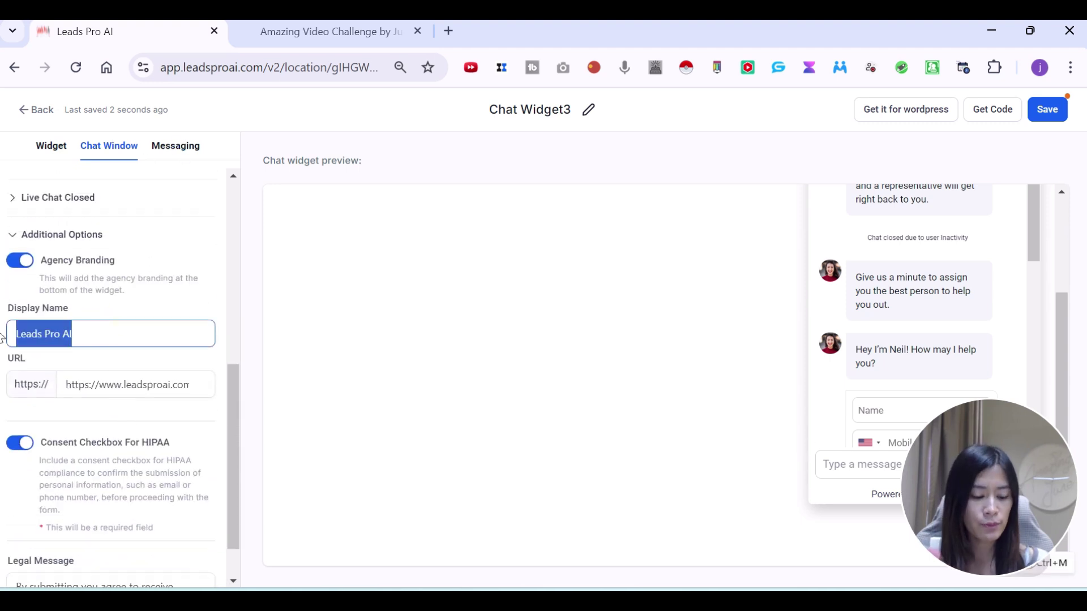
{"action": "type", "text": "JuneLow"}
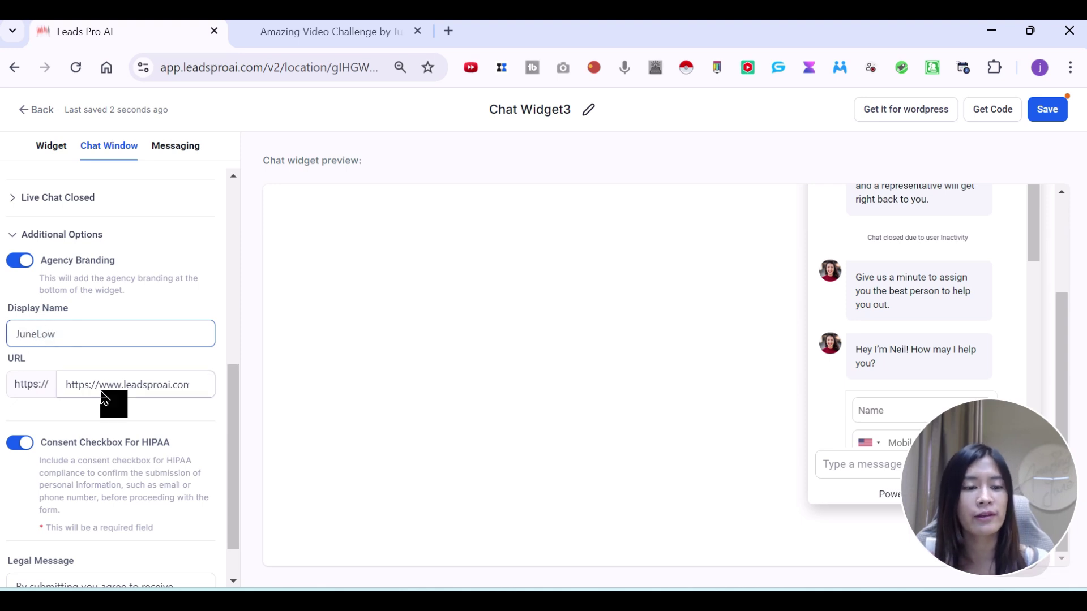
{"action": "left_click", "coordinate": [116, 391]}
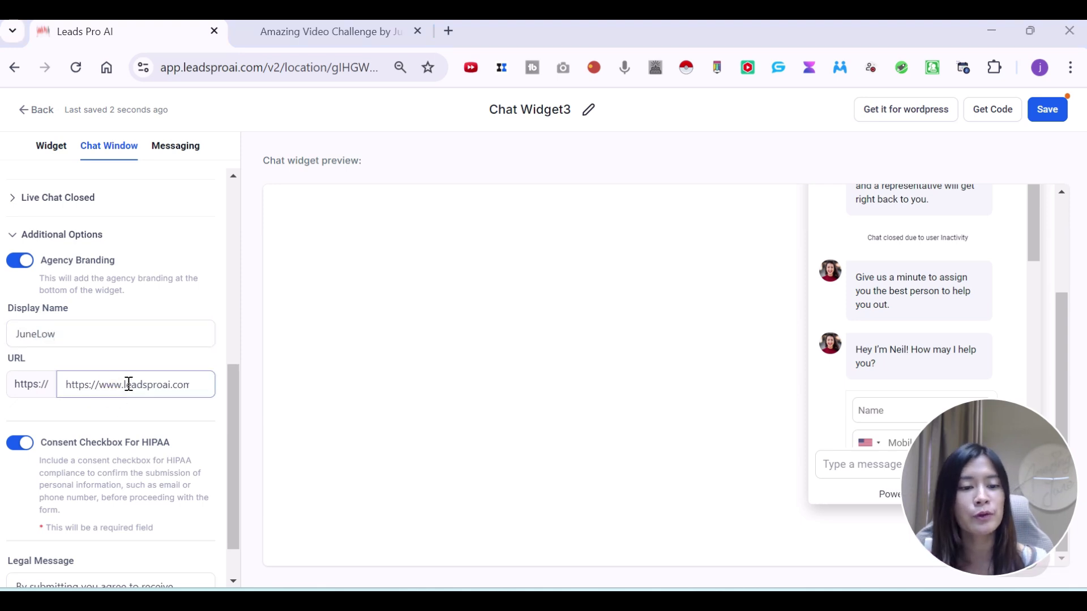
{"action": "triple_click", "coordinate": [130, 390]}
{"action": "type", "text": "junel"}
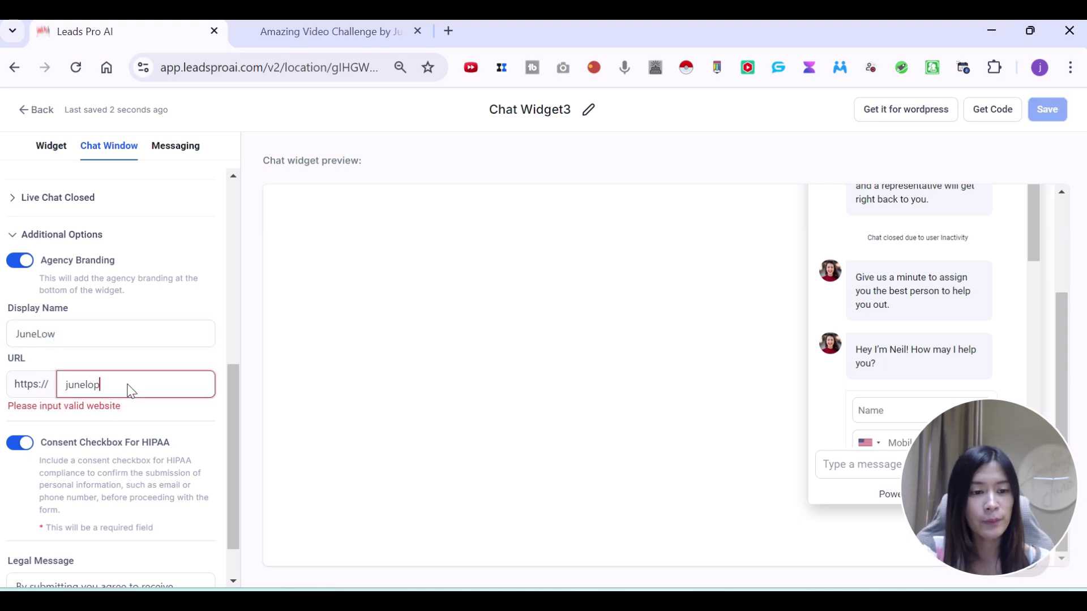
{"action": "type", "text": "ow.net"}
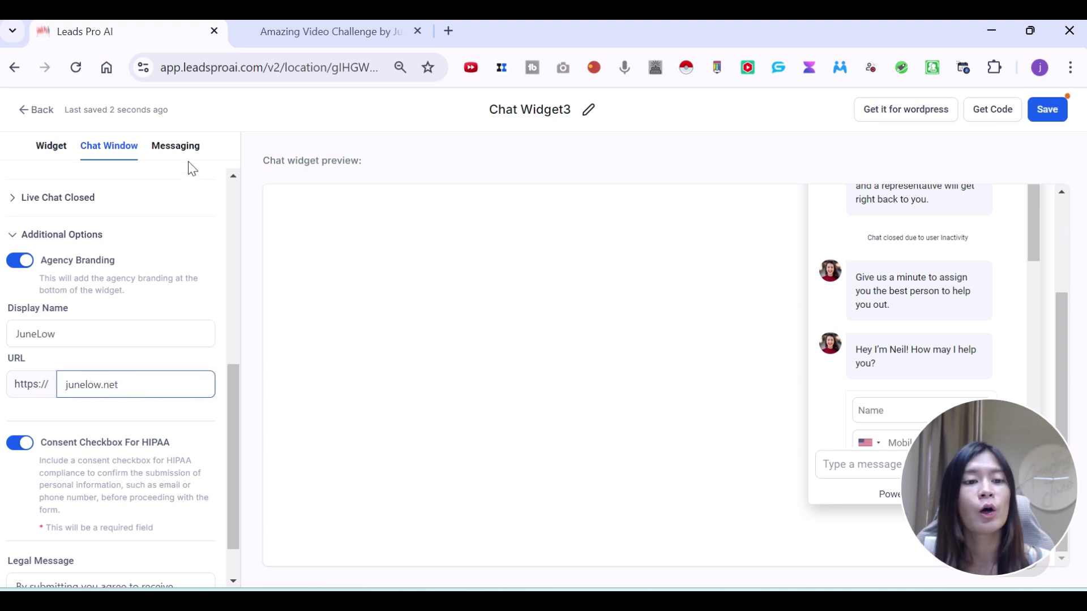
Step: Browse the Messaging language and live chat assignment settings, then return to the Widget tab
{"action": "left_click", "coordinate": [193, 153]}
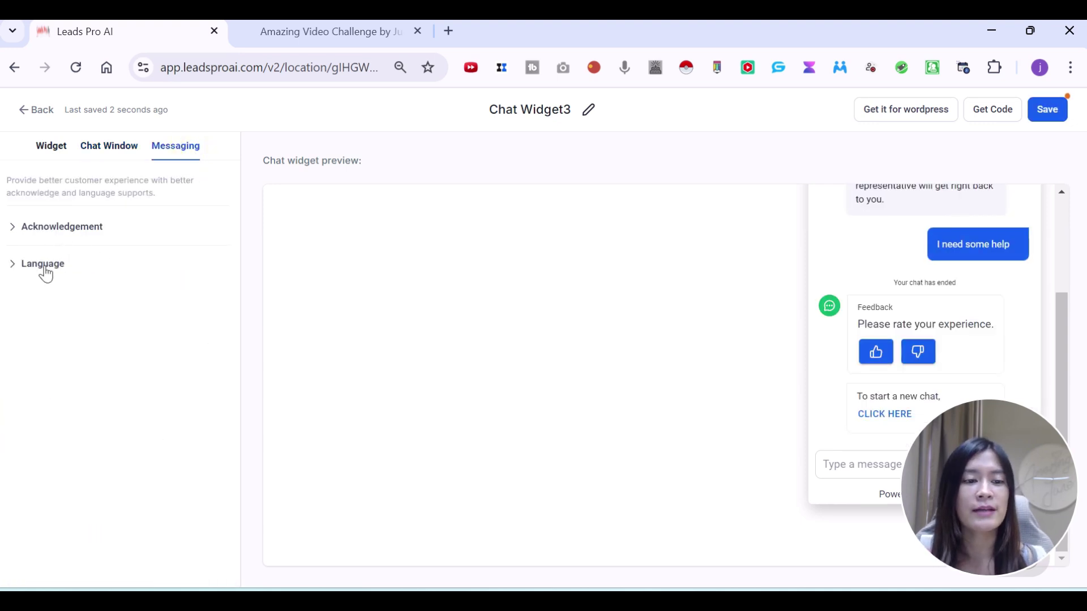
{"action": "left_click", "coordinate": [46, 273]}
{"action": "left_click", "coordinate": [90, 150]}
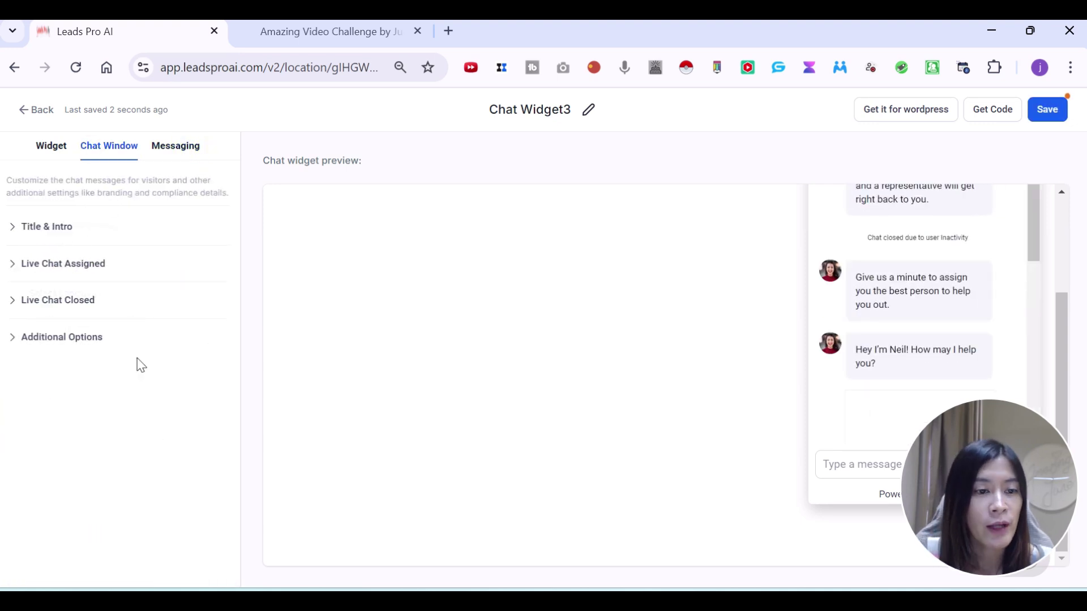
{"action": "left_click", "coordinate": [45, 275]}
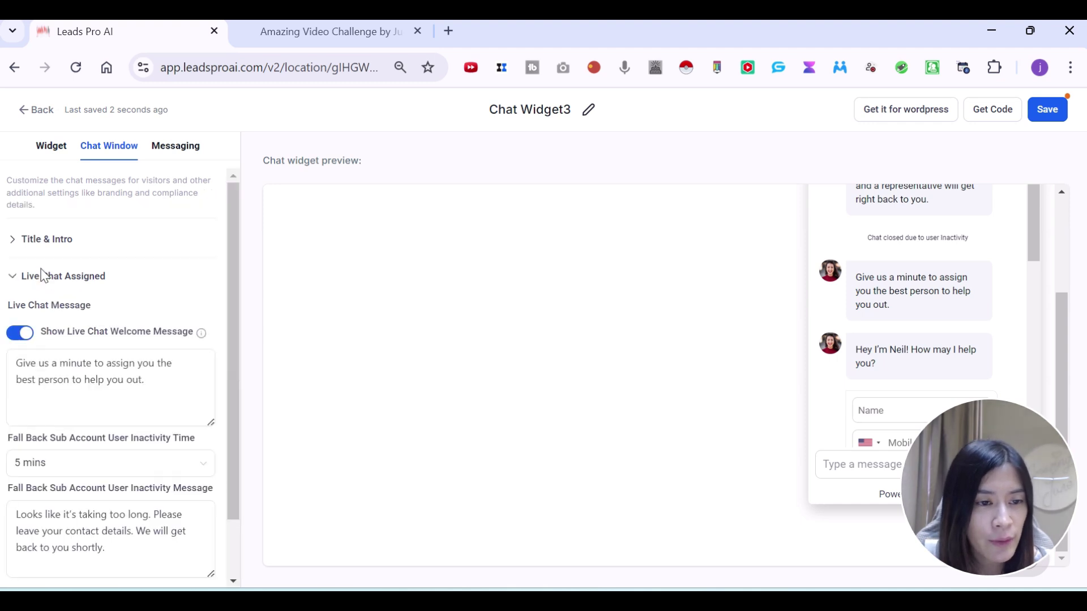
{"action": "left_click", "coordinate": [51, 162]}
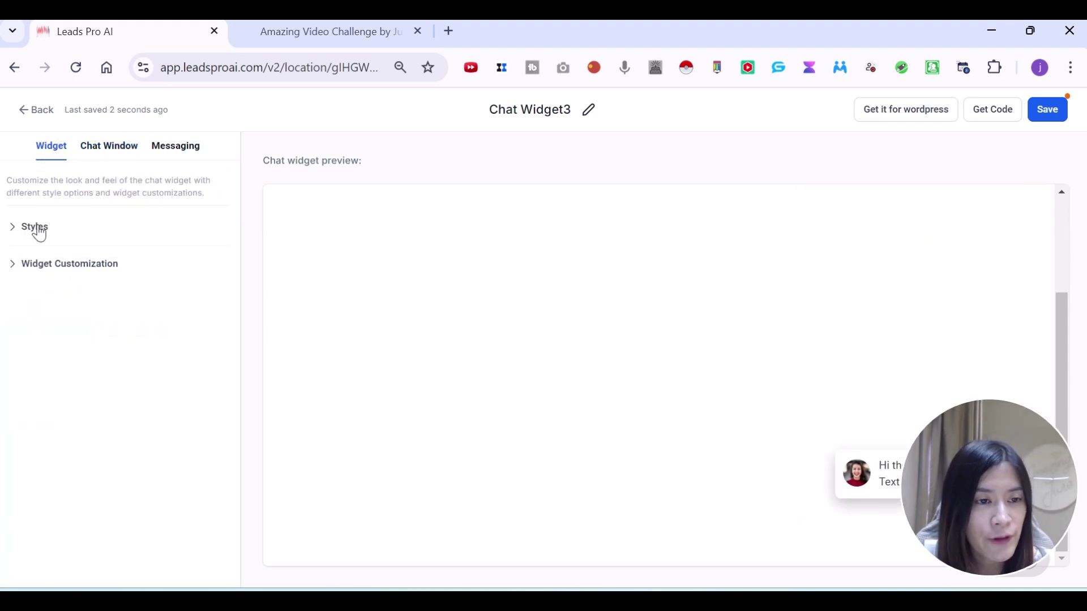
{"action": "left_click", "coordinate": [39, 233]}
{"action": "scroll", "coordinate": [218, 395], "scroll_direction": "down", "scroll_amount": 3}
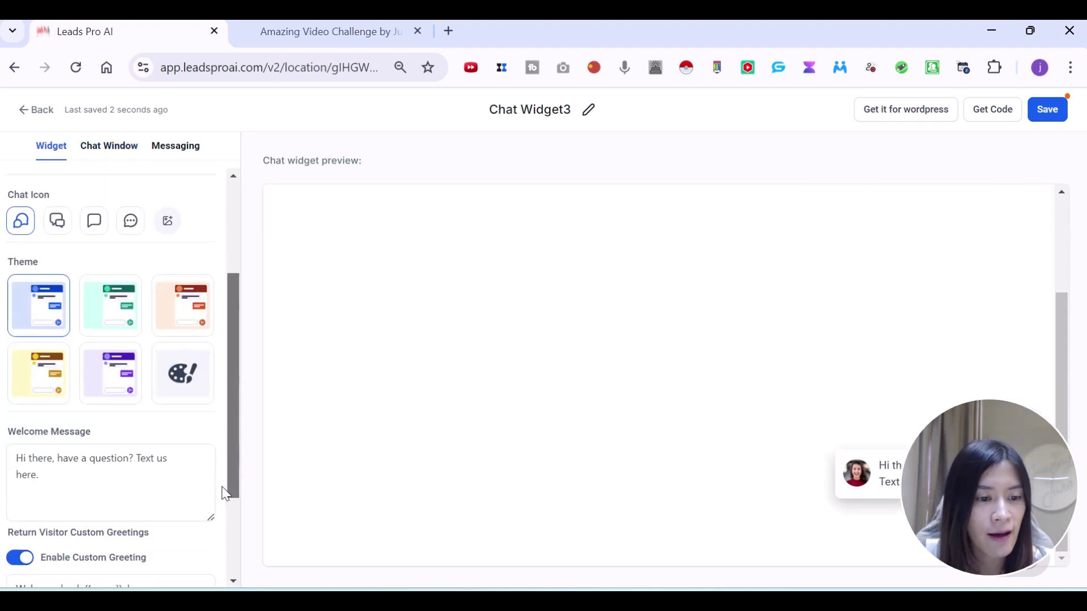
{"action": "scroll", "coordinate": [223, 507], "scroll_direction": "down", "scroll_amount": 2}
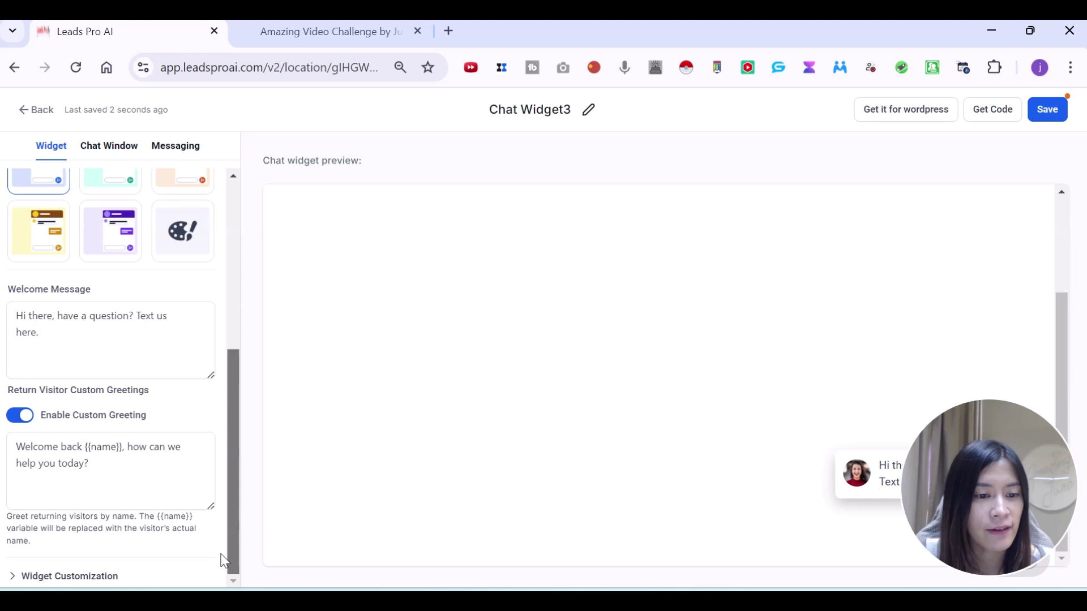
{"action": "left_click", "coordinate": [25, 577]}
{"action": "scroll", "coordinate": [113, 510], "scroll_direction": "down", "scroll_amount": 3}
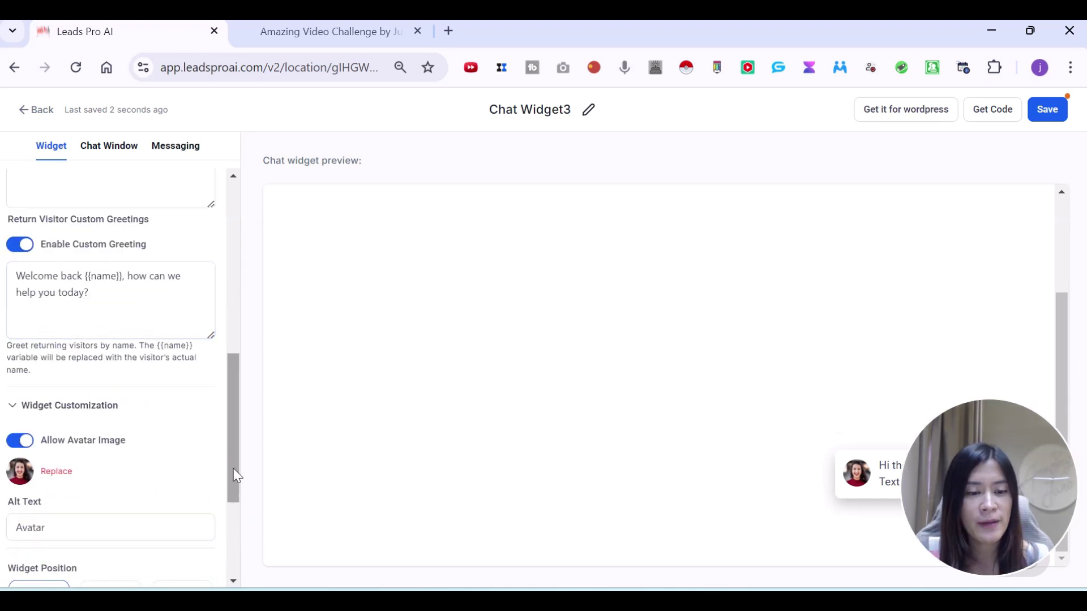
{"action": "scroll", "coordinate": [241, 492], "scroll_direction": "down", "scroll_amount": 3}
{"action": "left_click_drag", "start_coordinate": [988, 502], "coordinate": [986, 124]}
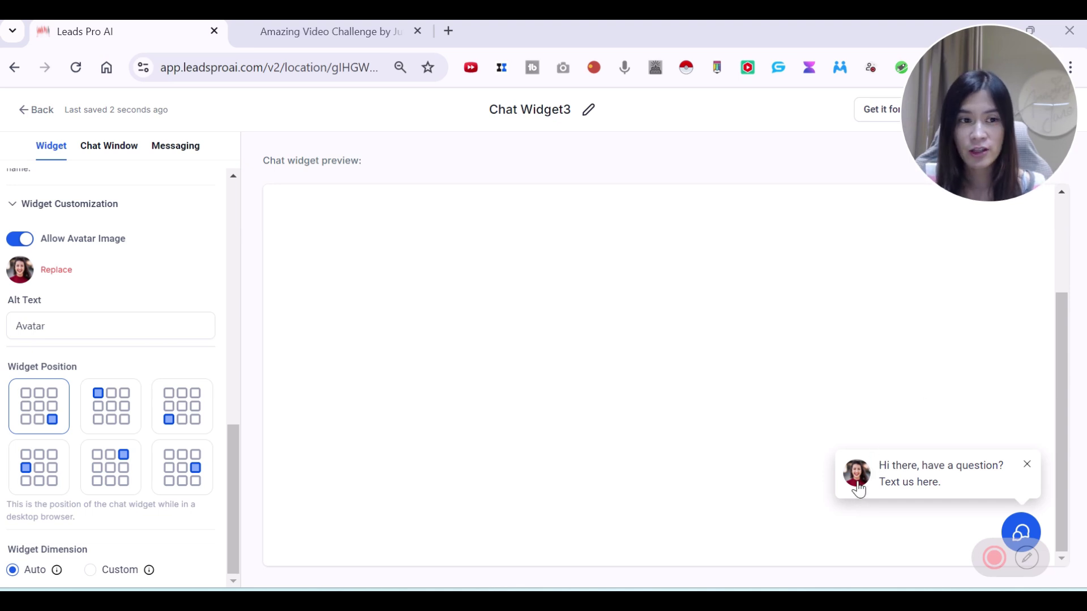
{"action": "left_click", "coordinate": [61, 276]}
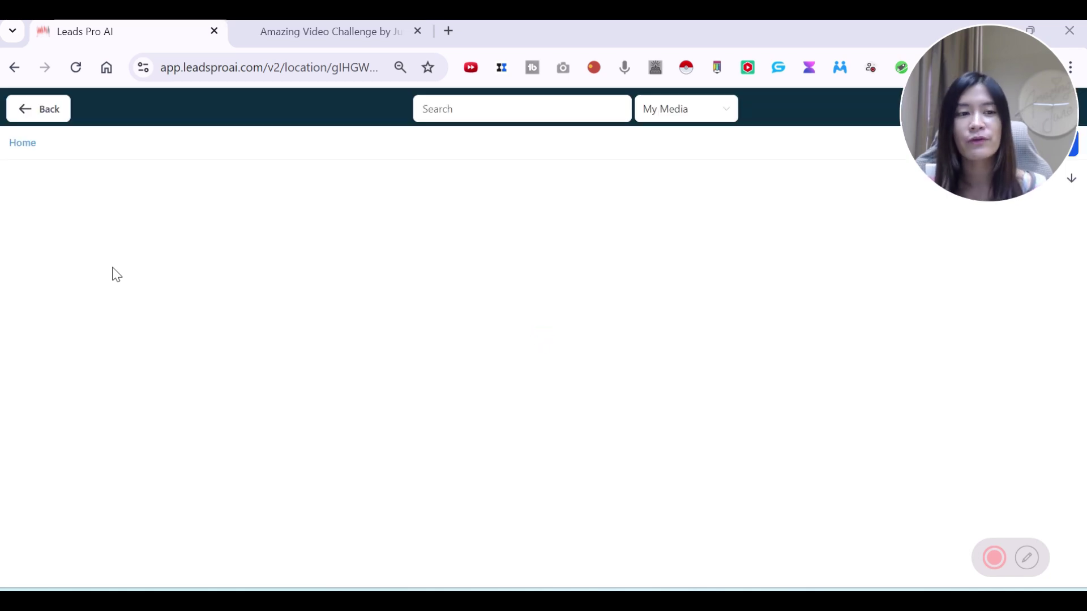
{"action": "left_click", "coordinate": [41, 116]}
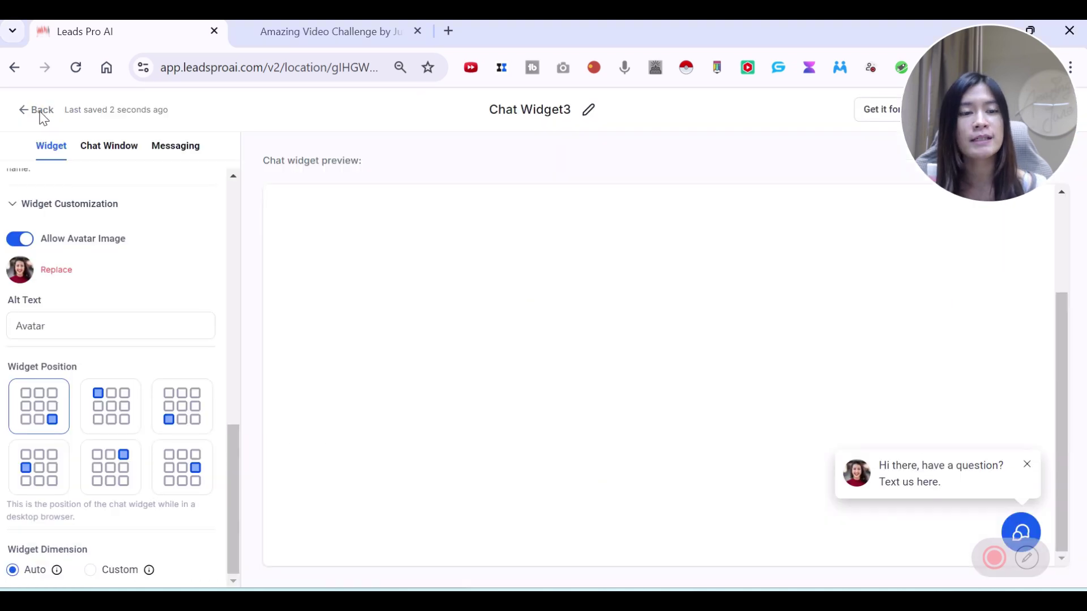
{"action": "left_click", "coordinate": [58, 332]}
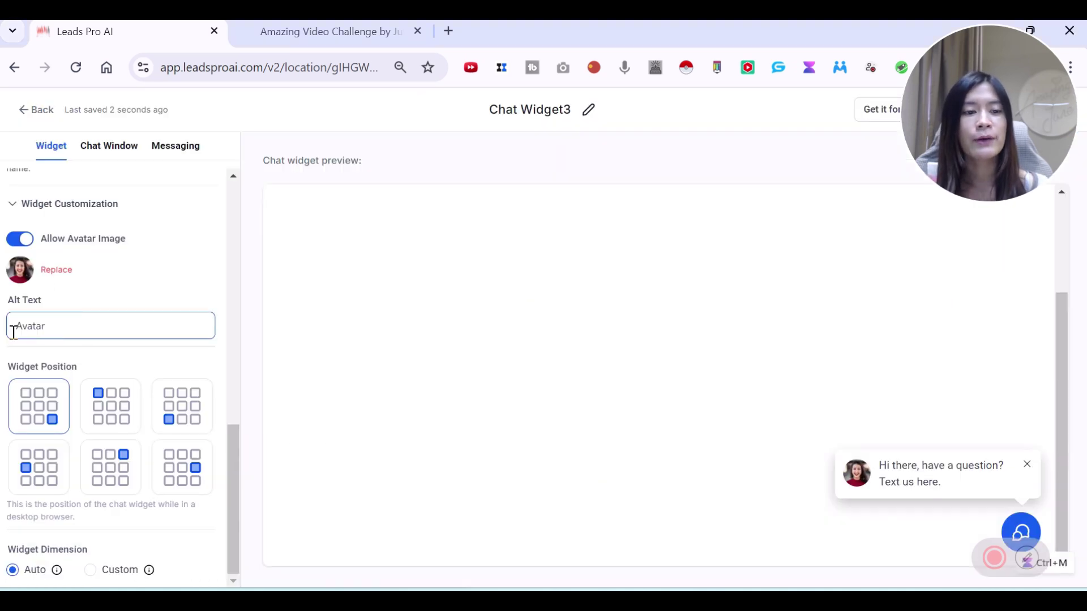
{"action": "left_click_drag", "start_coordinate": [234, 533], "coordinate": [250, 388]}
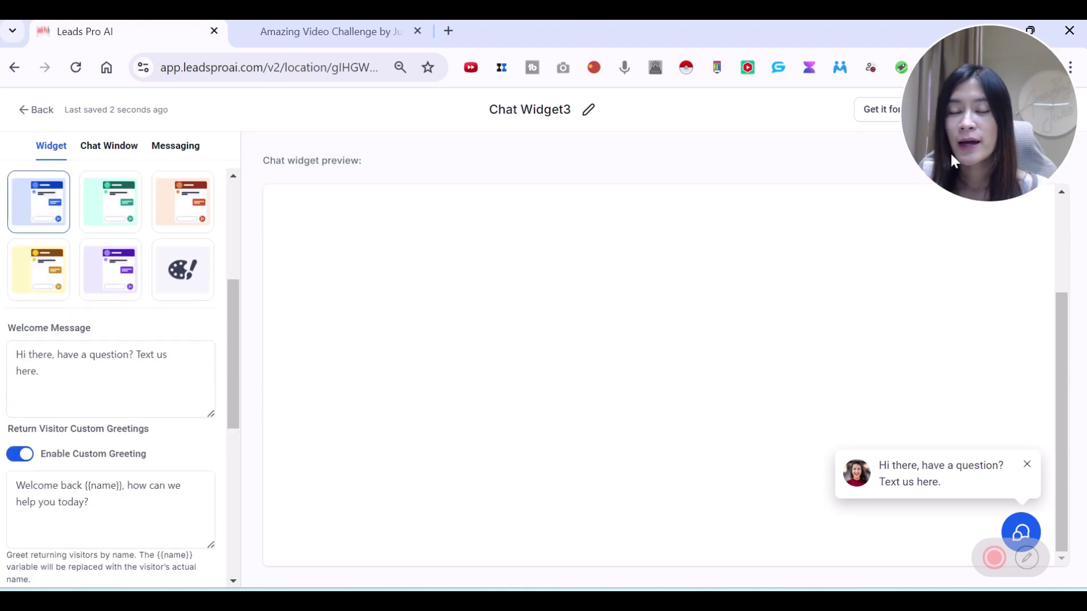